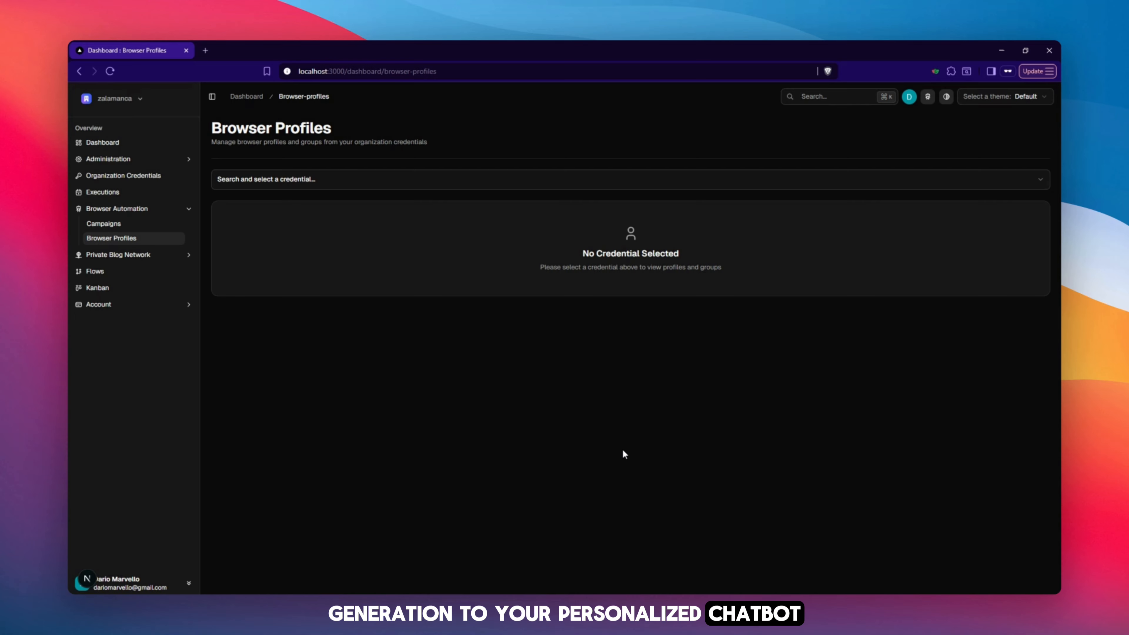
Move the AI Assistant popup aside and follow its 'Create an OpenRouter credential' link
{"action": "left_click", "coordinate": [927, 97]}
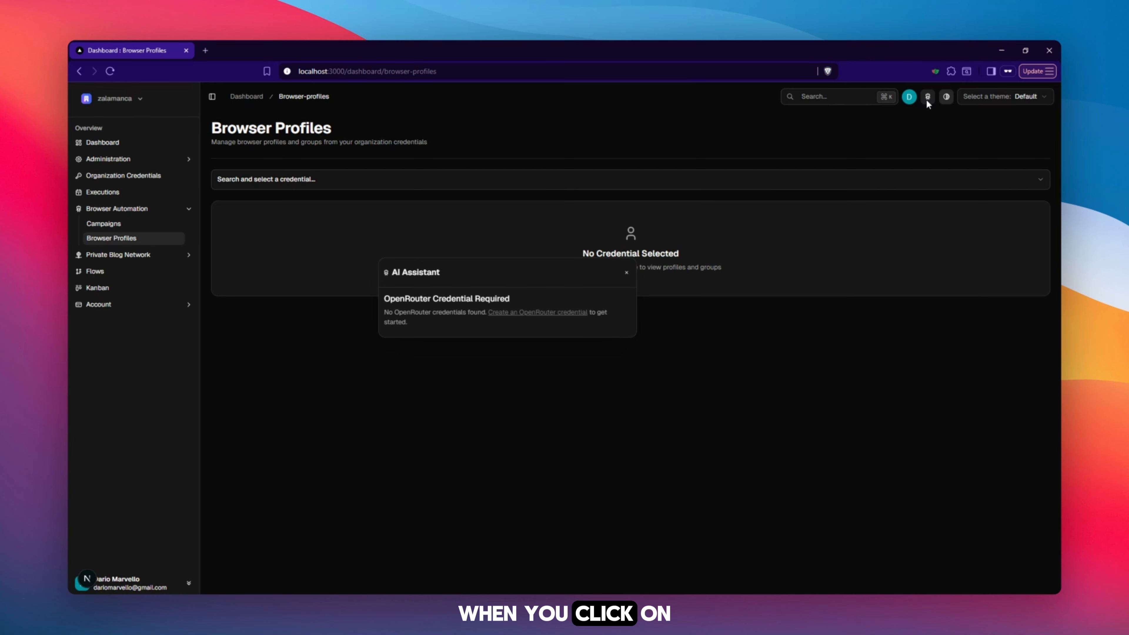
{"action": "left_click_drag", "start_coordinate": [529, 293], "coordinate": [602, 327]}
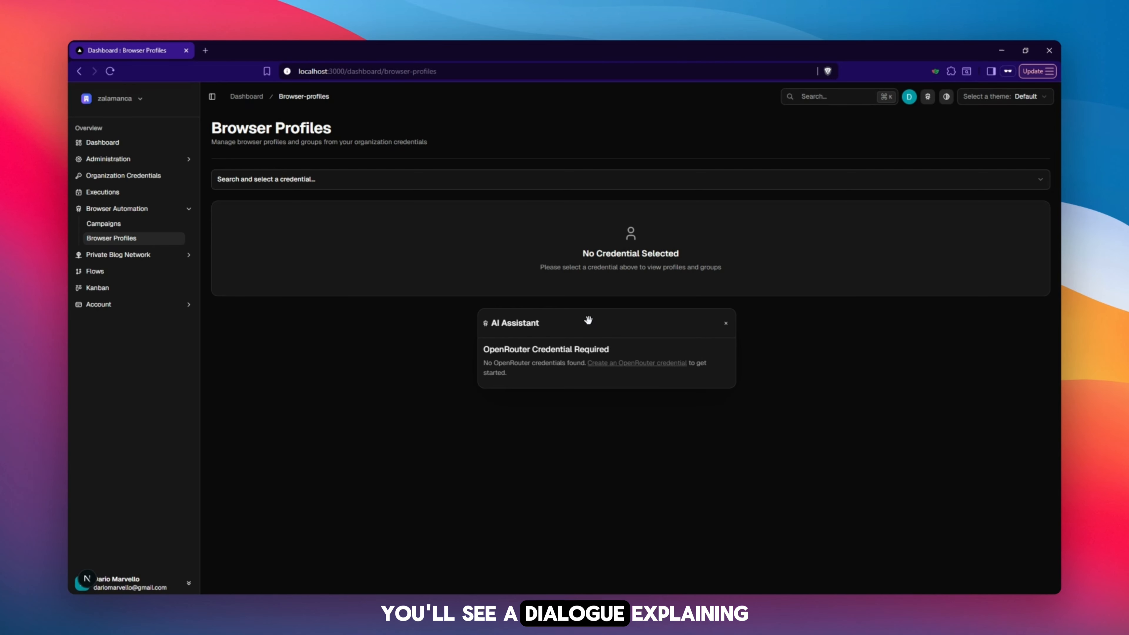
{"action": "left_click", "coordinate": [616, 363]}
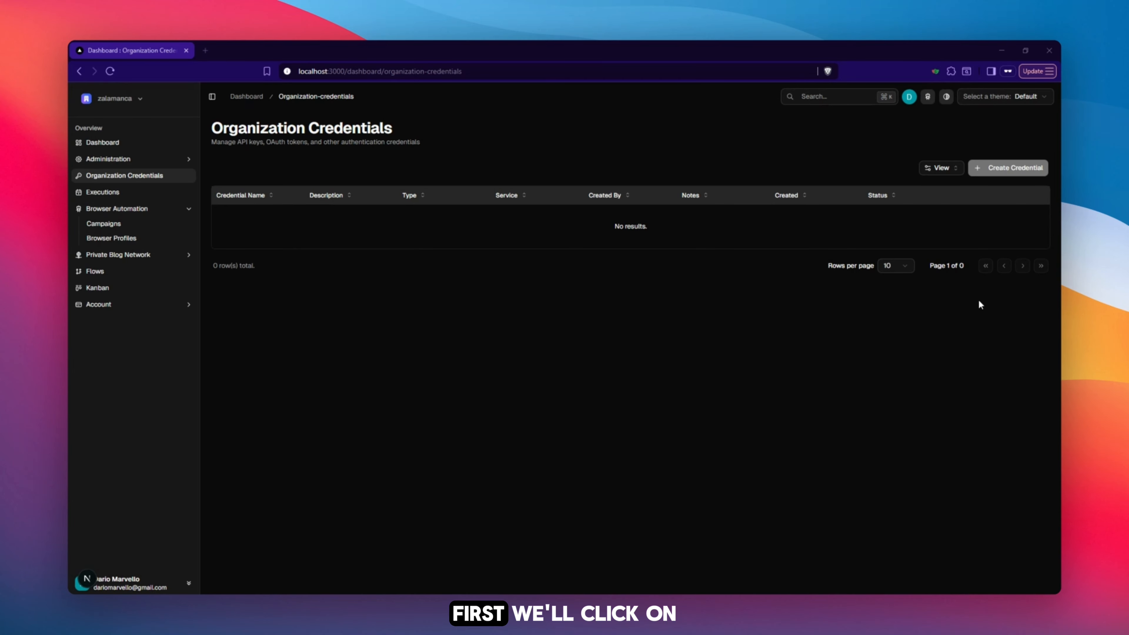
Start a credential named Openrouter for service AI, type OpenRouter, and proceed to authentication
{"action": "left_click", "coordinate": [1003, 167]}
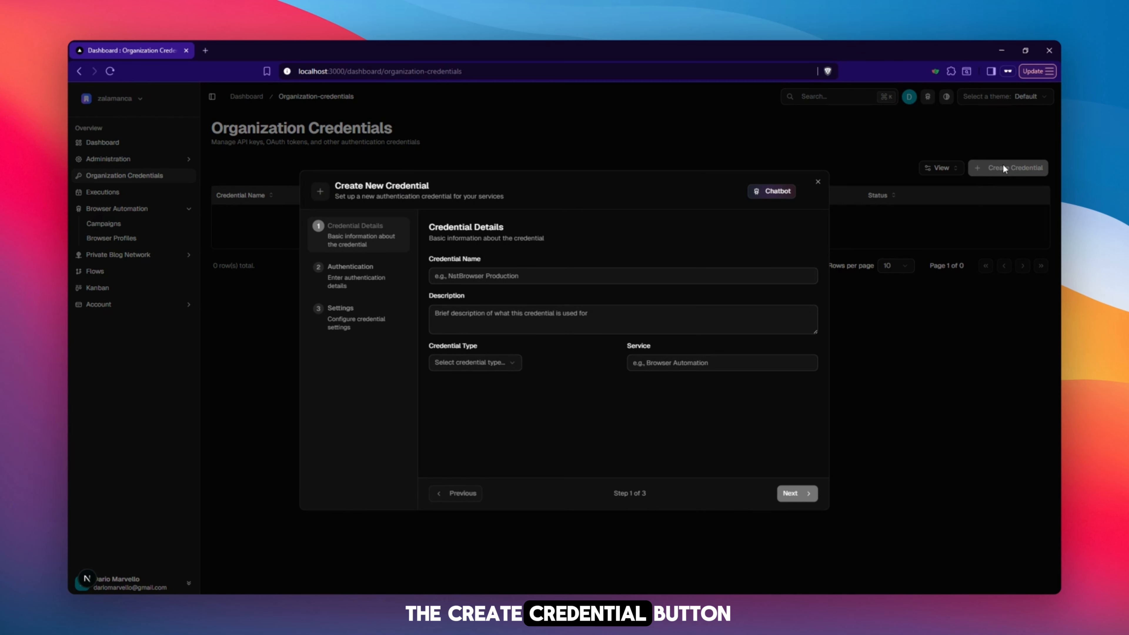
{"action": "left_click", "coordinate": [704, 274]}
{"action": "type", "text": "Openrouter"}
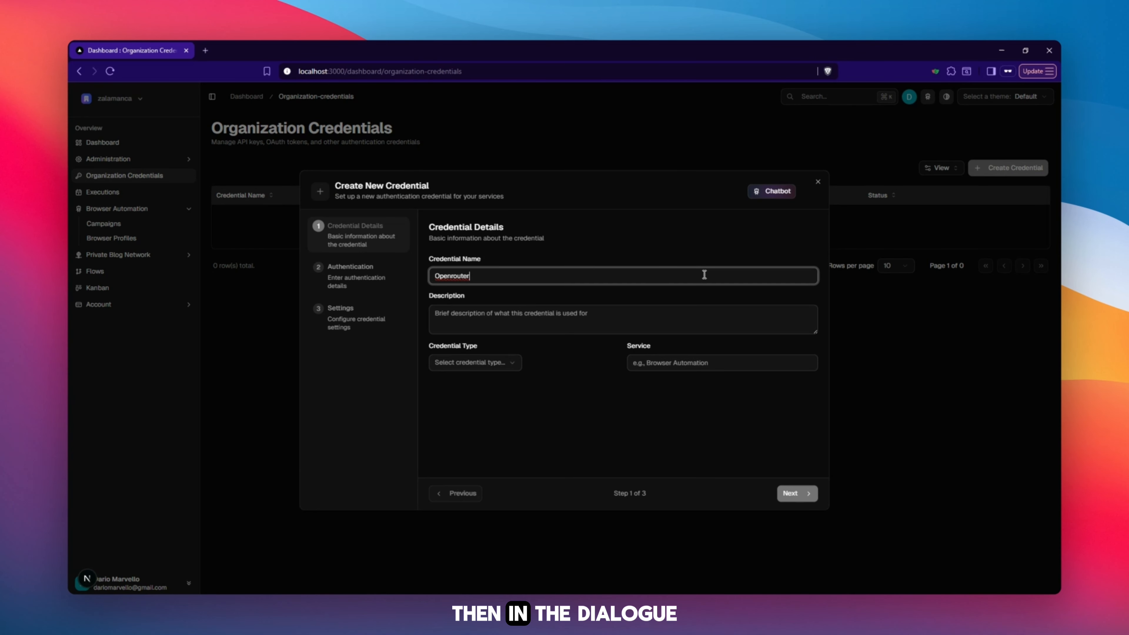
{"action": "left_click", "coordinate": [692, 366]}
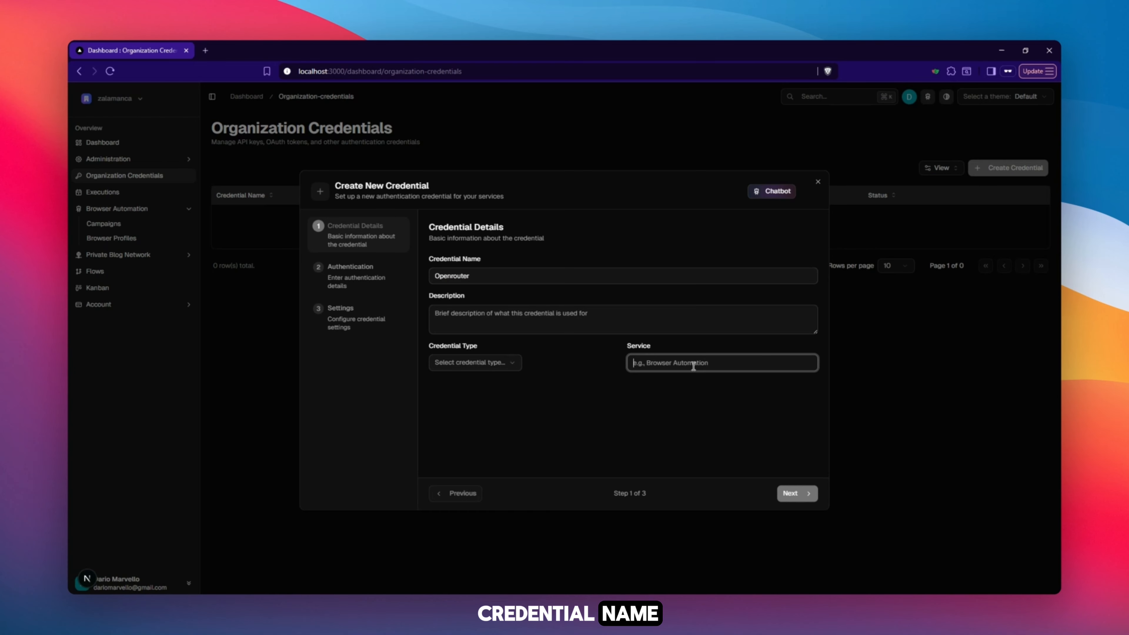
{"action": "type", "text": "AI"}
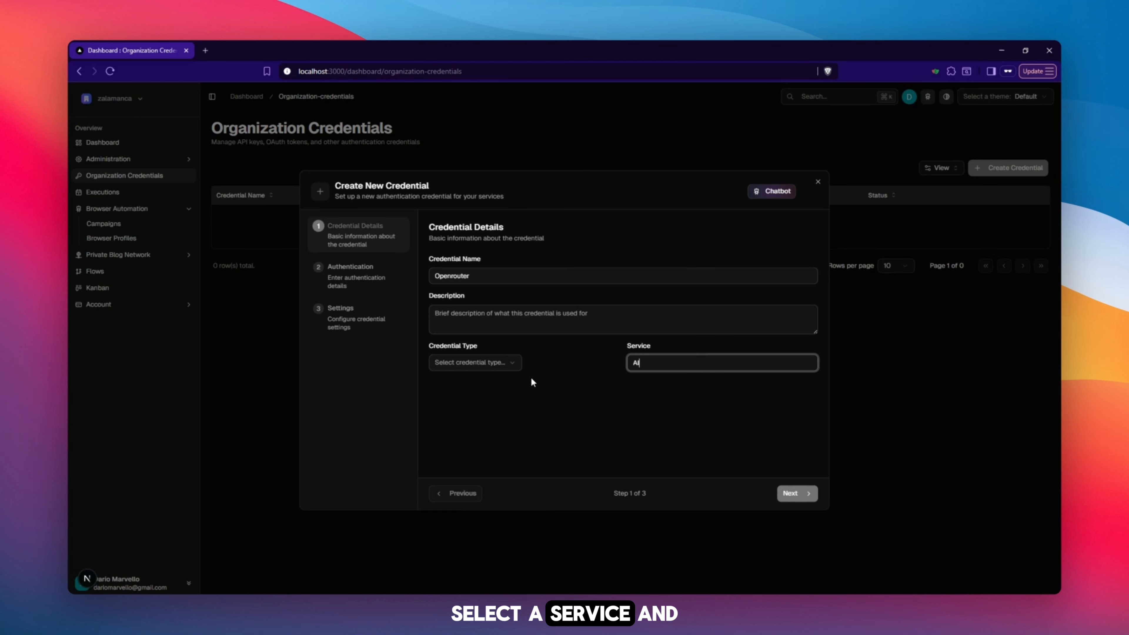
{"action": "left_click", "coordinate": [491, 365]}
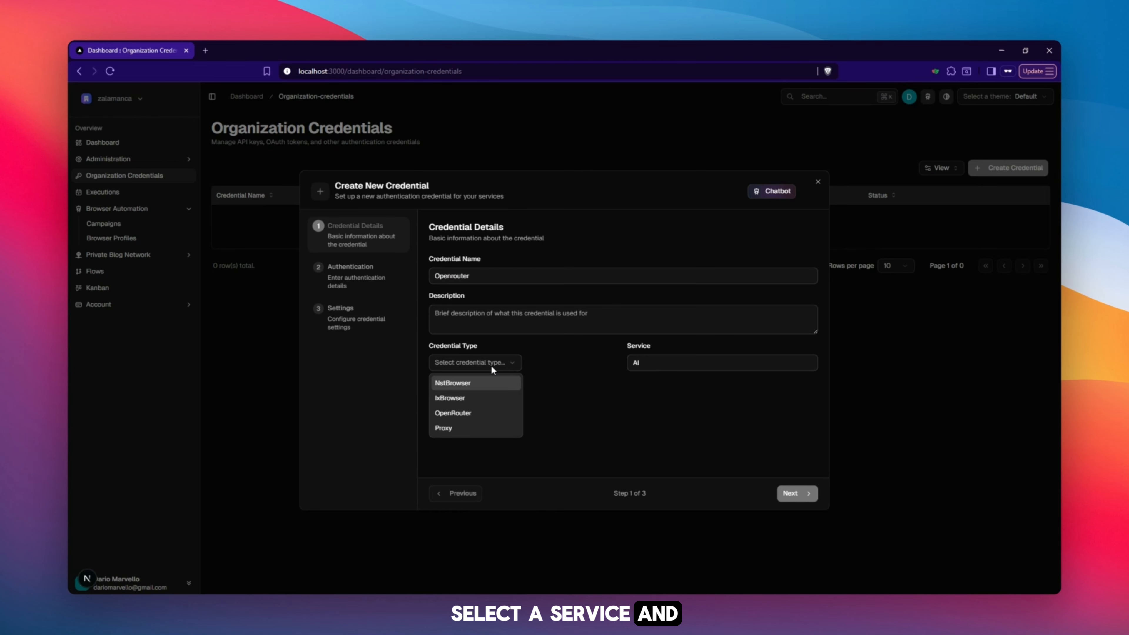
{"action": "left_click", "coordinate": [495, 411]}
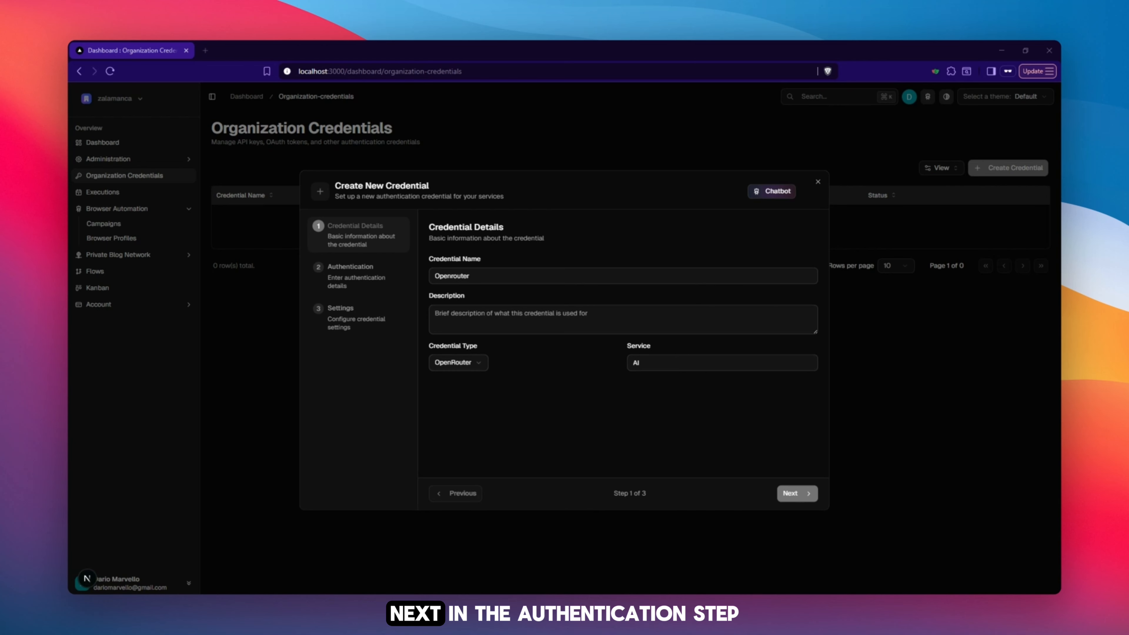
{"action": "left_click", "coordinate": [787, 497]}
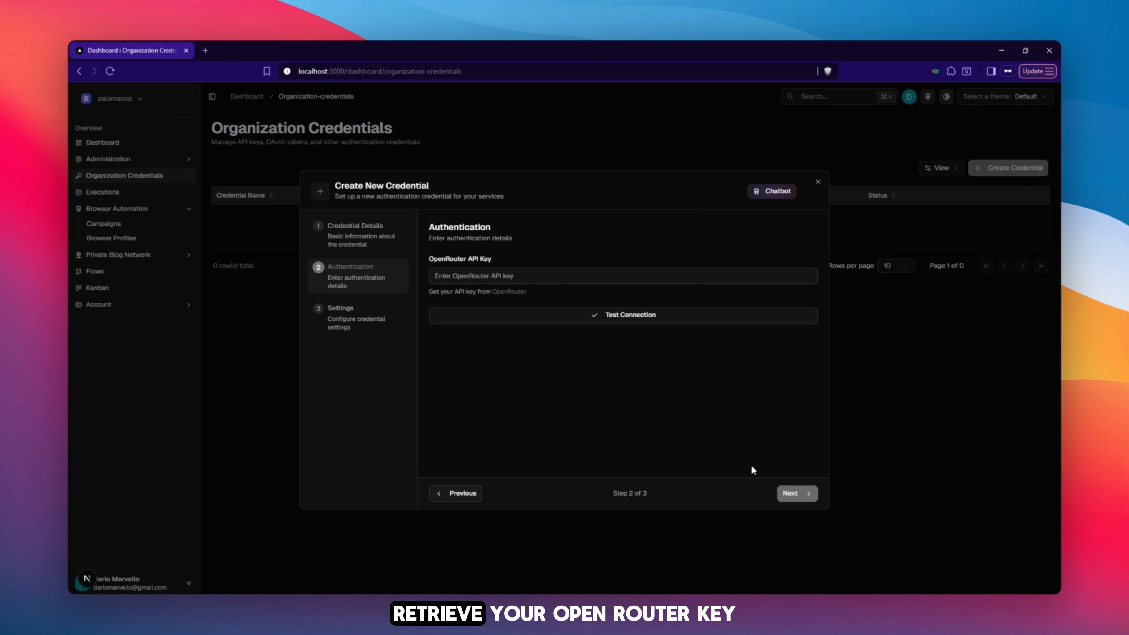
Paste the OpenRouter API key and test the connection
{"action": "left_click", "coordinate": [599, 271]}
{"action": "key", "text": "ctrl+v"}
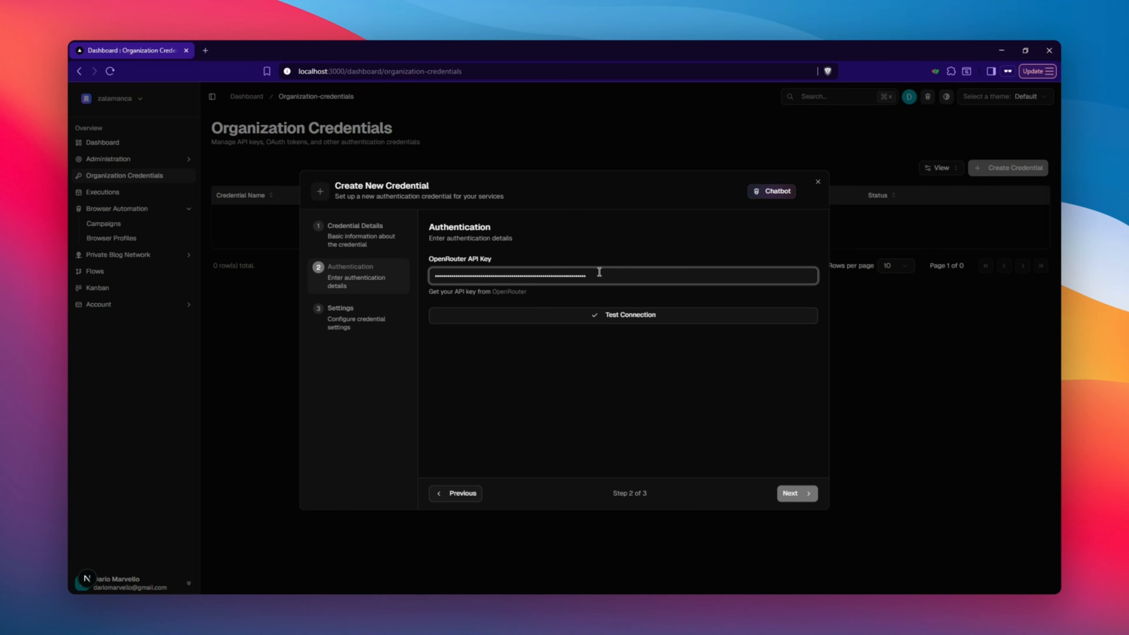
{"action": "left_click", "coordinate": [613, 312]}
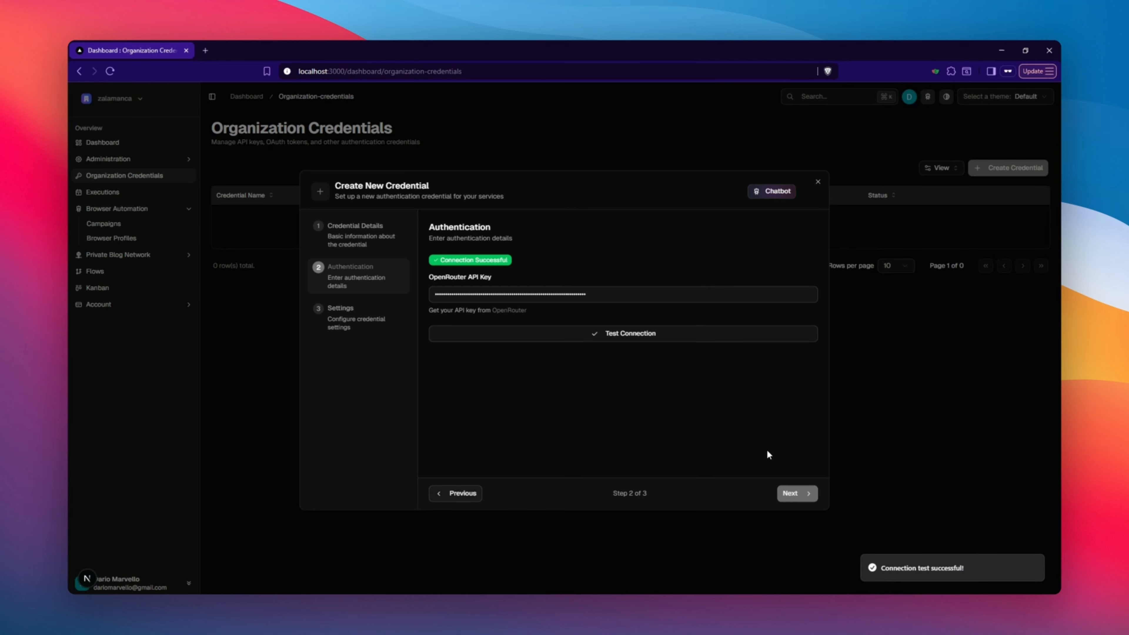
Retest with one key character removed, restore it, confirm success, and continue to Settings
{"action": "left_click", "coordinate": [632, 296]}
{"action": "key", "text": "BackSpace"}
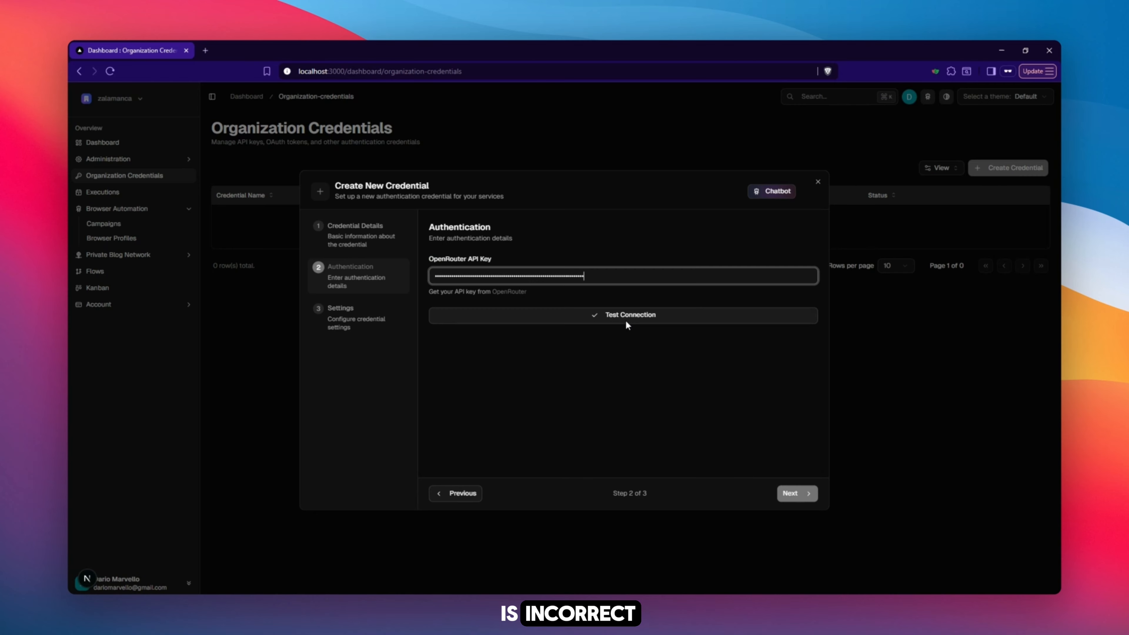
{"action": "left_click", "coordinate": [626, 317]}
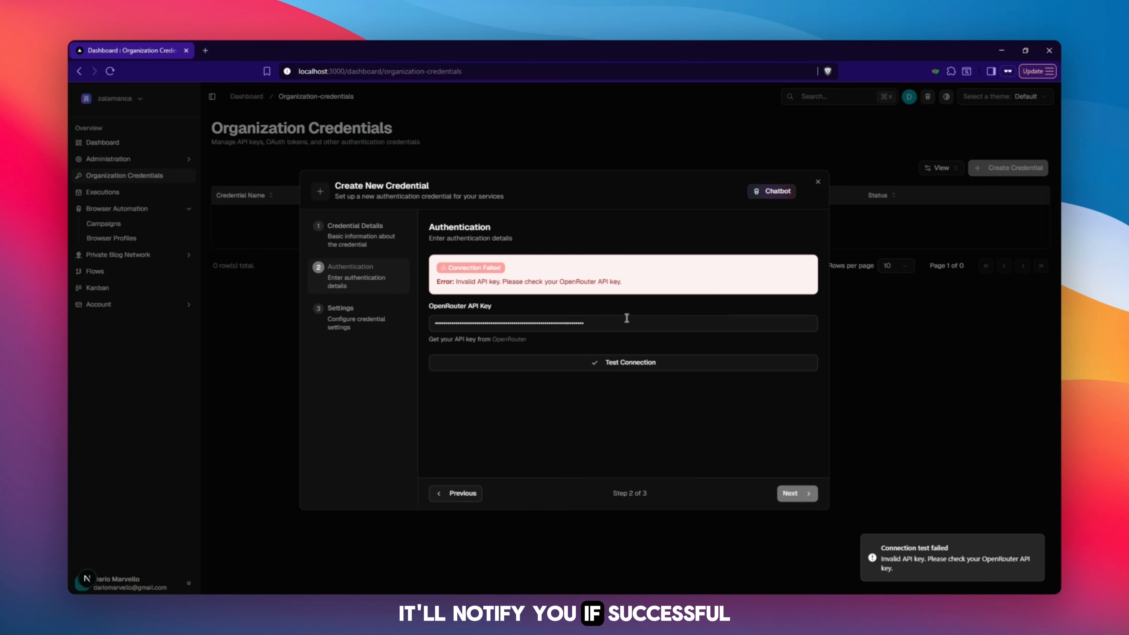
{"action": "left_click", "coordinate": [627, 321]}
{"action": "key", "text": "ctrl+z"}
{"action": "left_click", "coordinate": [643, 319]}
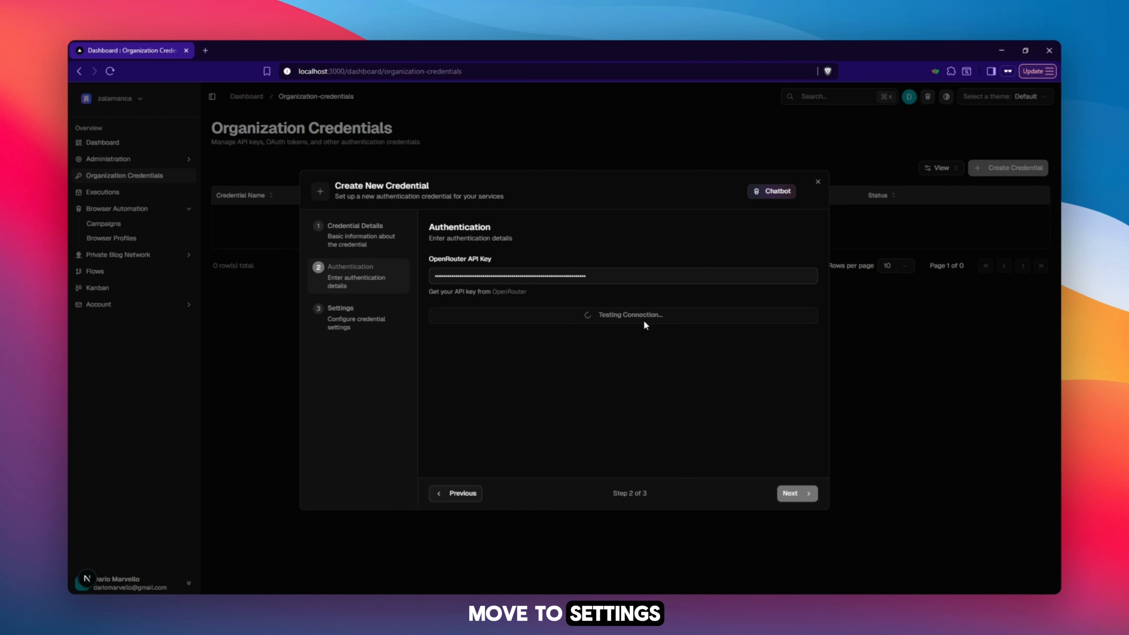
{"action": "left_click", "coordinate": [783, 489]}
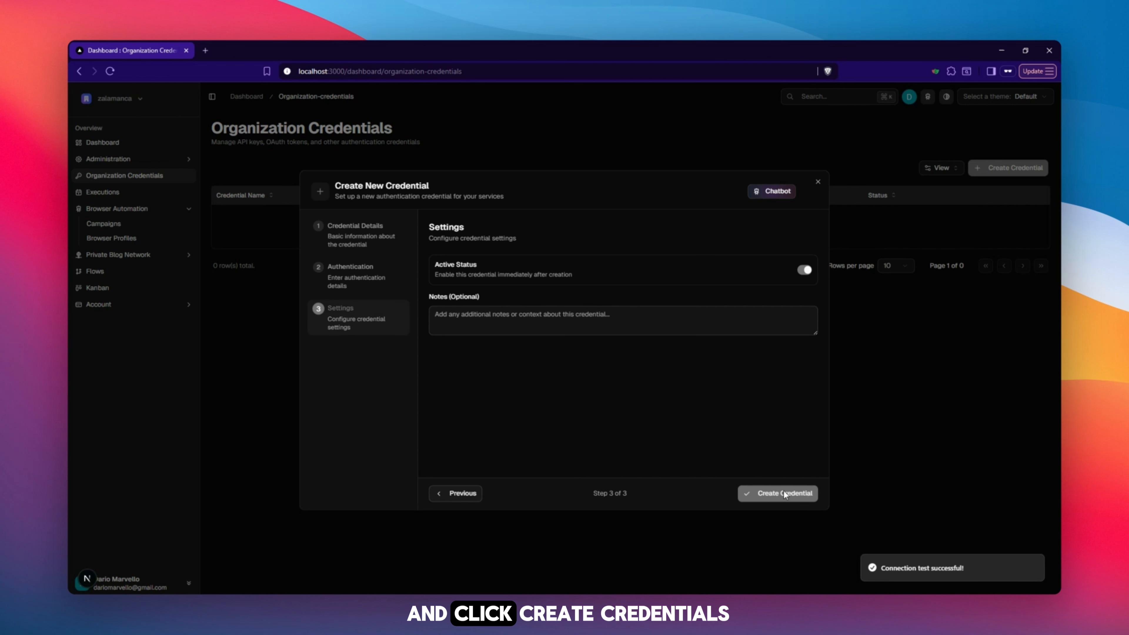
Create the active Openrouter credential
{"action": "left_click", "coordinate": [784, 492]}
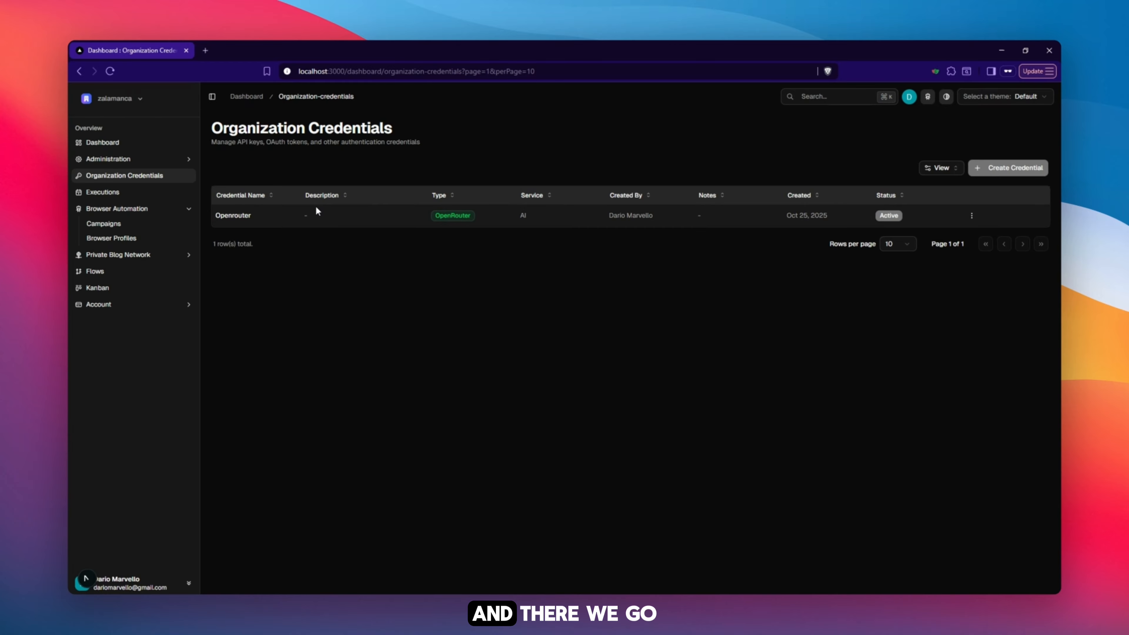
{"action": "left_click_drag", "start_coordinate": [267, 218], "coordinate": [222, 213]}
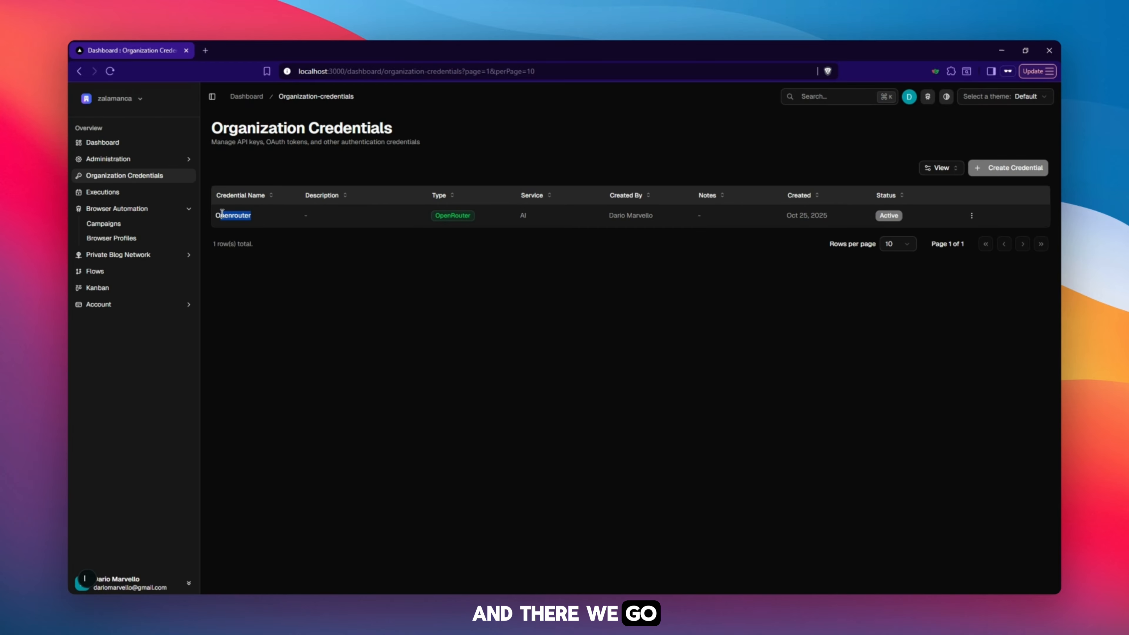
{"action": "left_click", "coordinate": [458, 282]}
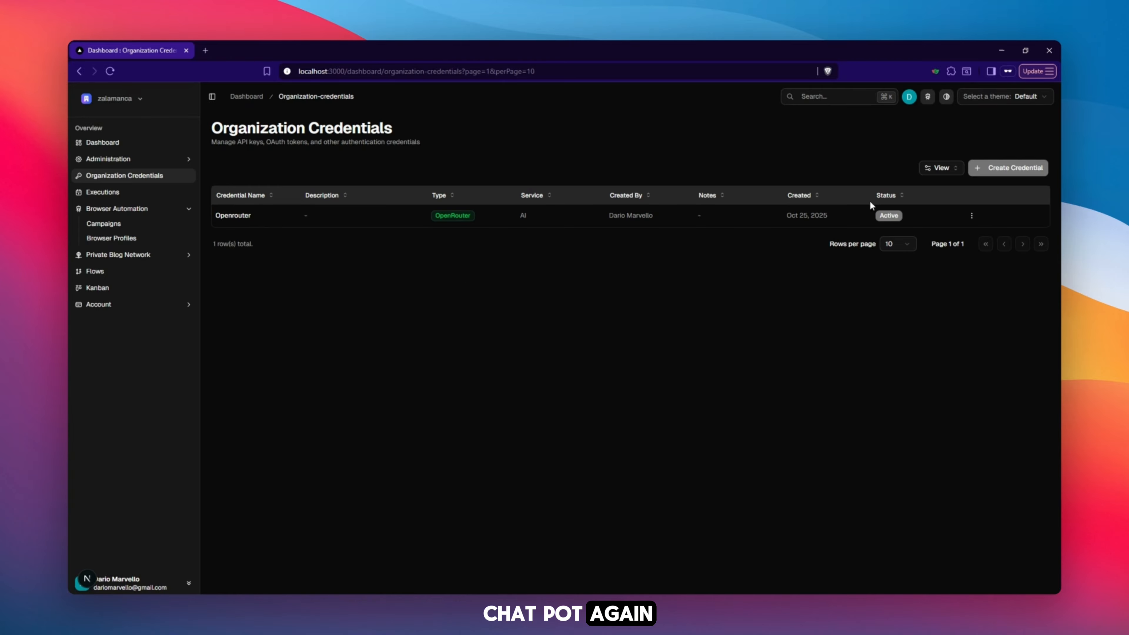
Reopen the AI Assistant, centre it, and choose Openrouter as its credential
{"action": "left_click", "coordinate": [930, 99]}
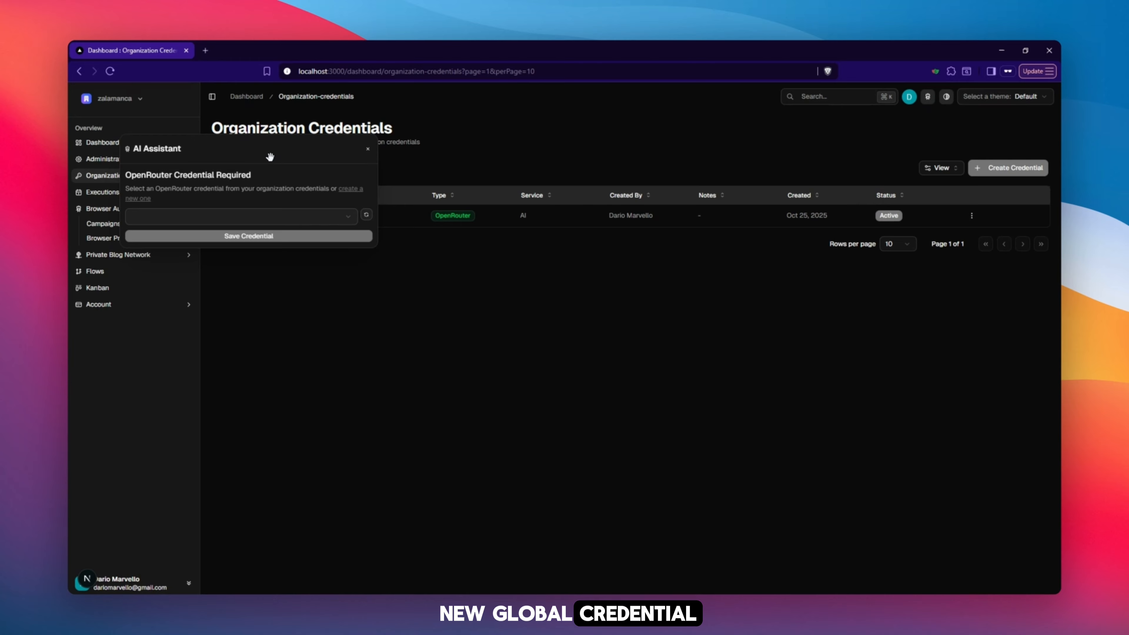
{"action": "left_click_drag", "start_coordinate": [270, 156], "coordinate": [585, 312]}
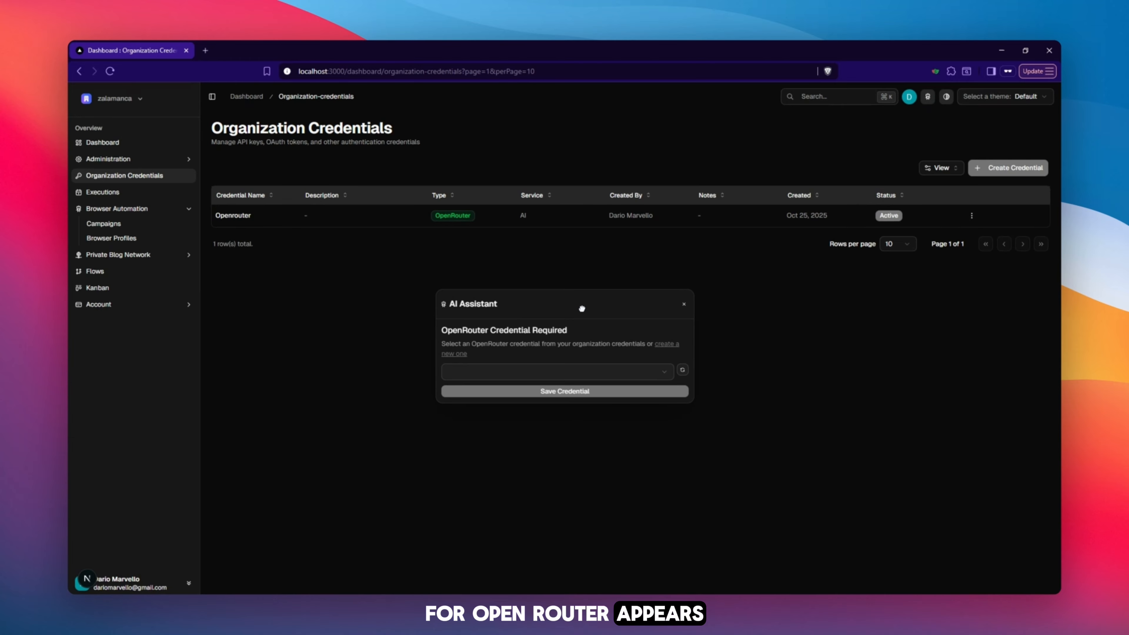
{"action": "left_click", "coordinate": [507, 370]}
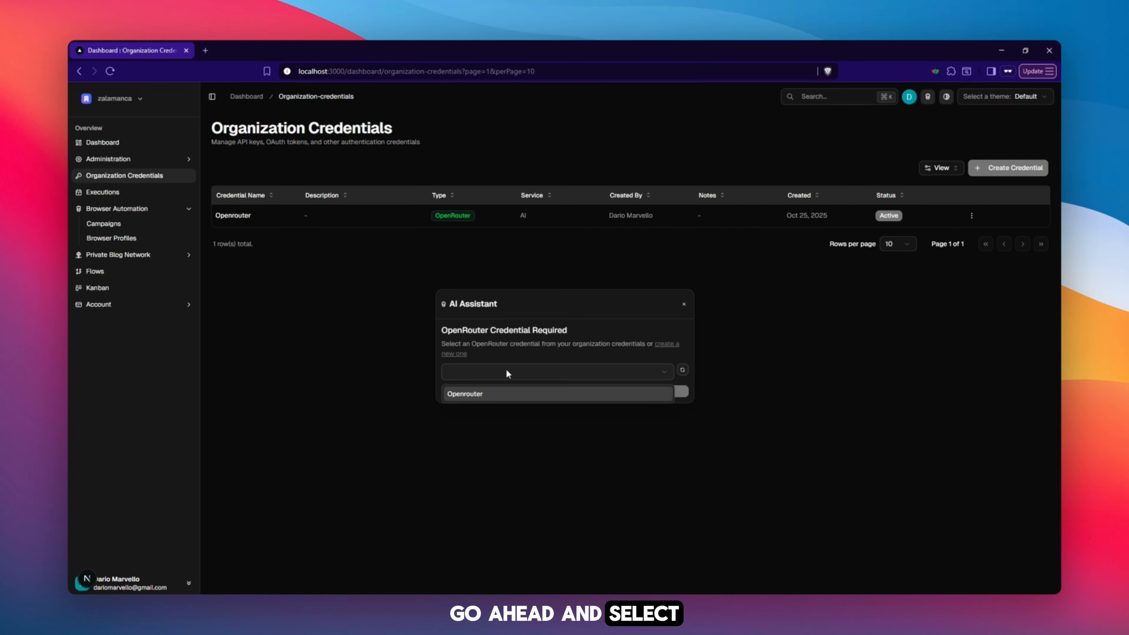
{"action": "left_click", "coordinate": [482, 398]}
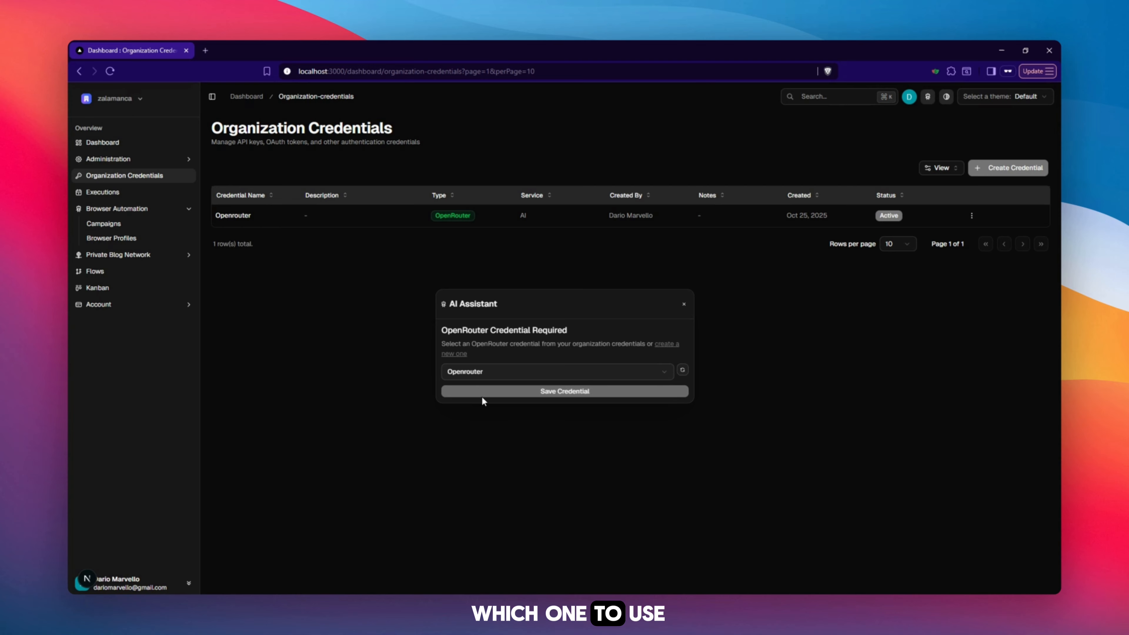
Save the Openrouter credential choice, begin a new chat with agent one, and access agent management
{"action": "left_click", "coordinate": [489, 394]}
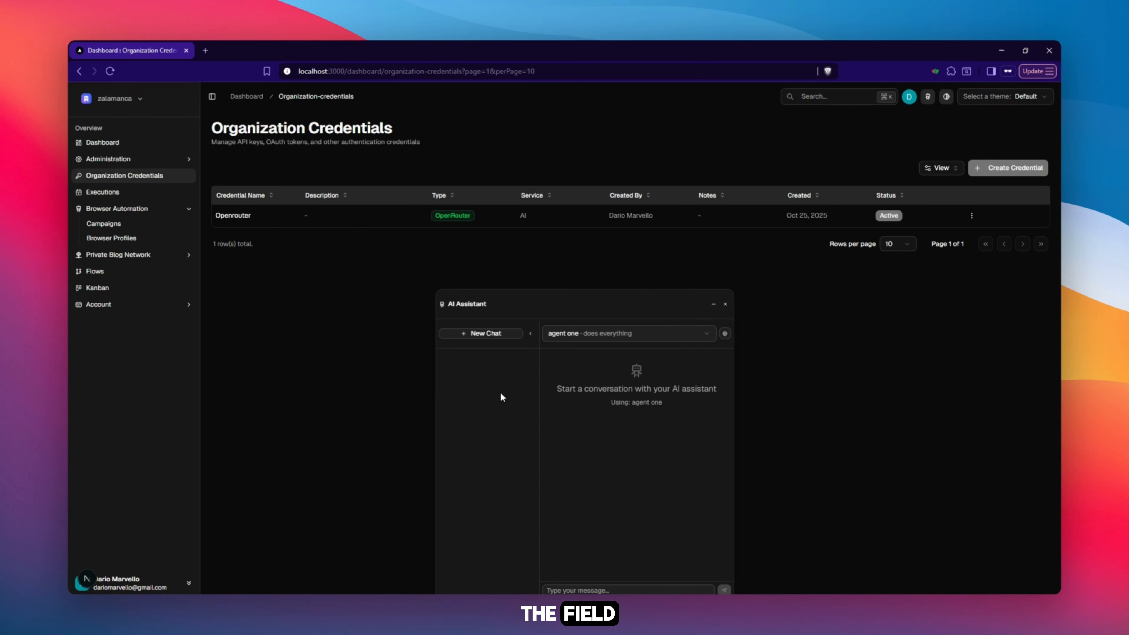
{"action": "left_click_drag", "start_coordinate": [601, 299], "coordinate": [602, 254]}
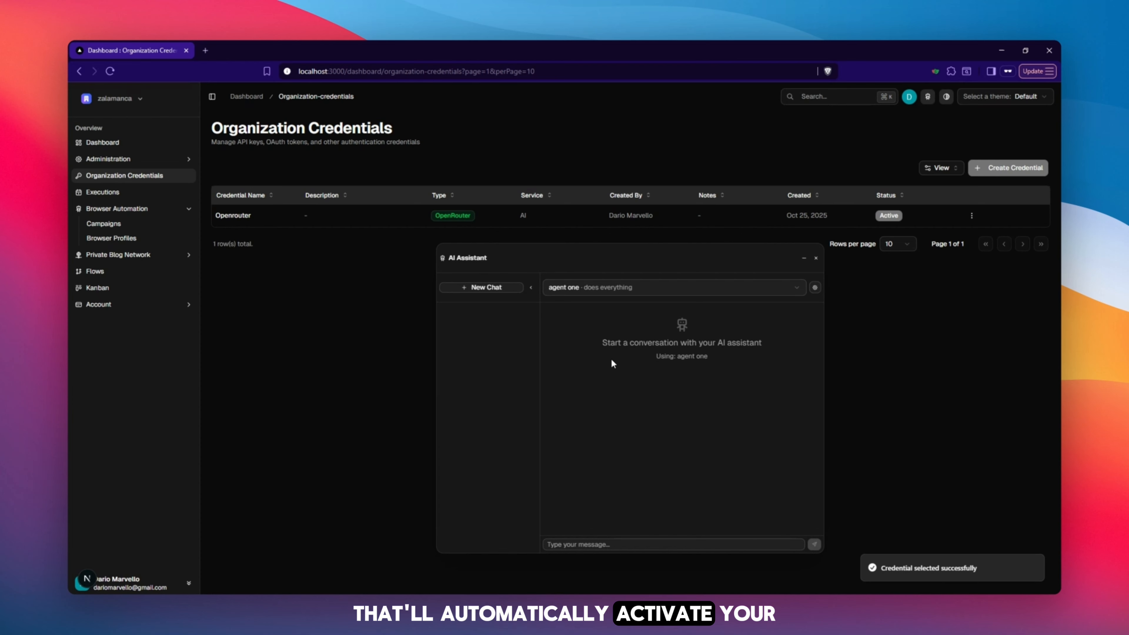
{"action": "left_click", "coordinate": [498, 287]}
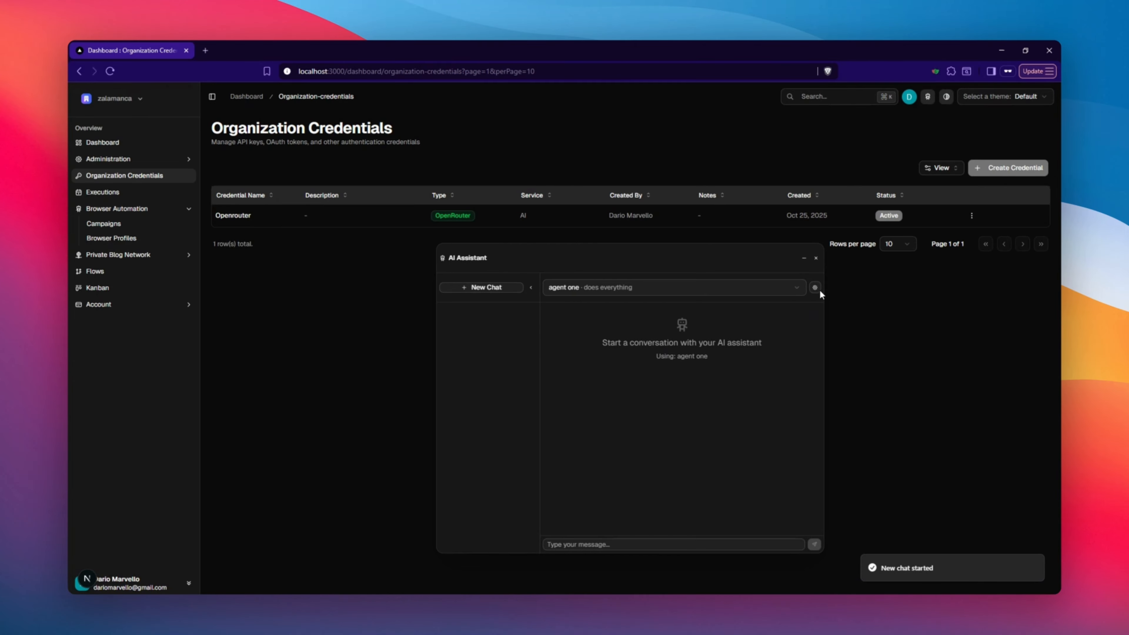
{"action": "left_click", "coordinate": [774, 287]}
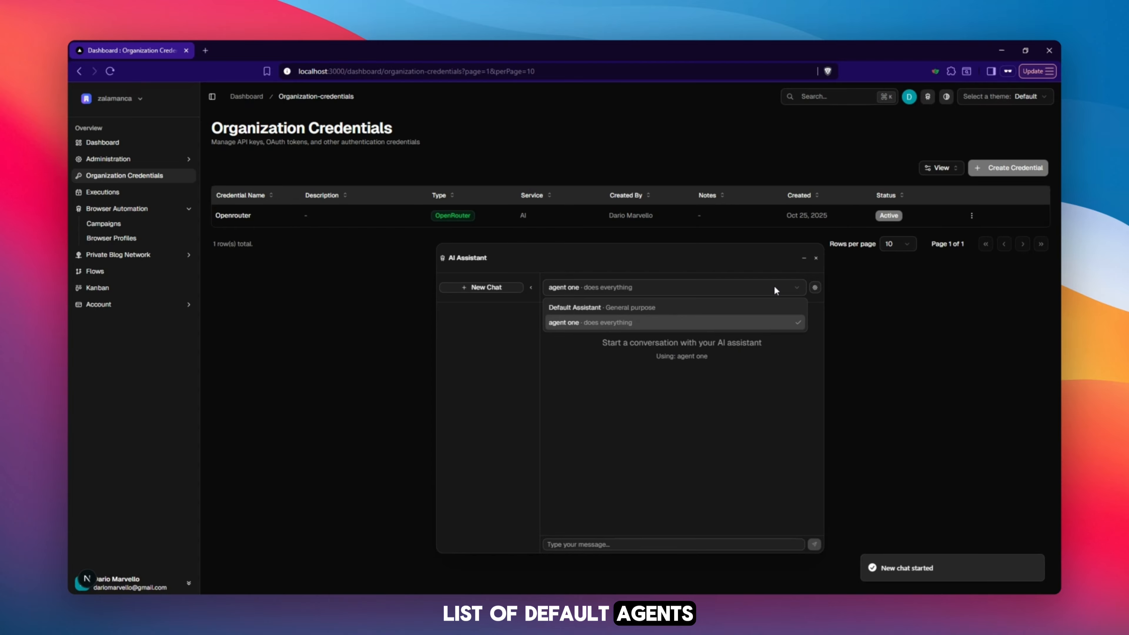
{"action": "left_click", "coordinate": [772, 364]}
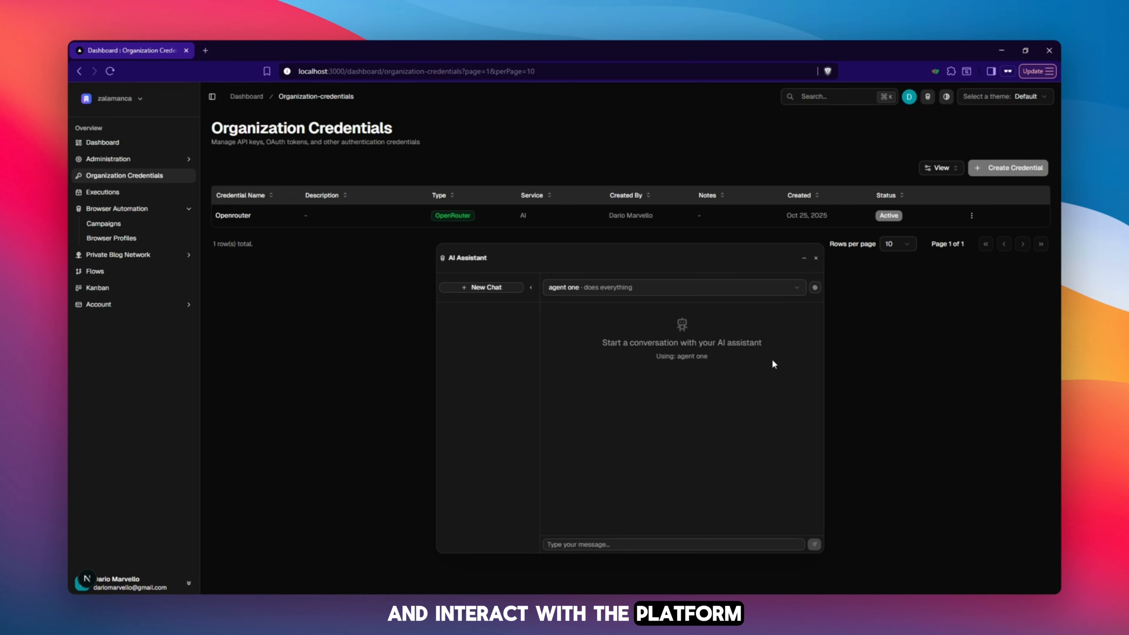
{"action": "left_click", "coordinate": [814, 288]}
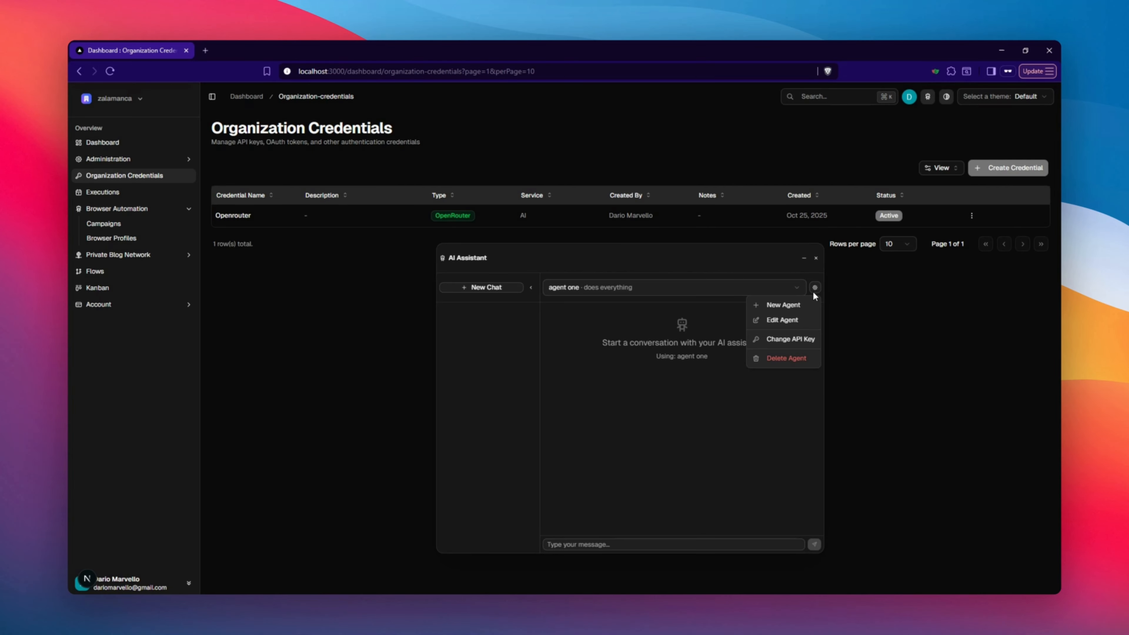
Start a new agent named Helper with description 'He h'
{"action": "left_click", "coordinate": [811, 305]}
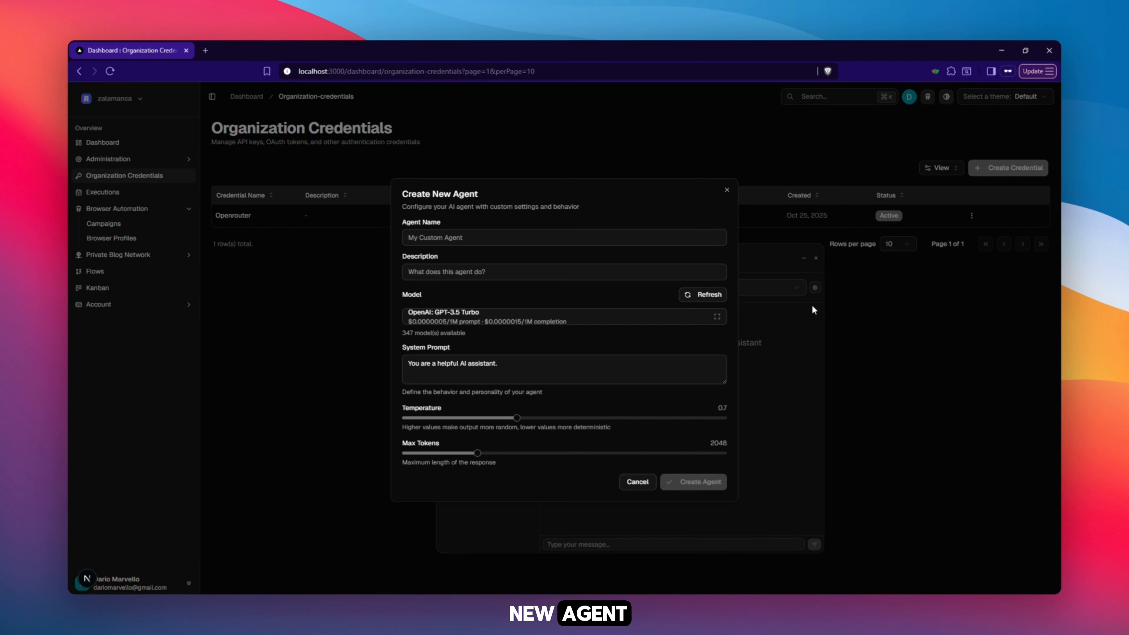
{"action": "left_click", "coordinate": [599, 241]}
{"action": "type", "text": "Helper"}
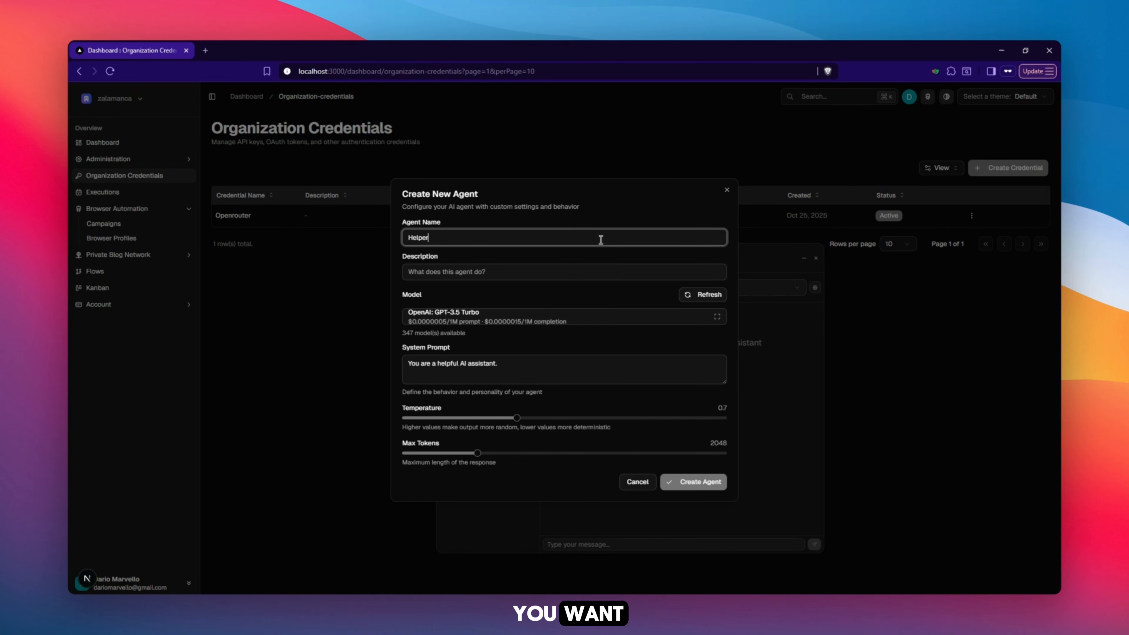
{"action": "left_click", "coordinate": [576, 272]}
{"action": "type", "text": "He helps"}
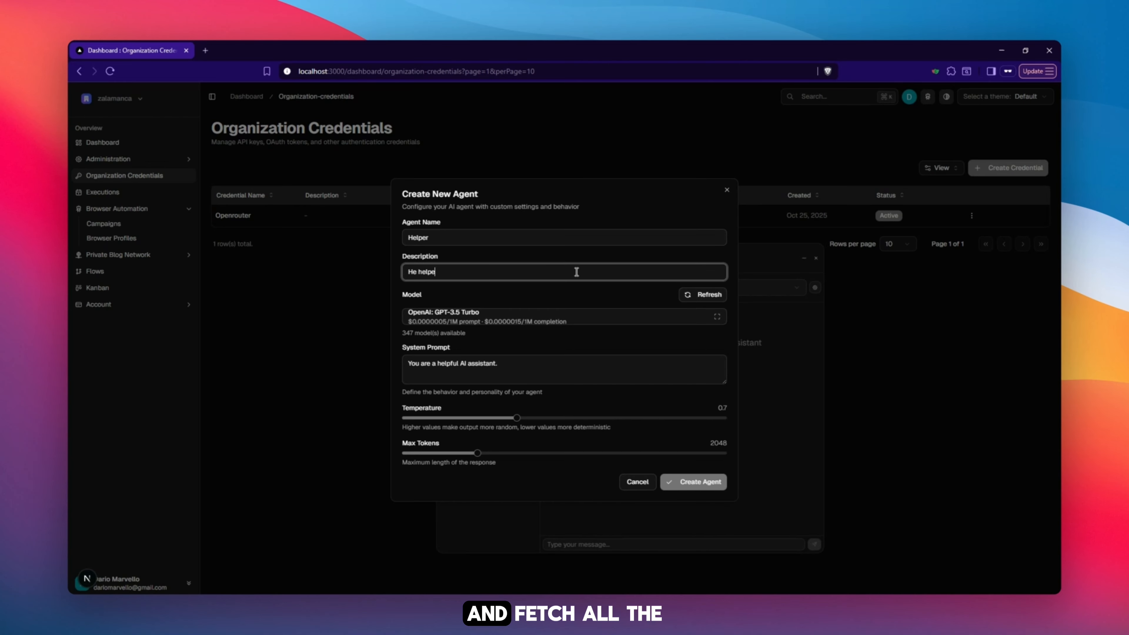
Refresh models, filter to Paid Only, search 'mistral', and pick Mistral Medium 3.1
{"action": "left_click", "coordinate": [688, 297]}
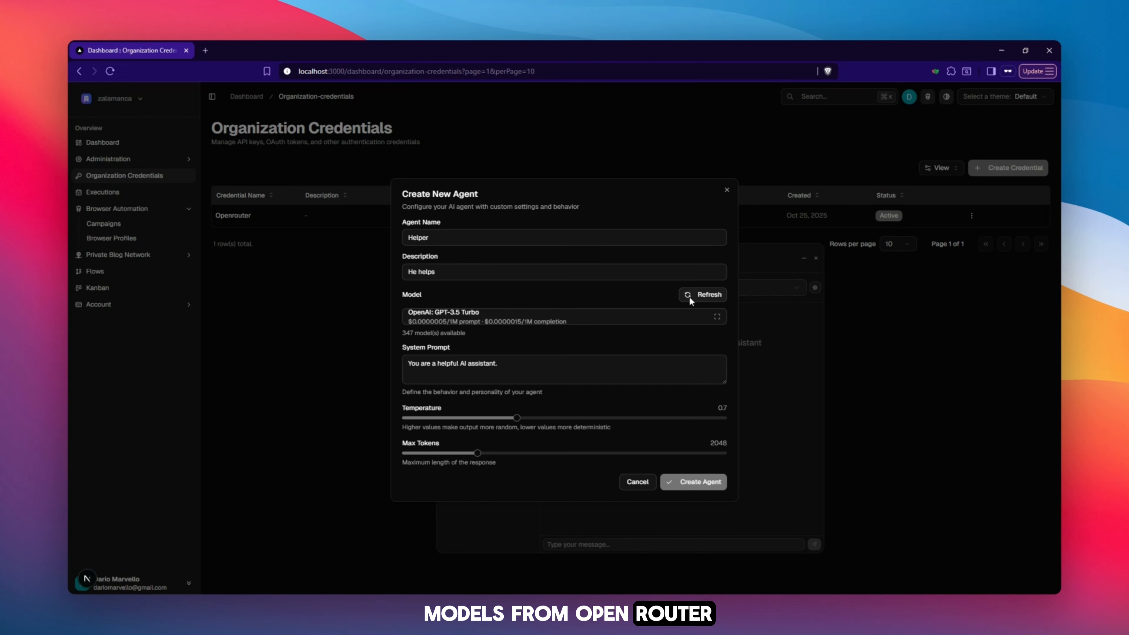
{"action": "left_click", "coordinate": [653, 313]}
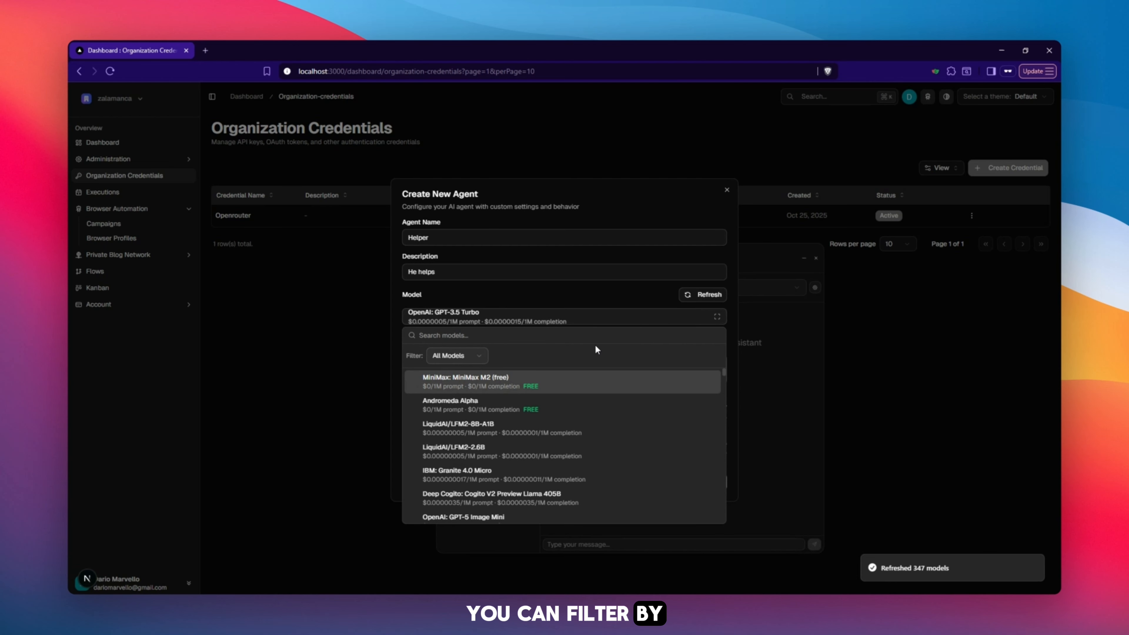
{"action": "left_click_drag", "start_coordinate": [725, 373], "coordinate": [738, 346]}
{"action": "left_click", "coordinate": [468, 359]}
{"action": "left_click", "coordinate": [463, 391]}
{"action": "left_click", "coordinate": [459, 358]}
{"action": "left_click", "coordinate": [449, 403]}
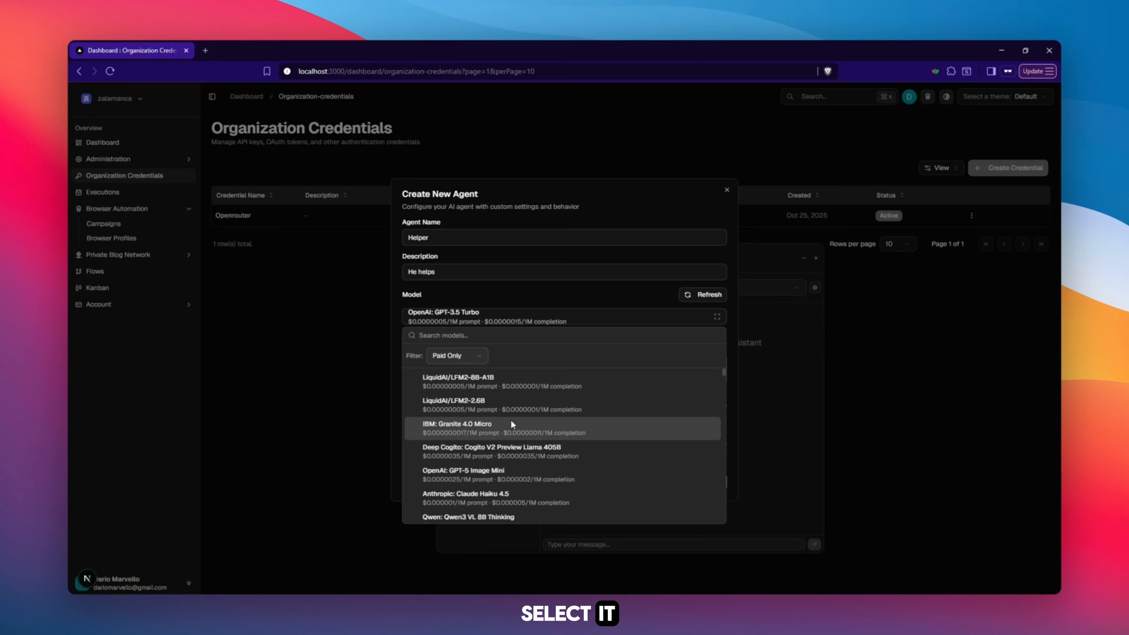
{"action": "left_click", "coordinate": [499, 336]}
{"action": "type", "text": "mistral"}
{"action": "left_click_drag", "start_coordinate": [726, 504], "coordinate": [727, 350]}
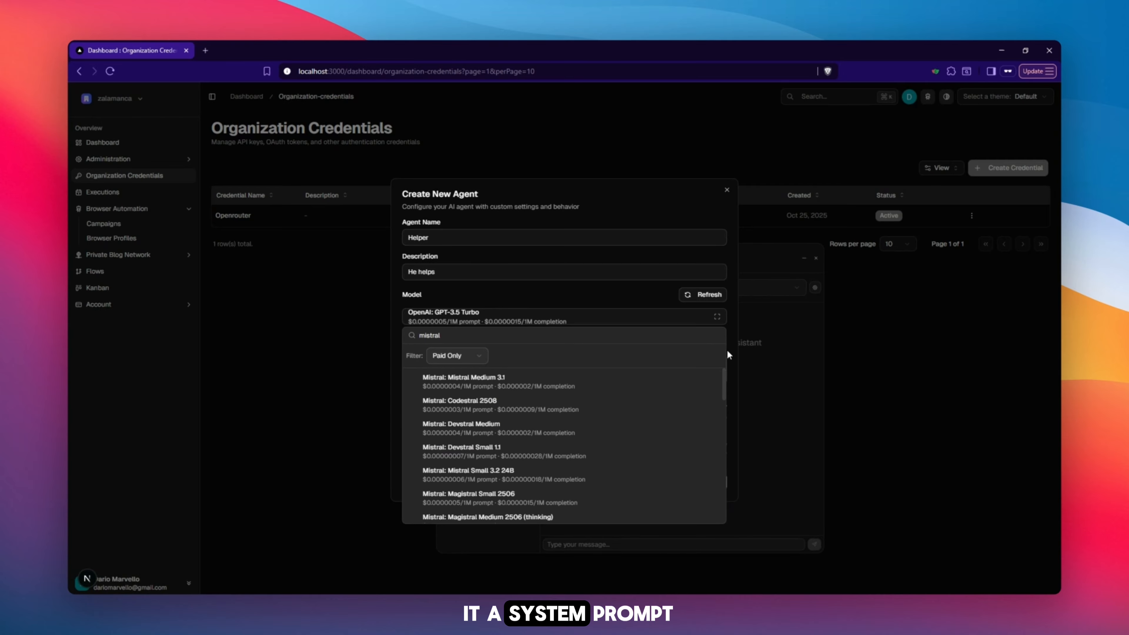
{"action": "left_click", "coordinate": [502, 391]}
Replace the system prompt with 'In short words you explain how to make my business better' and create the agent
{"action": "left_click_drag", "start_coordinate": [497, 363], "coordinate": [407, 364]}
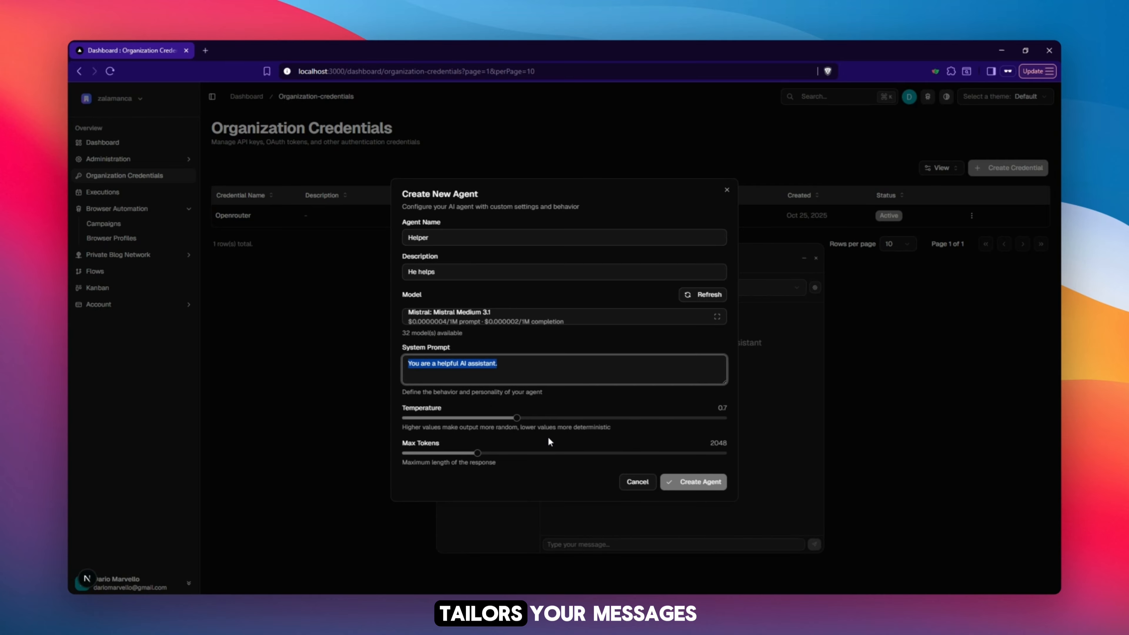
{"action": "type", "text": "In short words you explain how to mak"}
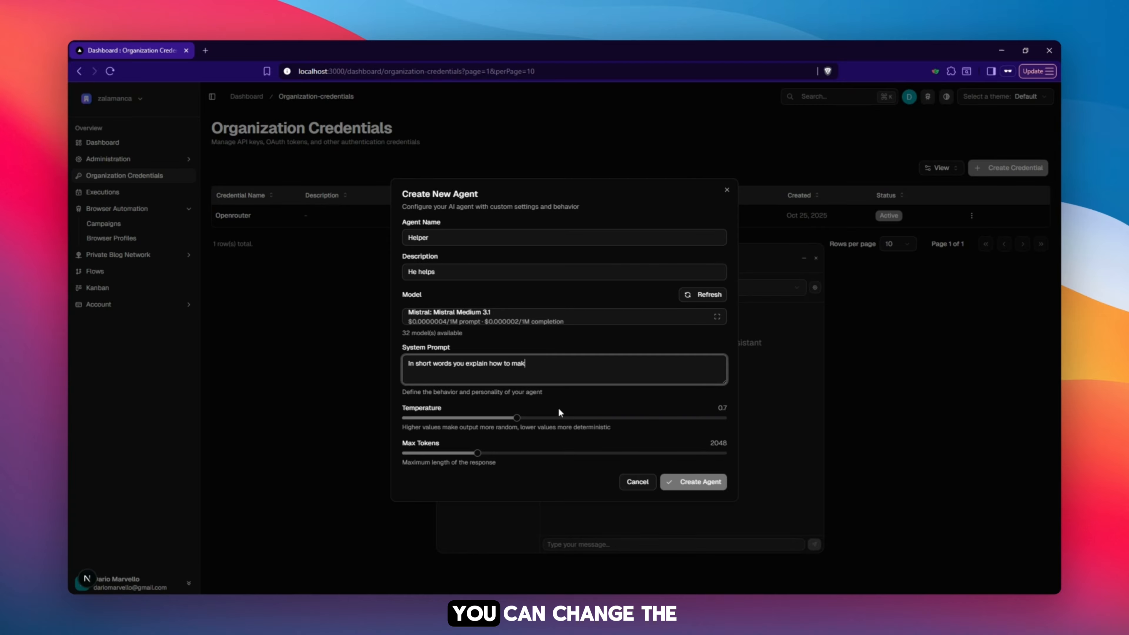
{"action": "type", "text": "e my business better"}
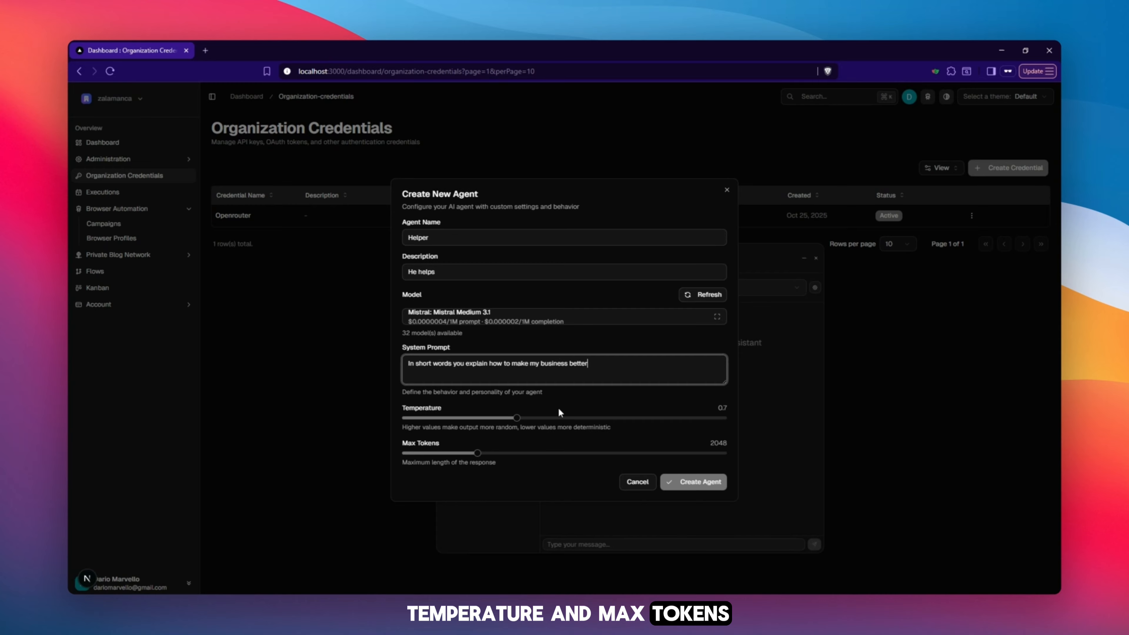
{"action": "left_click", "coordinate": [695, 488]}
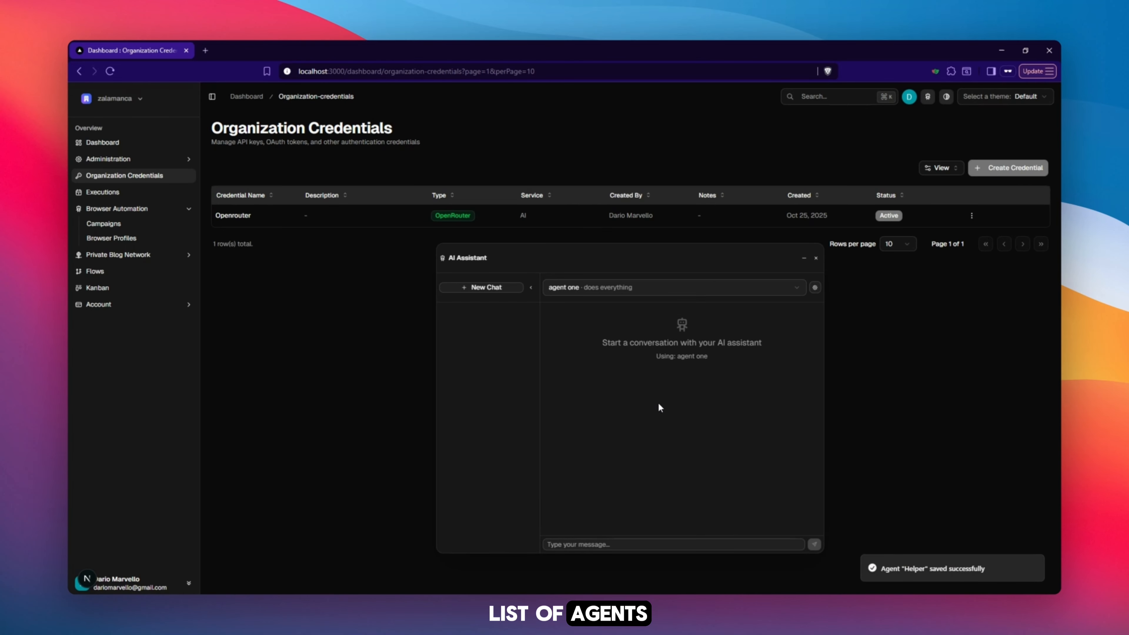
Chat with the Helper agent, sending 'ice cream truck'
{"action": "left_click", "coordinate": [661, 292]}
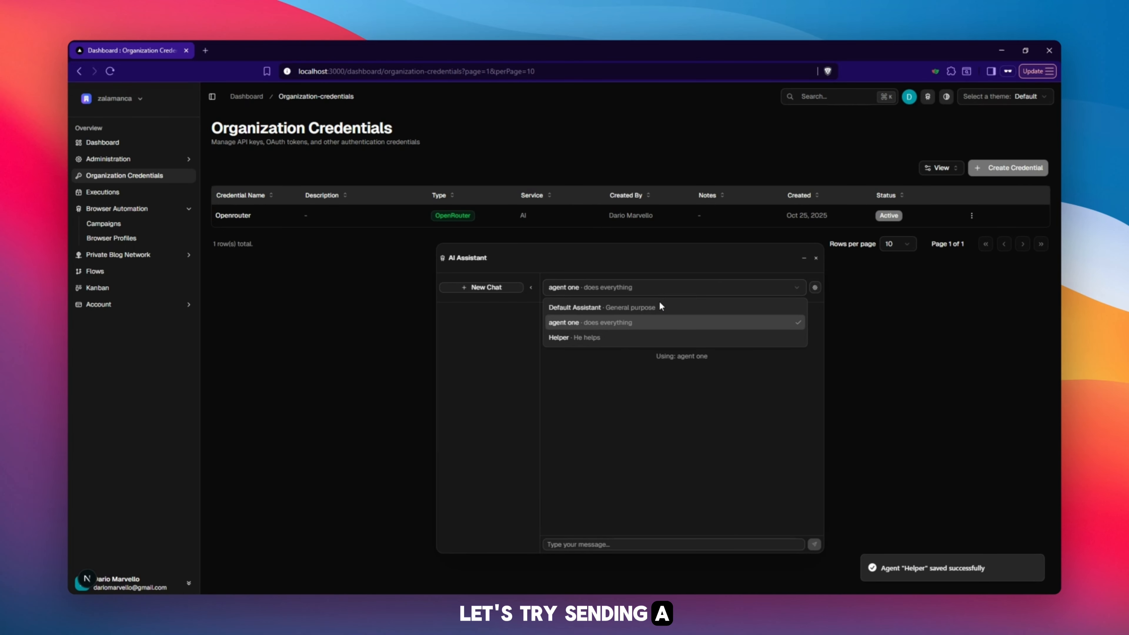
{"action": "left_click", "coordinate": [581, 339]}
{"action": "left_click", "coordinate": [601, 544]}
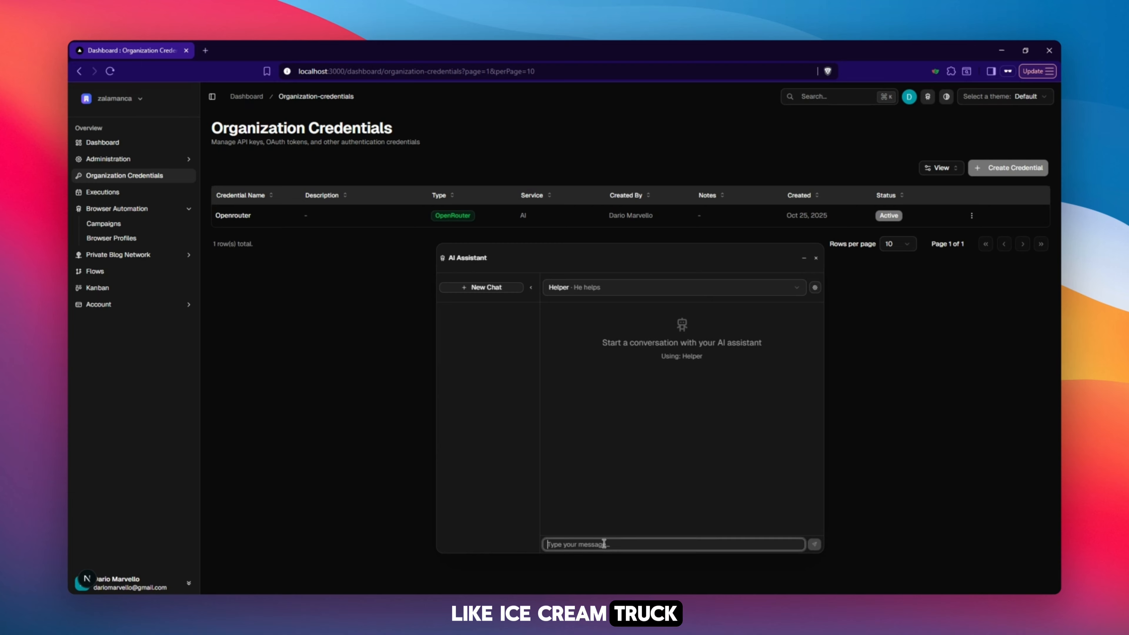
{"action": "type", "text": "ice cream truck"}
{"action": "key", "text": "Return"}
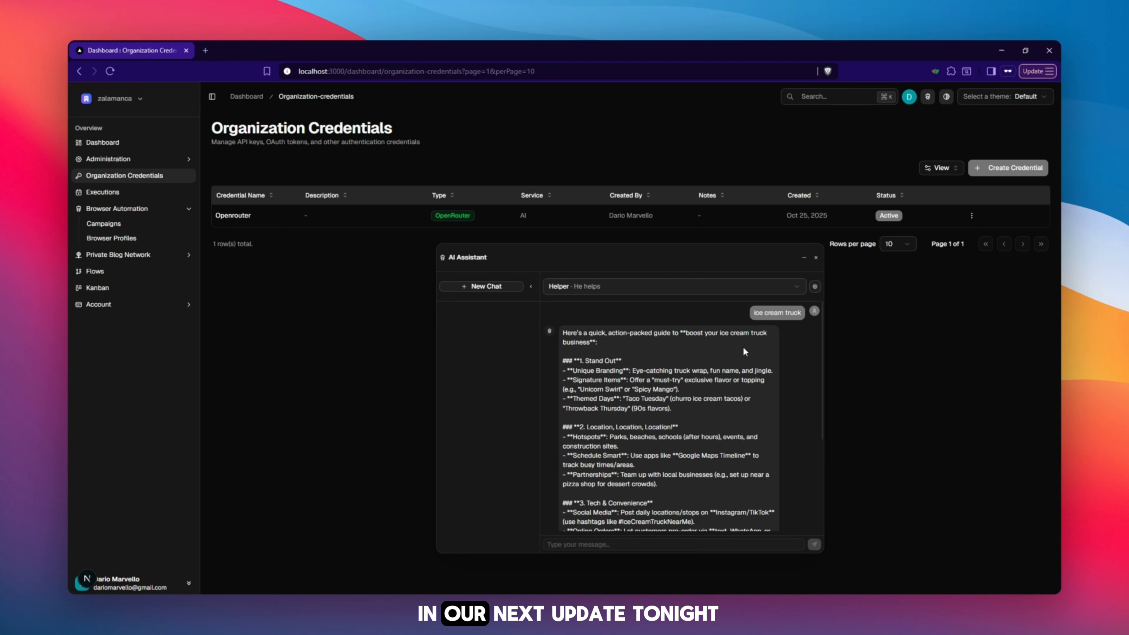
Switch to agent one, ask for 'every day at 1 pm except fridays', and select the returned 0 13 * * 0-4
{"action": "left_click", "coordinate": [743, 290]}
{"action": "left_click", "coordinate": [736, 321]}
{"action": "scroll", "coordinate": [742, 424], "scroll_direction": "down", "scroll_amount": 2}
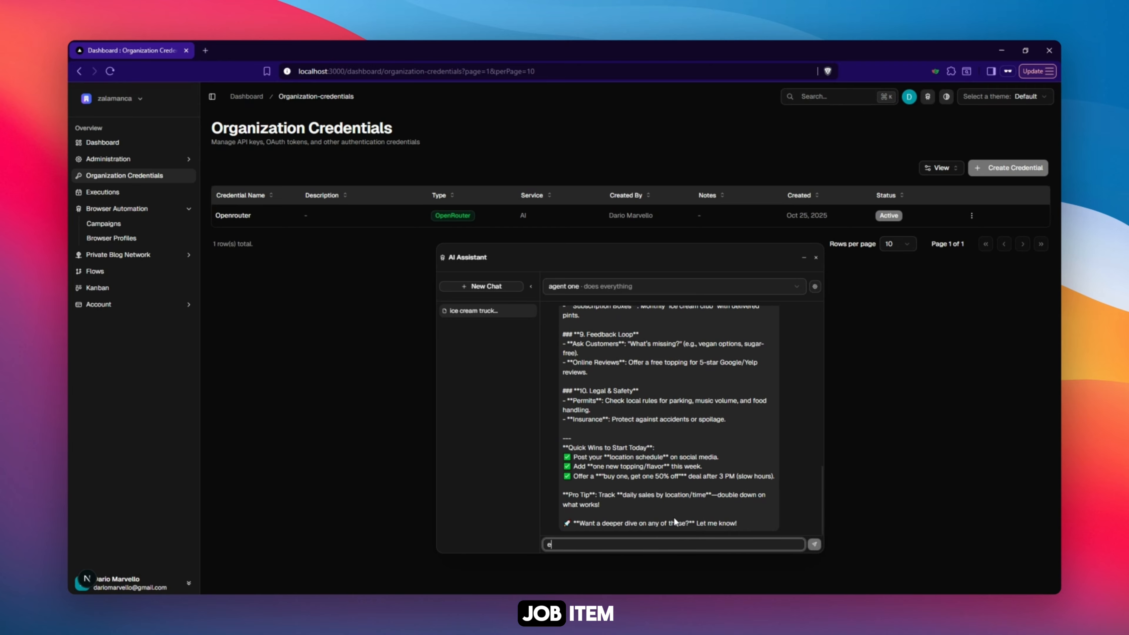
{"action": "type", "text": "every day at 1 pm except fridays"}
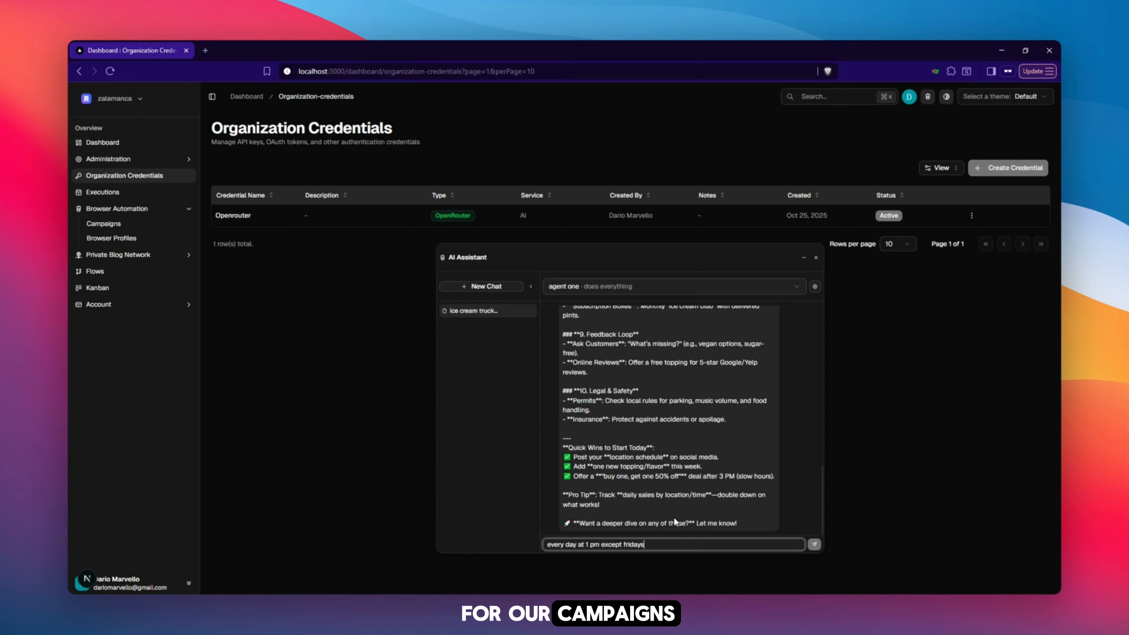
{"action": "key", "text": "Return"}
{"action": "triple_click", "coordinate": [578, 524]}
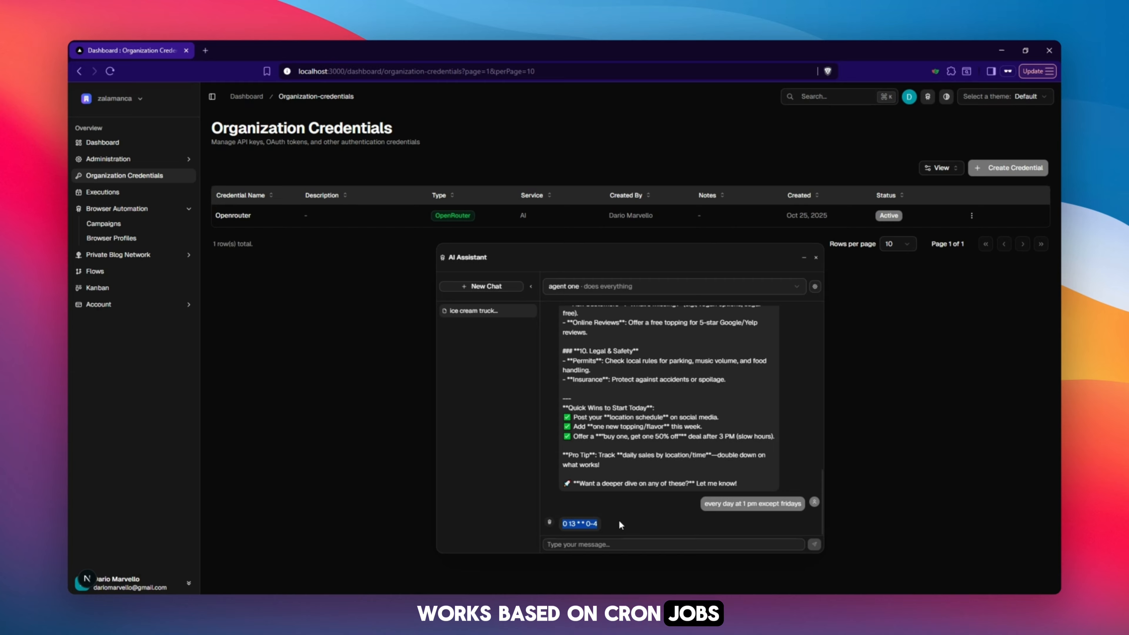
In a new chat, ask for 'every 2 minutes every day' to get */2 * * * *, then close the assistant
{"action": "left_click", "coordinate": [758, 293]}
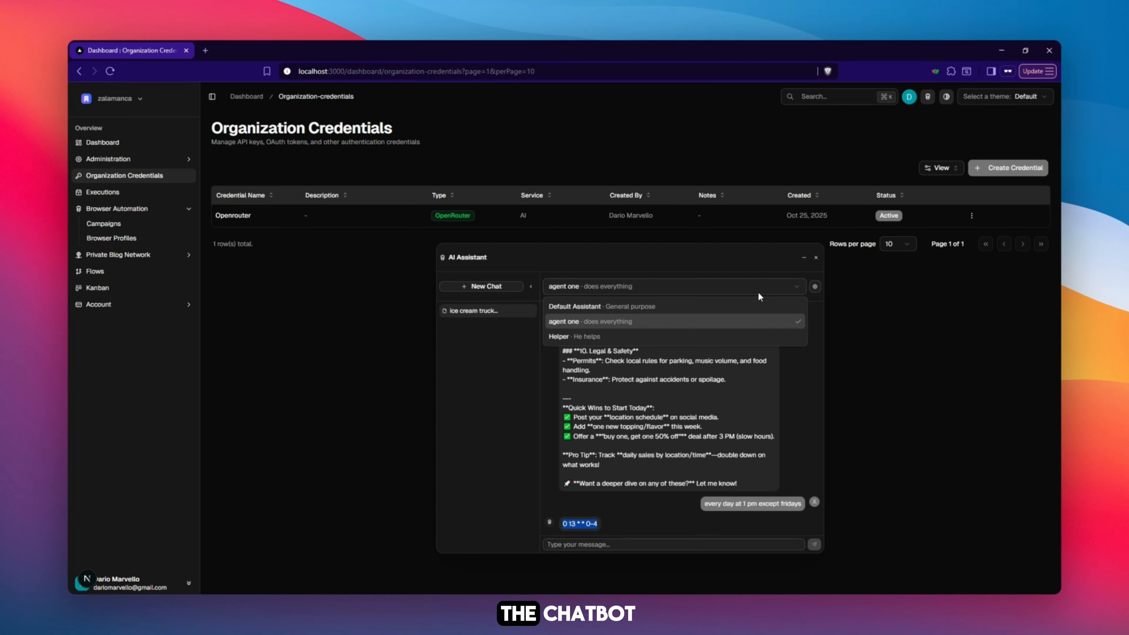
{"action": "left_click", "coordinate": [761, 288]}
{"action": "left_click", "coordinate": [489, 286]}
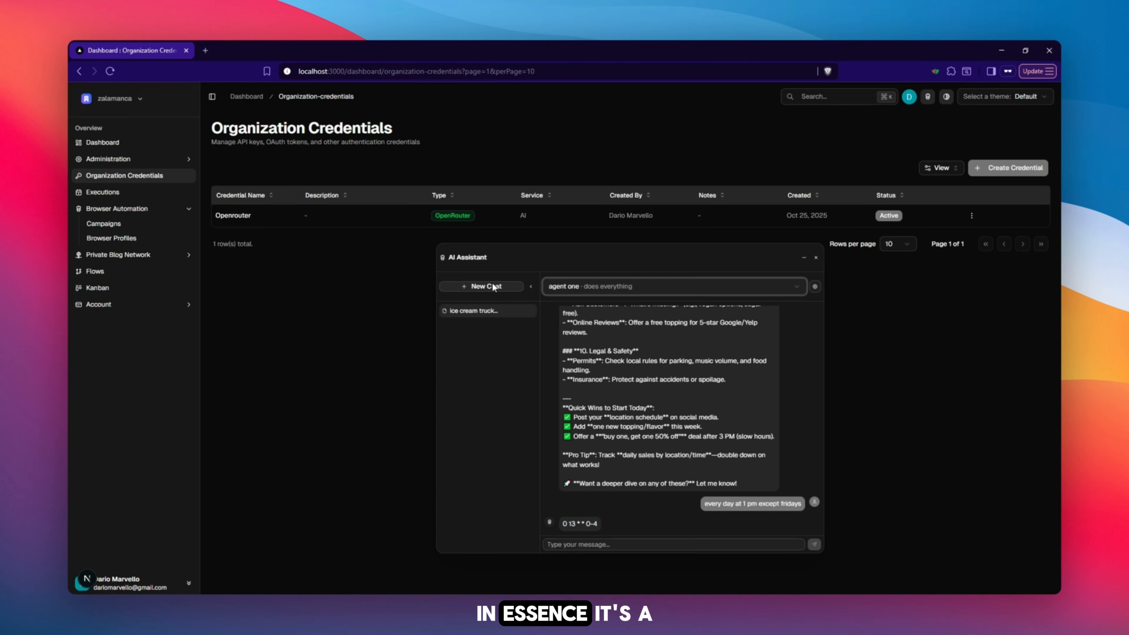
{"action": "left_click", "coordinate": [622, 543]}
{"action": "type", "text": "every 2 minutes every day"}
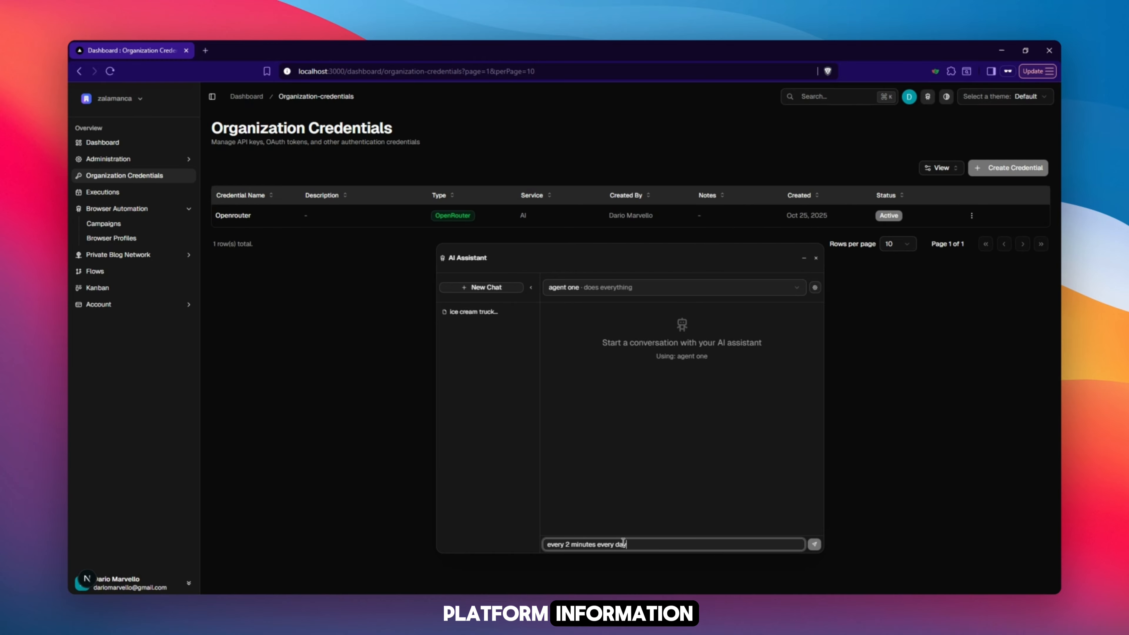
{"action": "key", "text": "Return"}
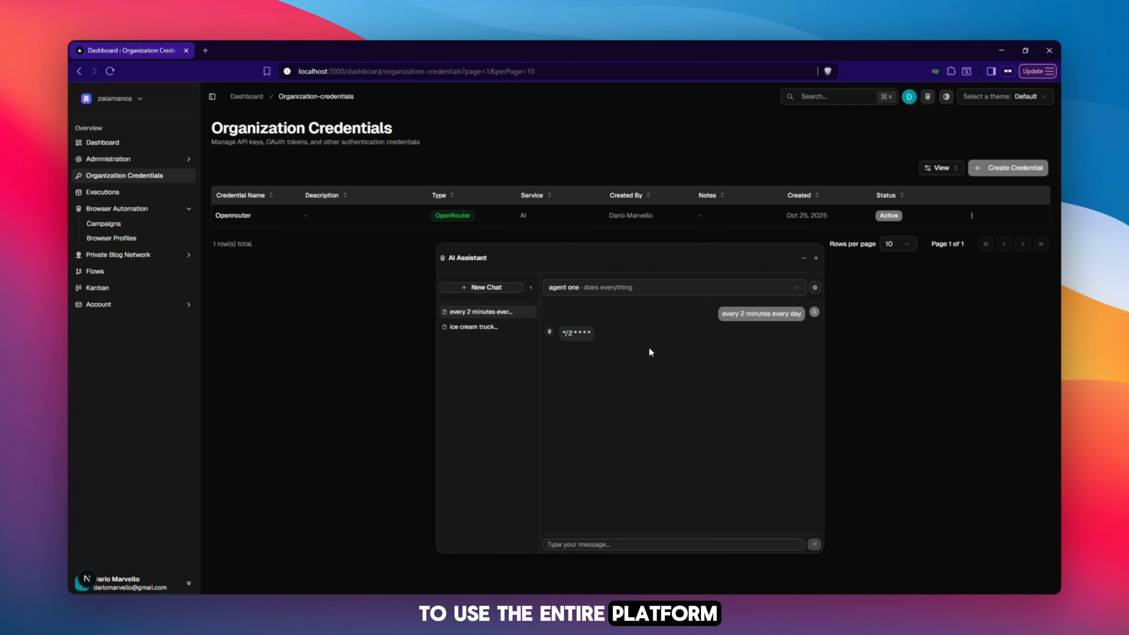
{"action": "left_click", "coordinate": [816, 258]}
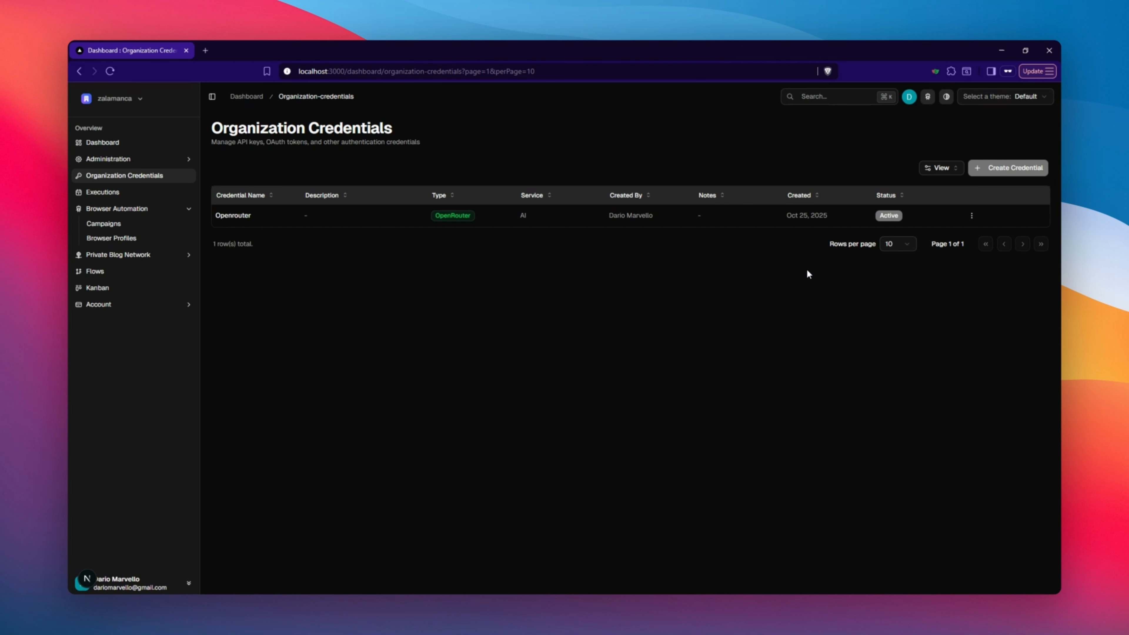
Start a Proxy credential 'List of proxies' for service 'proxies - iproyal', with pasted description, and proceed to authentication
{"action": "left_click", "coordinate": [1007, 172]}
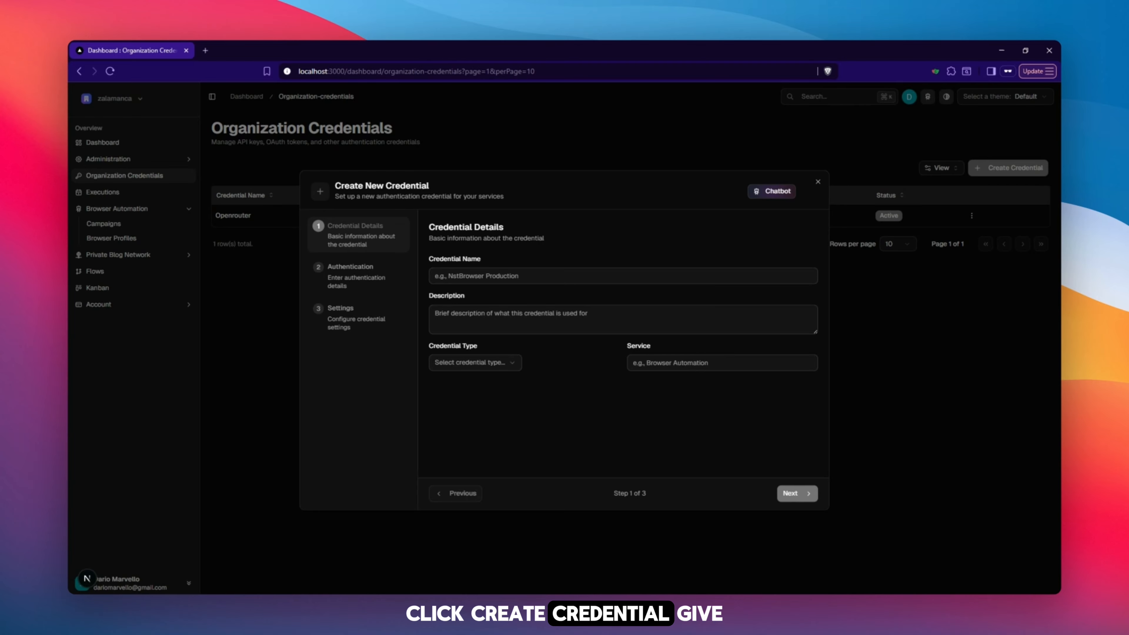
{"action": "left_click", "coordinate": [573, 277]}
{"action": "type", "text": "List of proxies"}
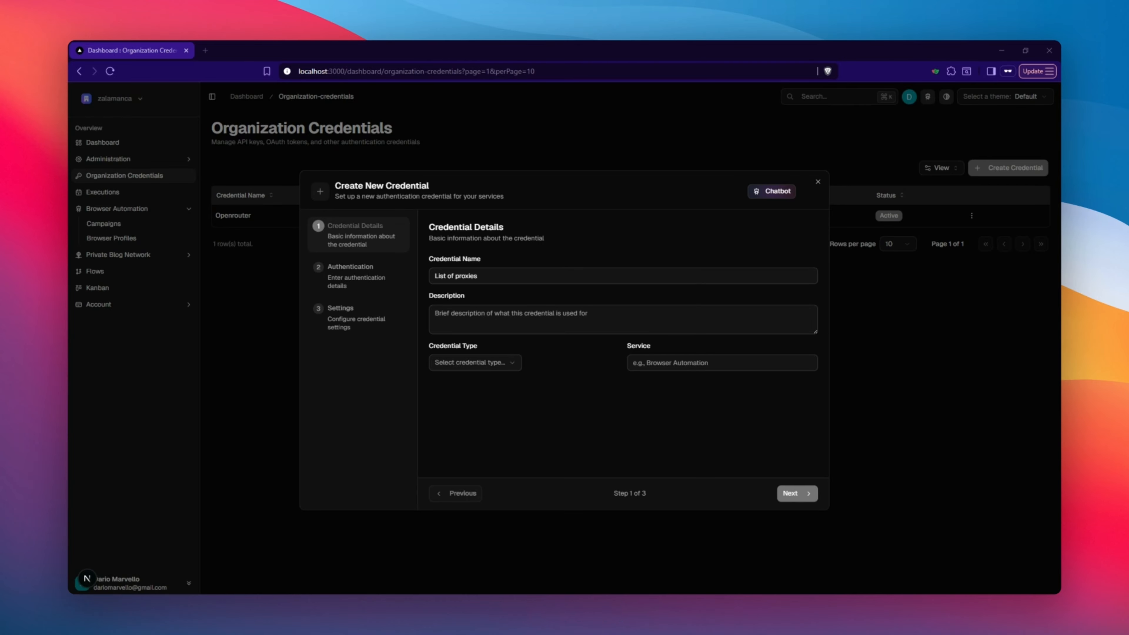
{"action": "left_click", "coordinate": [698, 367]}
{"action": "type", "text": "proxies - iproyal"}
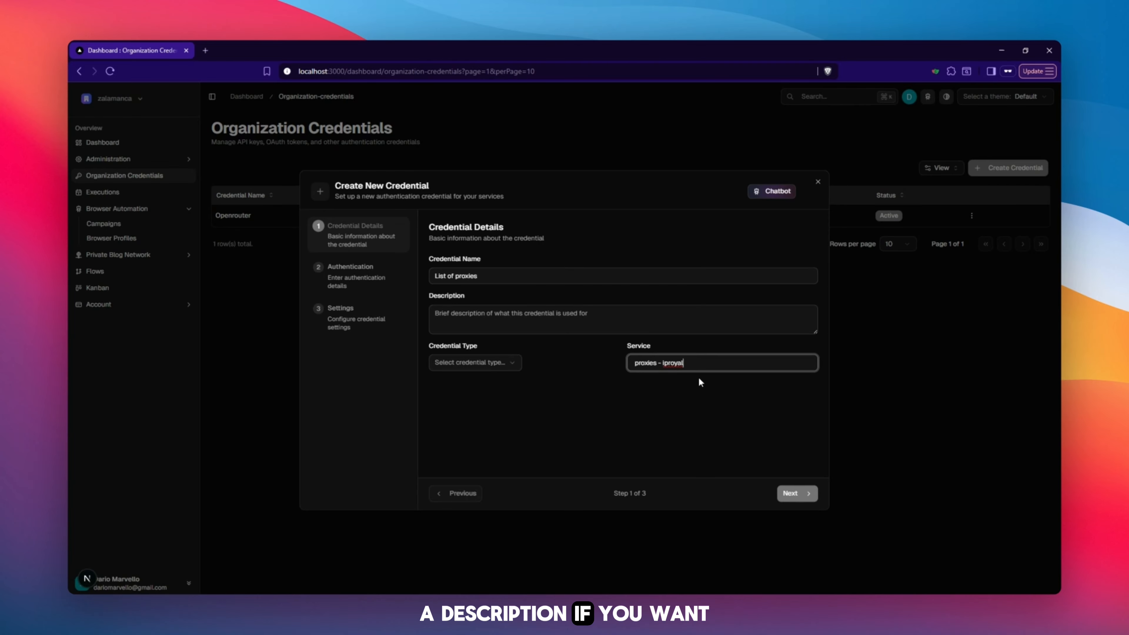
{"action": "left_click", "coordinate": [544, 320]}
{"action": "type", "text": "proxies - iproyal"}
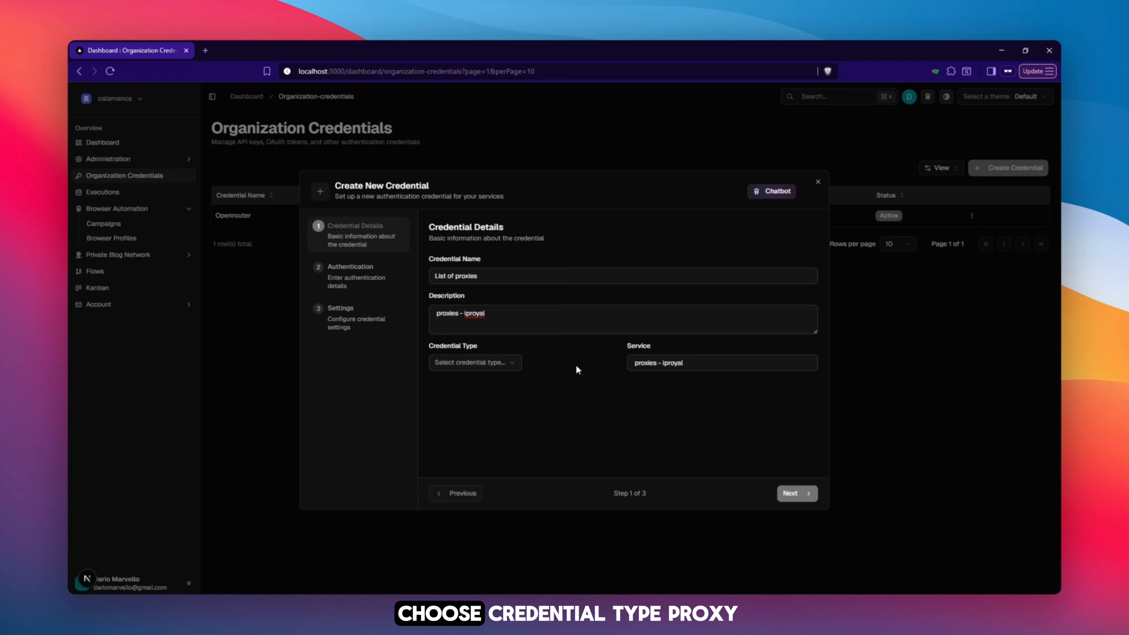
{"action": "left_click", "coordinate": [508, 365]}
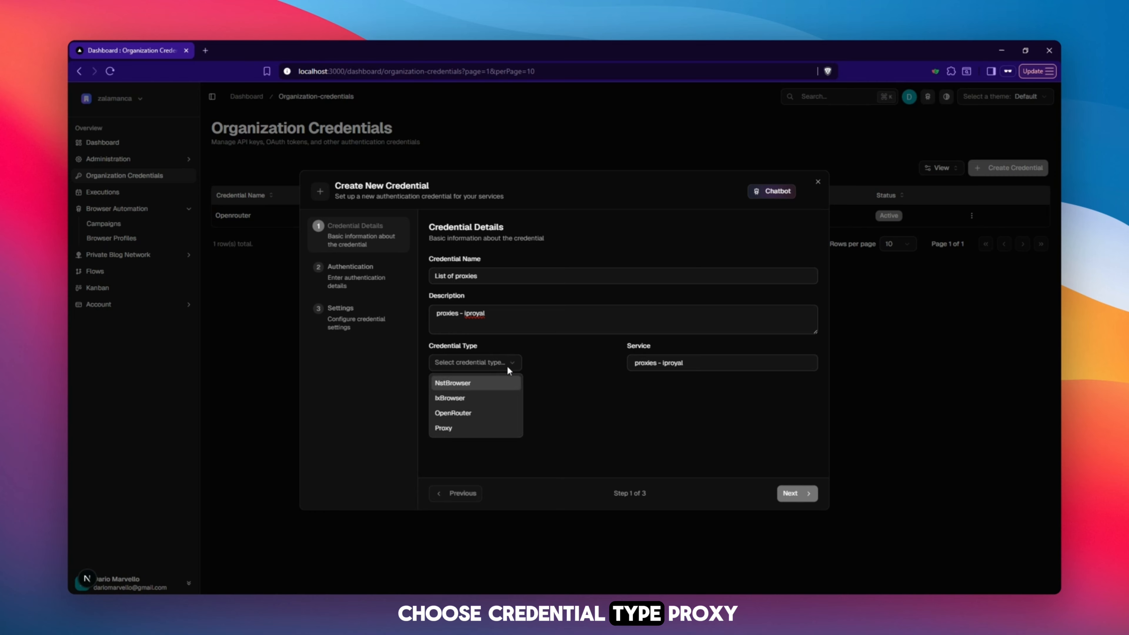
{"action": "left_click", "coordinate": [502, 427]}
{"action": "left_click", "coordinate": [794, 493]}
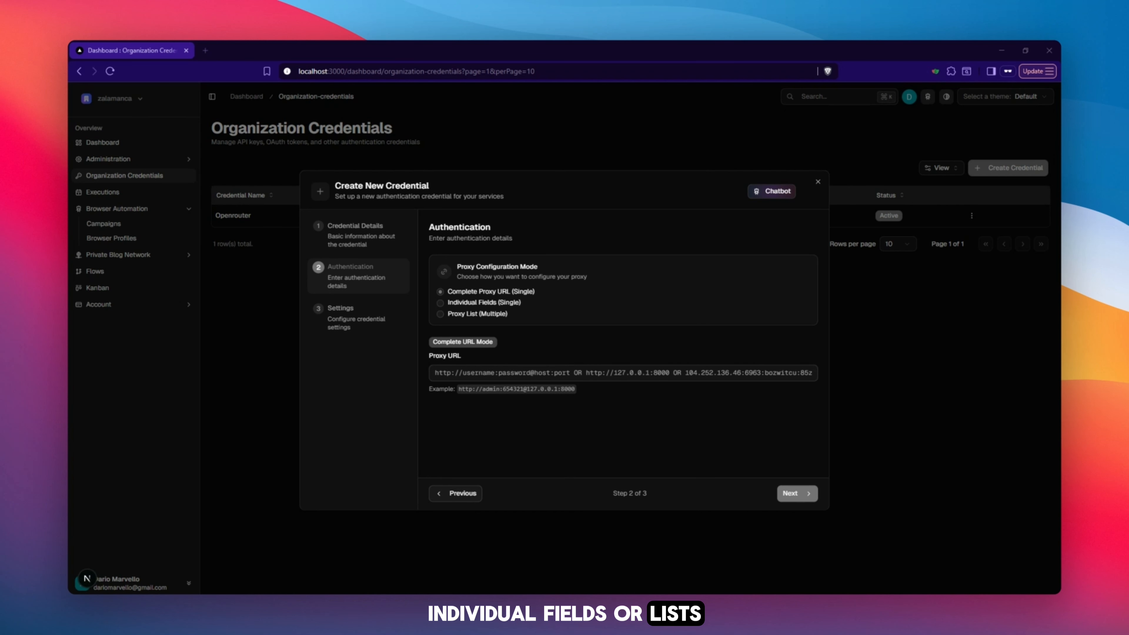
Paste a full proxy URL with login and test the proxy connection
{"action": "left_click", "coordinate": [554, 375]}
{"action": "key", "text": "super+v"}
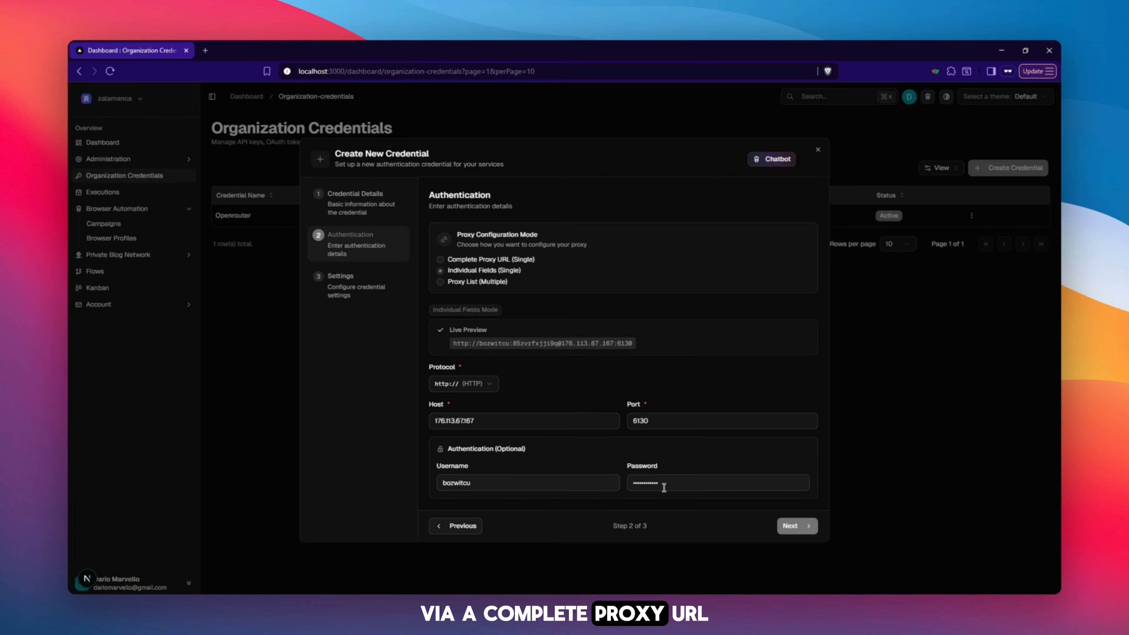
{"action": "left_click", "coordinate": [483, 260]}
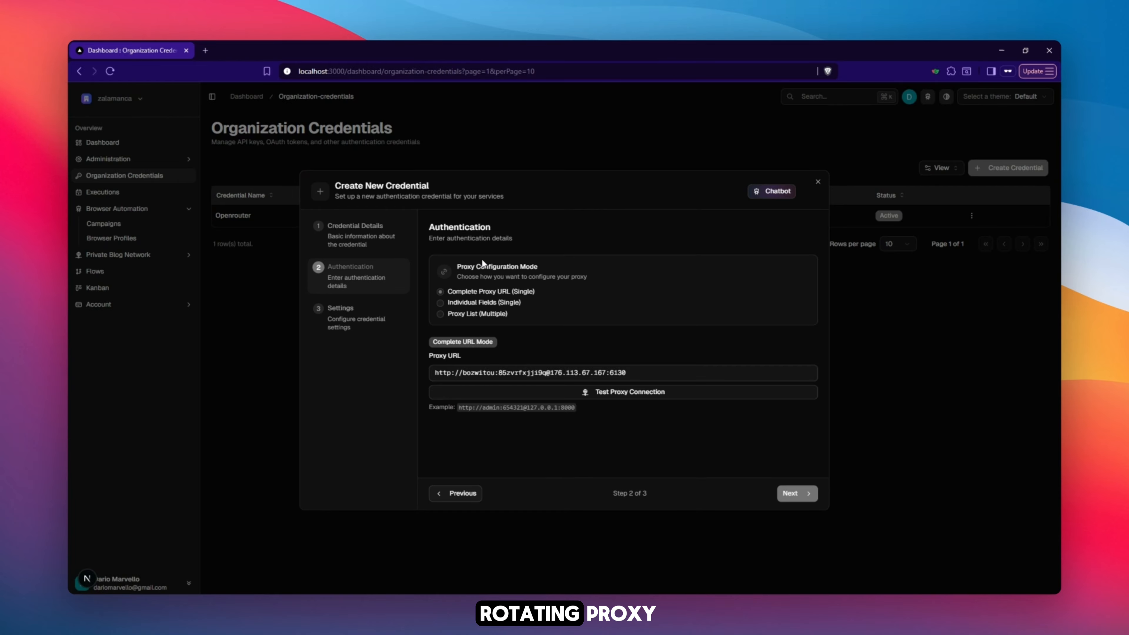
{"action": "left_click", "coordinate": [640, 393]}
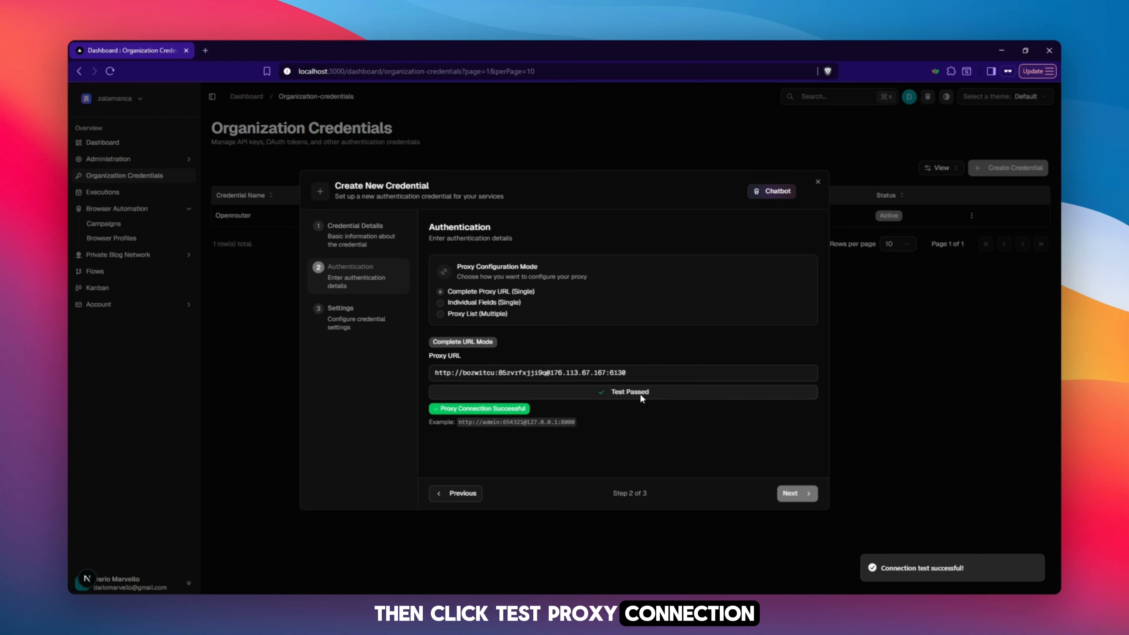
Edit and retest the proxy URL, see it fail, then switch to Proxy List (Multiple) mode
{"action": "left_click", "coordinate": [624, 372]}
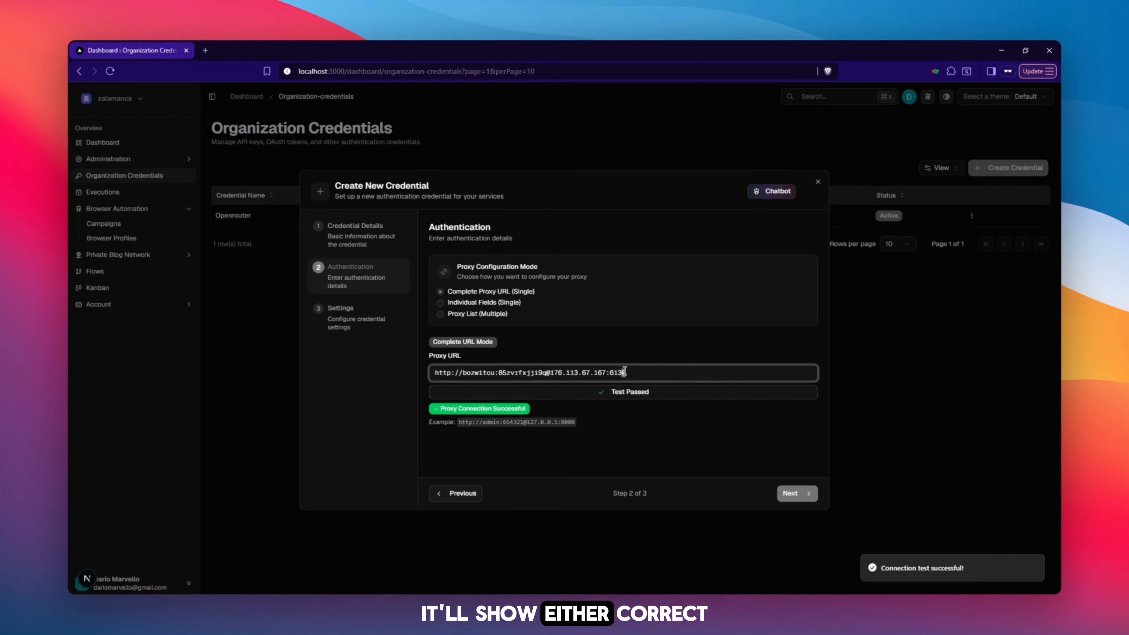
{"action": "left_click", "coordinate": [681, 398]}
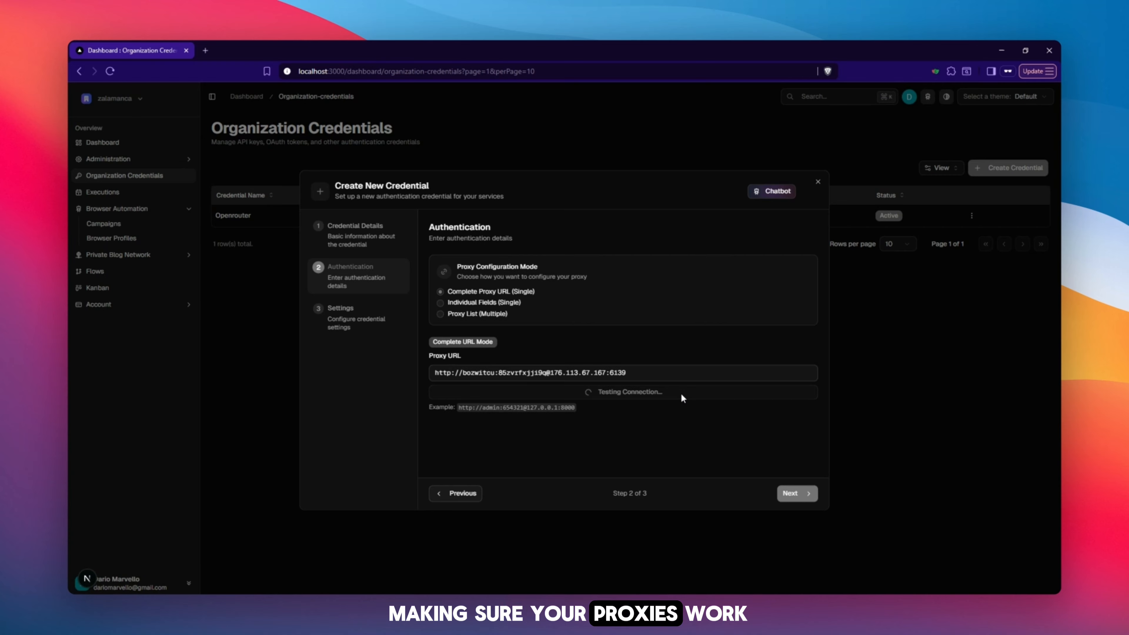
{"action": "left_click_drag", "start_coordinate": [587, 422], "coordinate": [449, 421]}
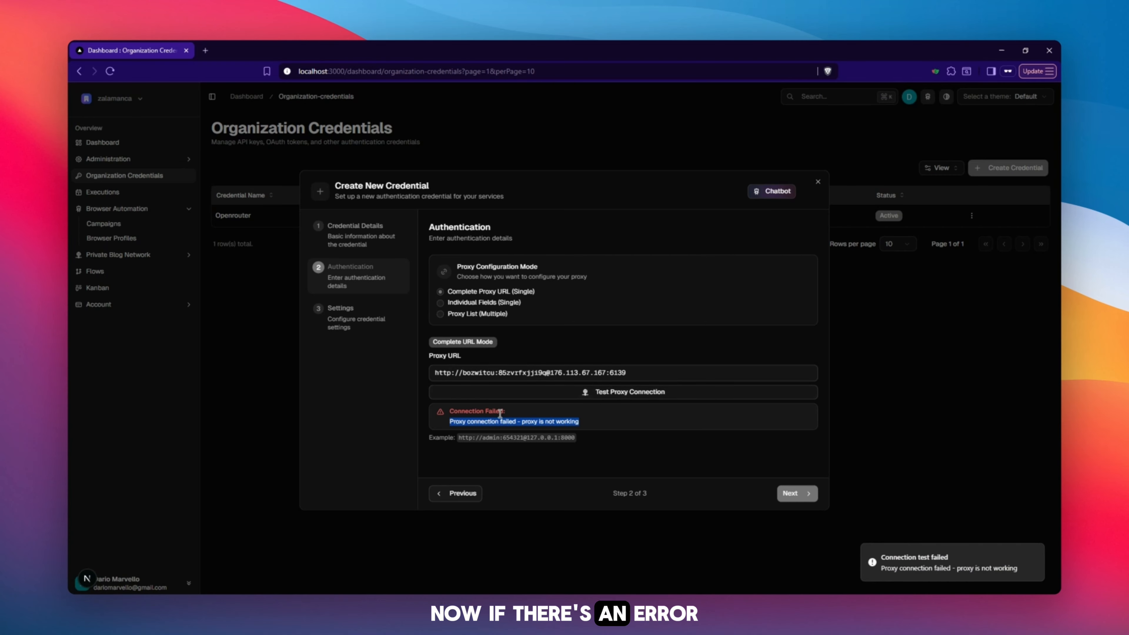
{"action": "left_click", "coordinate": [656, 443]}
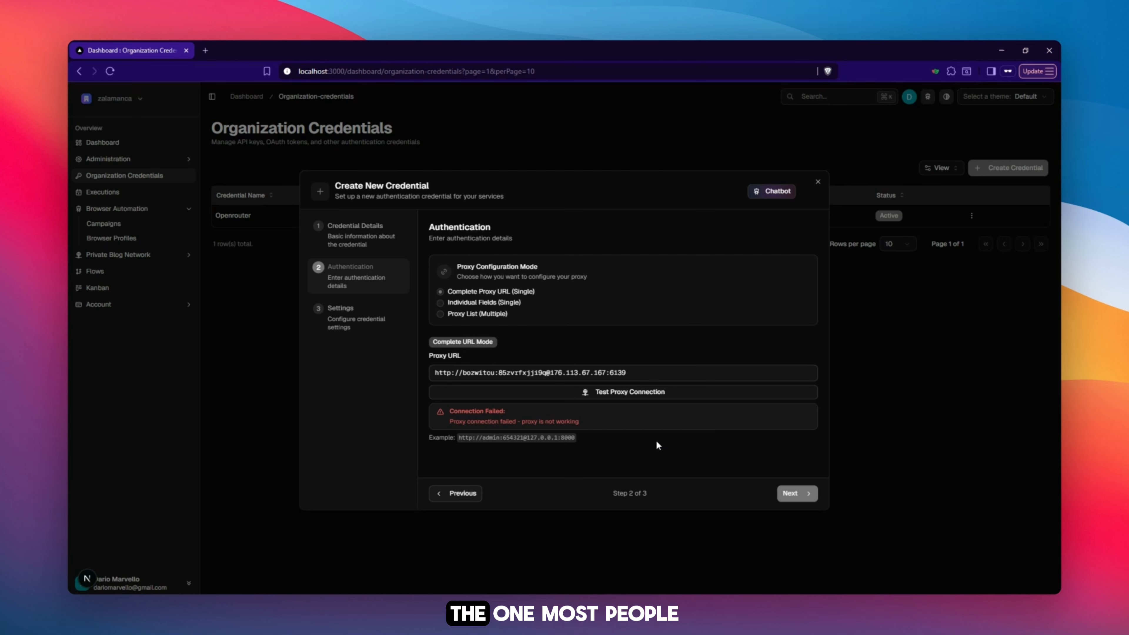
{"action": "left_click", "coordinate": [458, 317]}
Paste the three-proxy IP:PORT:USERNAME:PASSWORD list and create the 'List of proxies' credential
{"action": "left_click", "coordinate": [486, 376]}
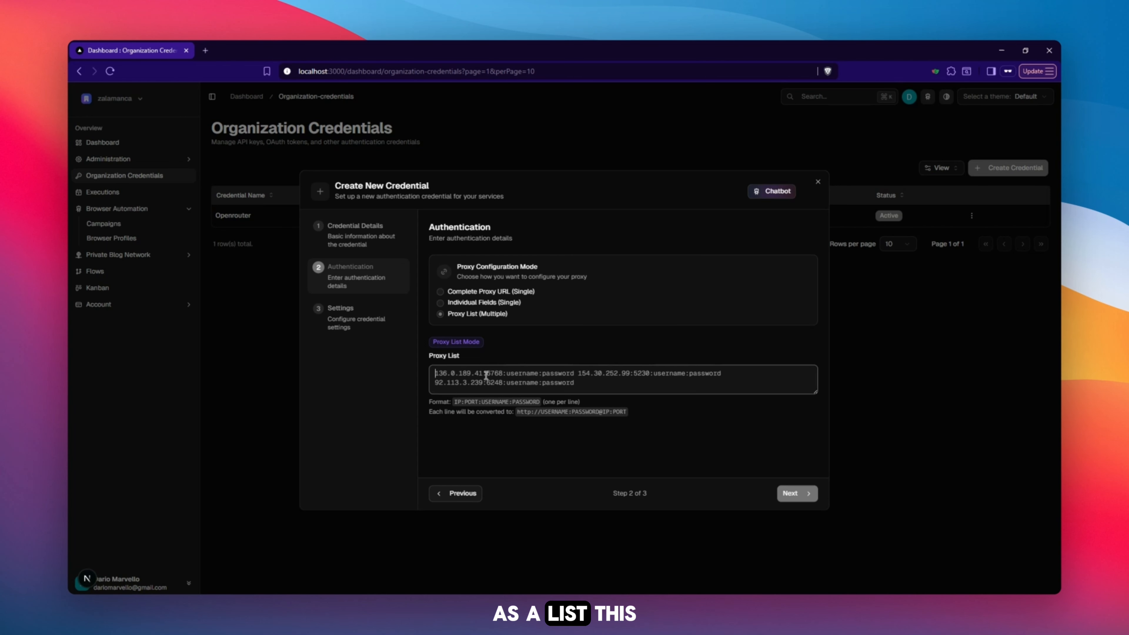
{"action": "key", "text": "alt+Tab"}
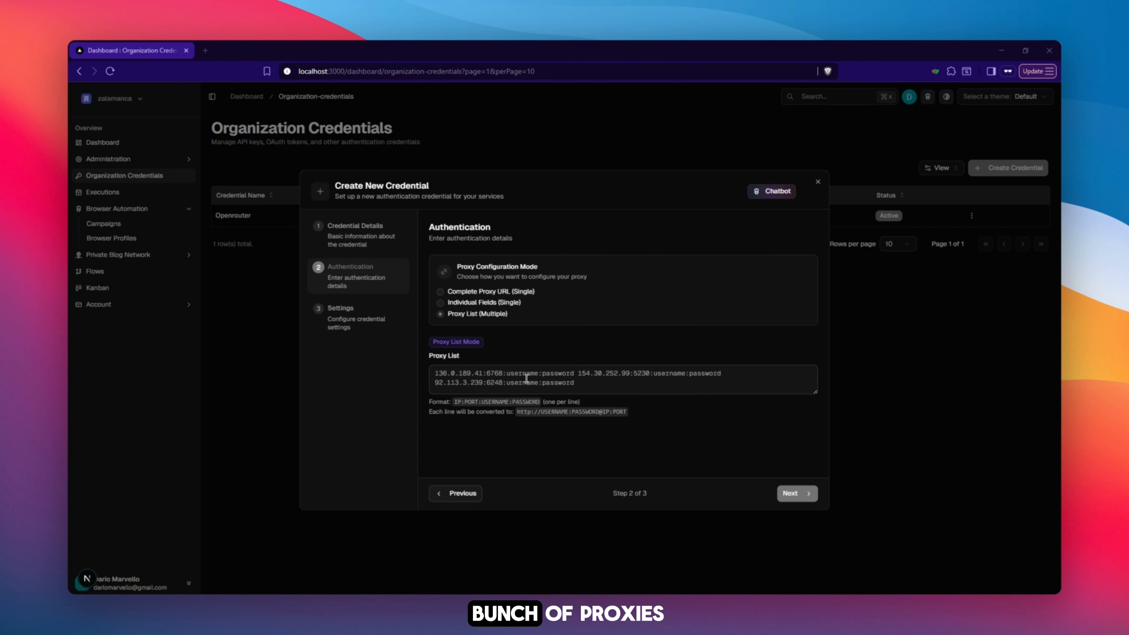
{"action": "key", "text": "alt+Tab"}
{"action": "key", "text": "ctrl+v"}
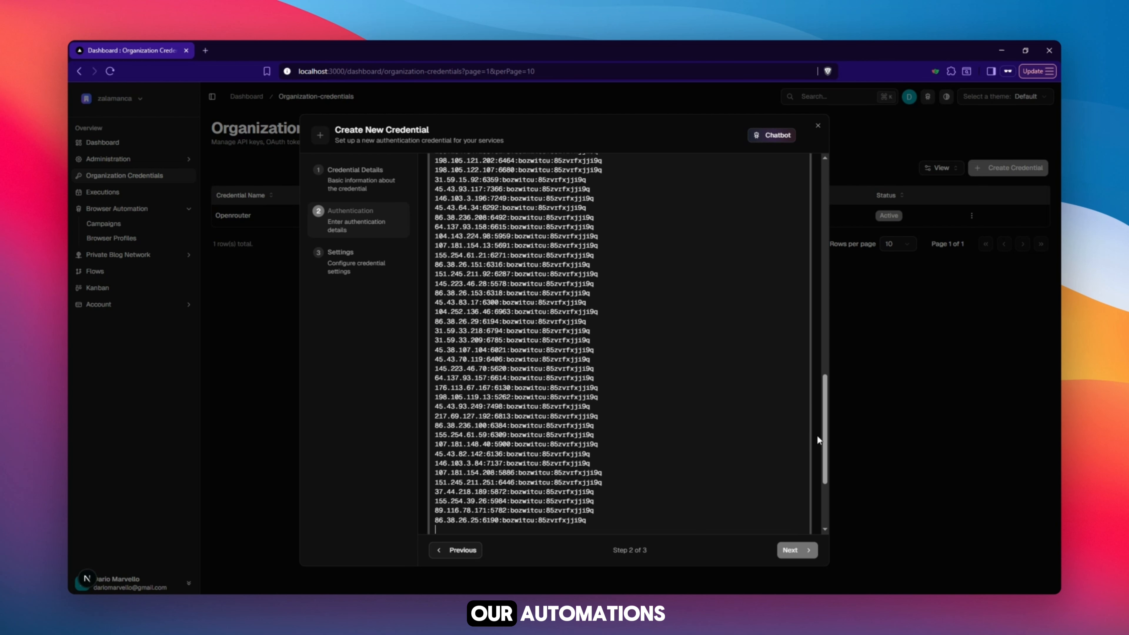
{"action": "left_click_drag", "start_coordinate": [825, 446], "coordinate": [806, 246]}
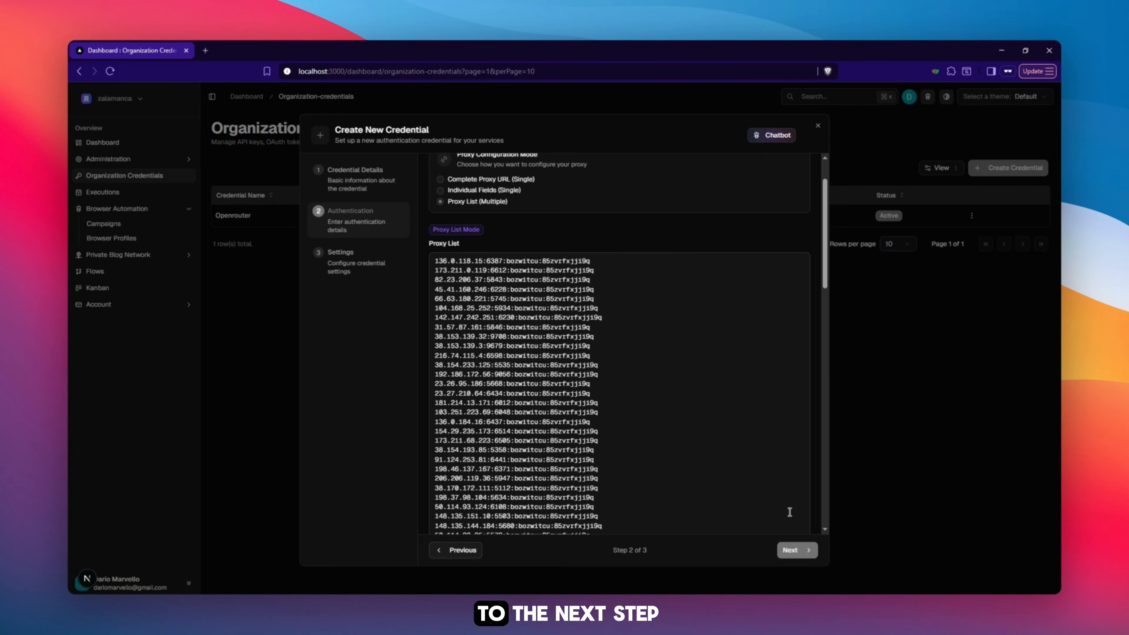
{"action": "left_click", "coordinate": [804, 550]}
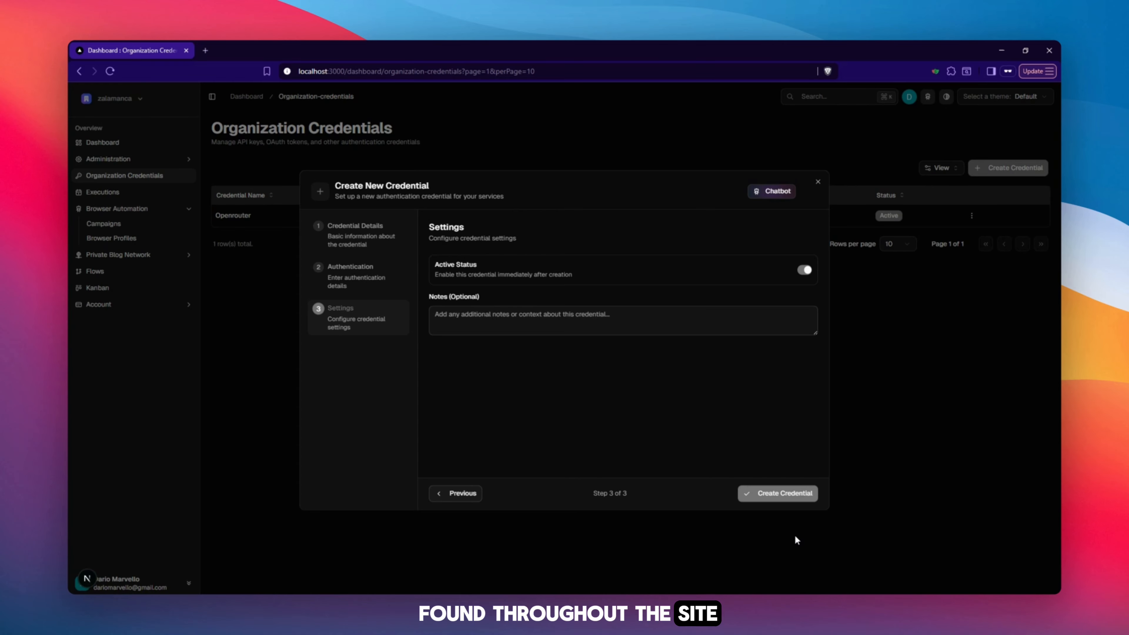
{"action": "left_click", "coordinate": [781, 493]}
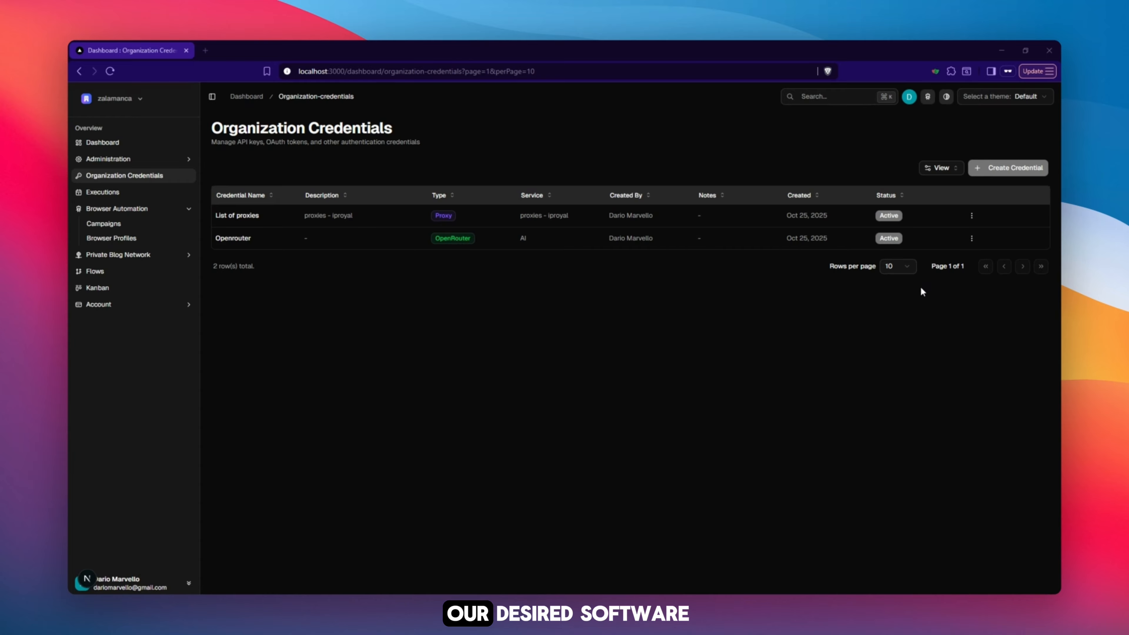
Start a new blank credential in the dashboard and switch over to the Nstbrowser app
{"action": "left_click", "coordinate": [1012, 171]}
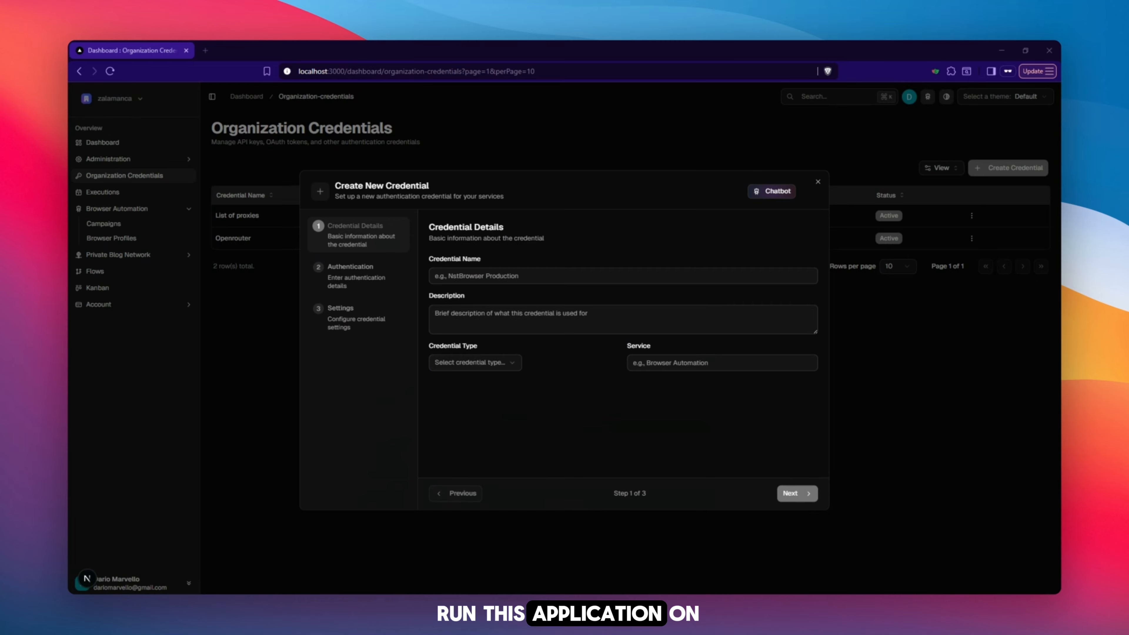
{"action": "key", "text": "alt+Tab"}
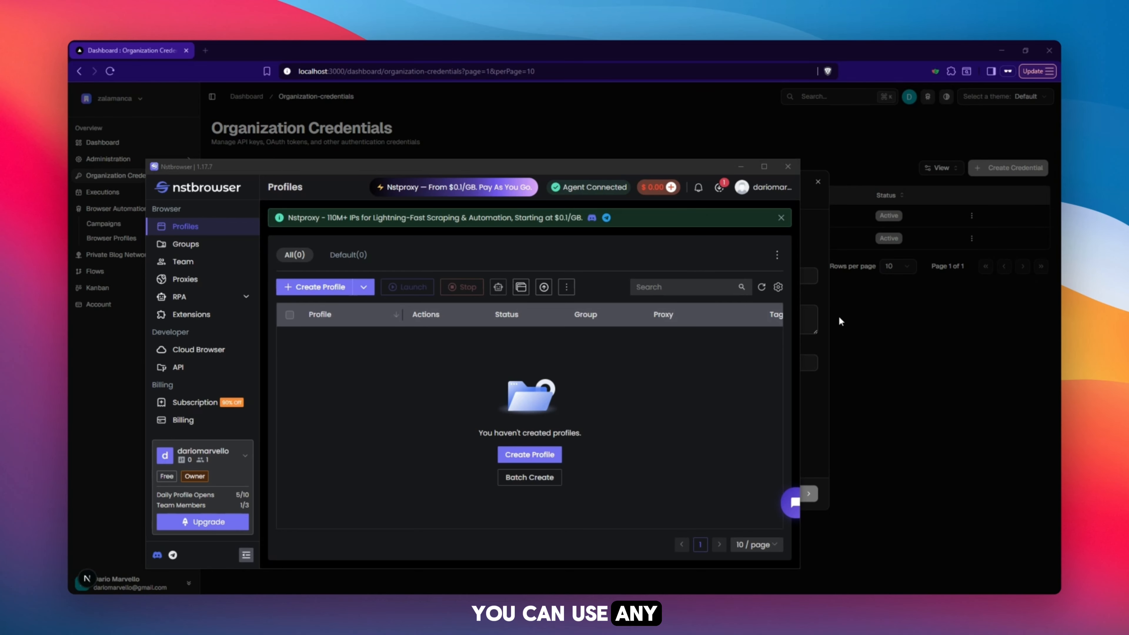
Bring the dashboard's blank Create New Credential form back in front of Nstbrowser
{"action": "left_click", "coordinate": [805, 255]}
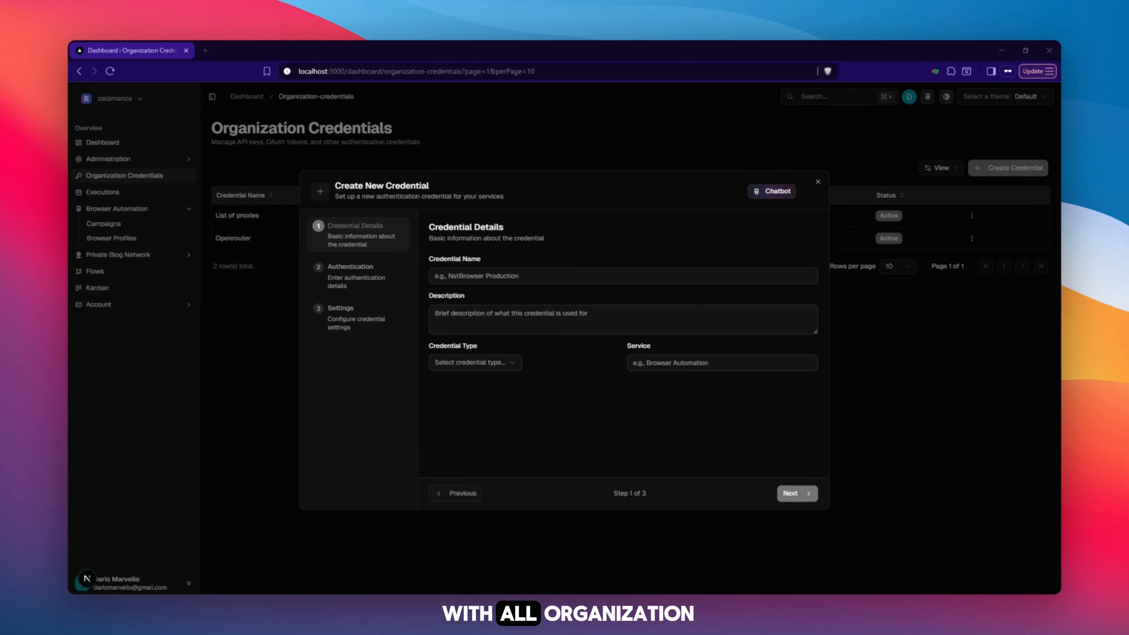
Name the credential 'Nstbrowser Connection 1', describe it 'This connection is on my VPS 1', service 'Browser Automations', type NstBrowser
{"action": "left_click", "coordinate": [564, 280]}
{"action": "type", "text": "Nstbrowser Connection 1"}
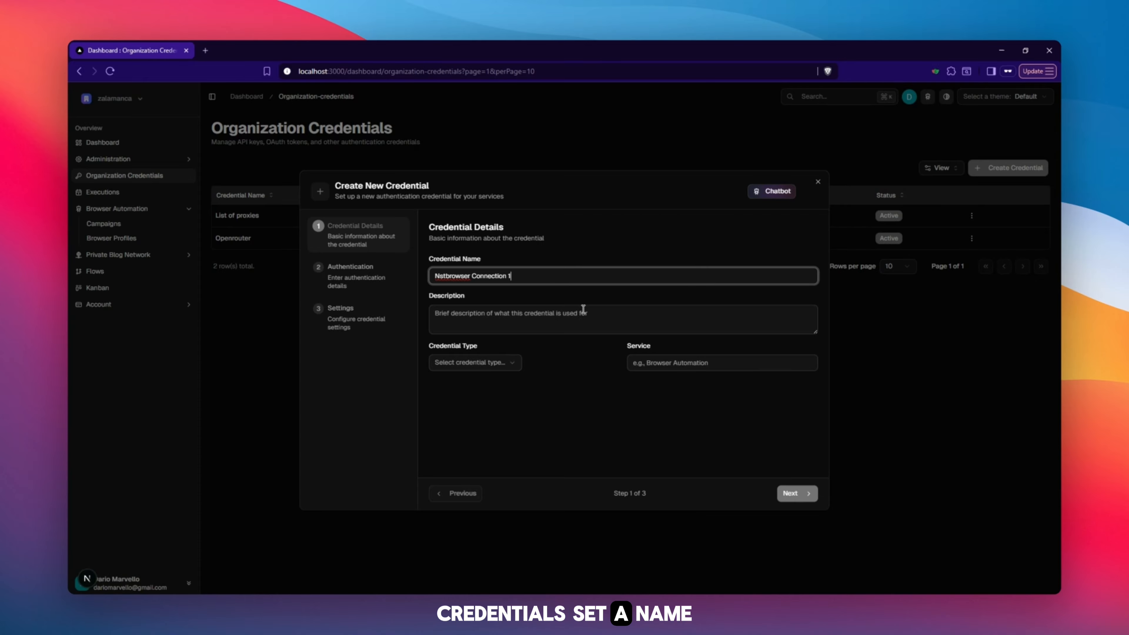
{"action": "left_click", "coordinate": [583, 312]}
{"action": "type", "text": "This connection is on my VPS 1"}
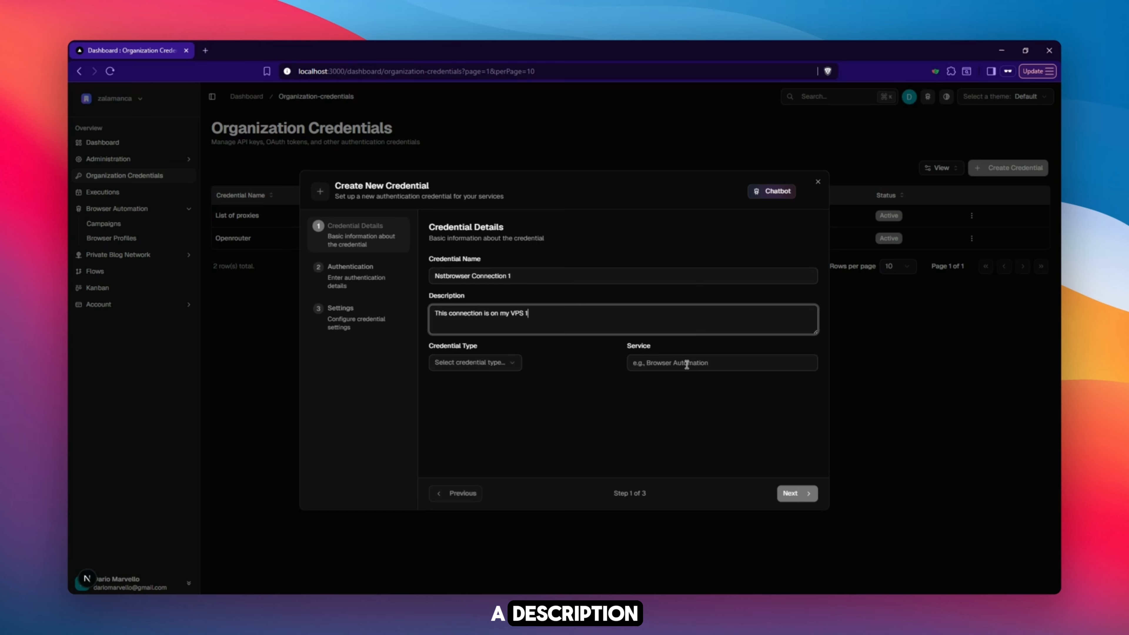
{"action": "left_click", "coordinate": [666, 363]}
{"action": "type", "text": "Browser Automations"}
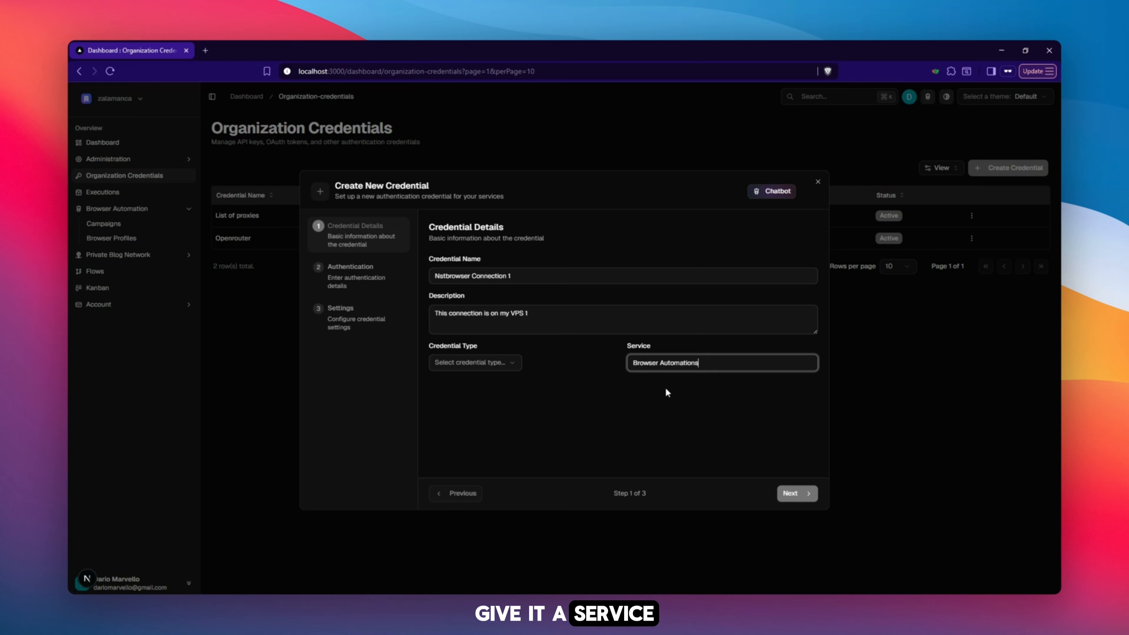
{"action": "left_click", "coordinate": [499, 363]}
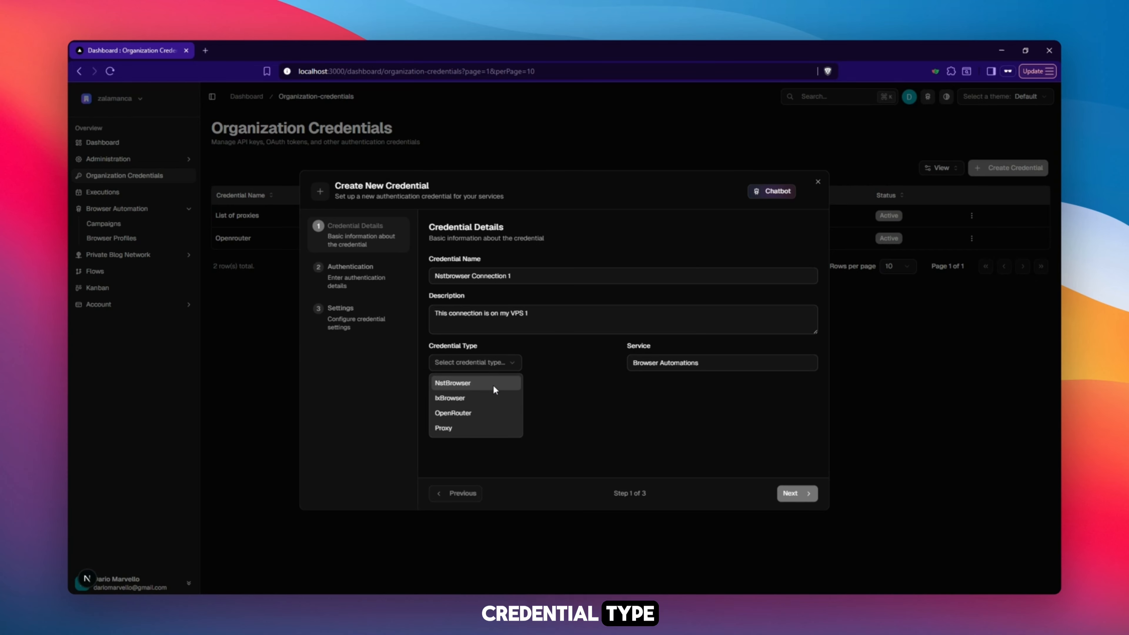
{"action": "left_click", "coordinate": [473, 385]}
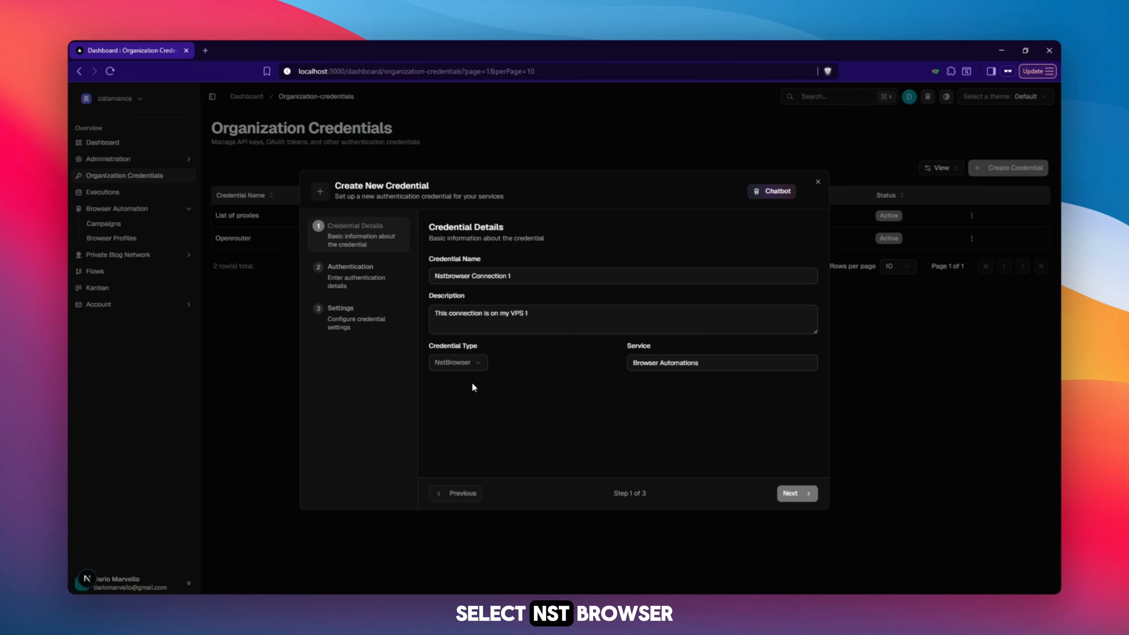
On the Authentication step, paste the trycloudflare.com tunnel URL as the NstBrowser Host
{"action": "left_click", "coordinate": [784, 488]}
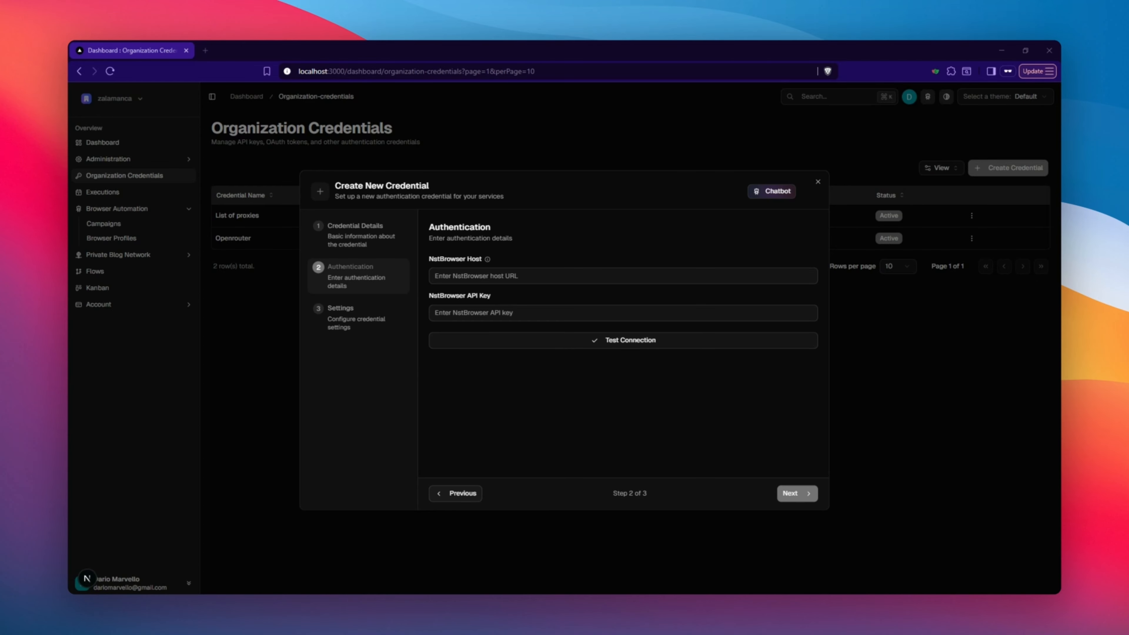
{"action": "left_click", "coordinate": [553, 282]}
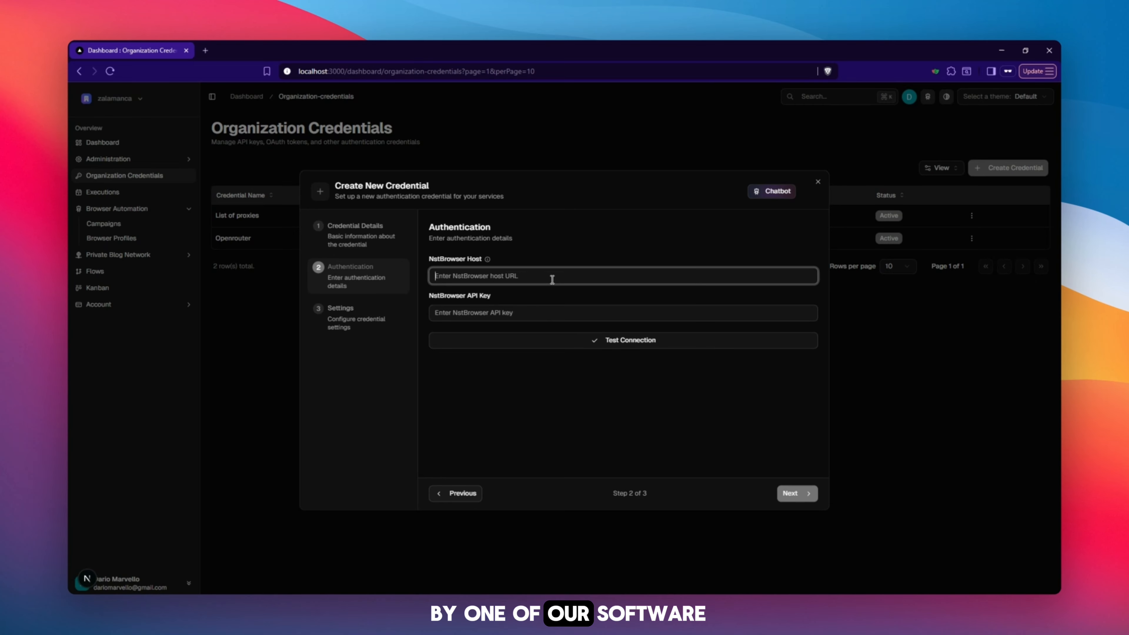
{"action": "type", "text": "https://goal-removing-isp-sql.trycloudflare.com"}
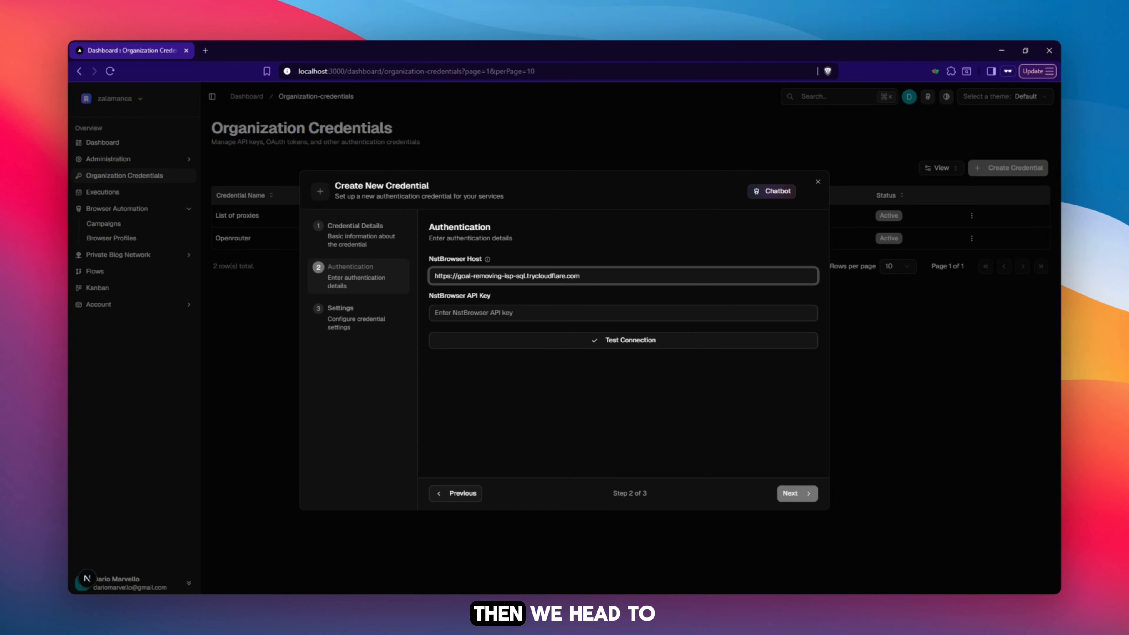
Reset the Nstbrowser API key and paste the new key into the credential's NstBrowser API Key field
{"action": "key", "text": "alt+Tab"}
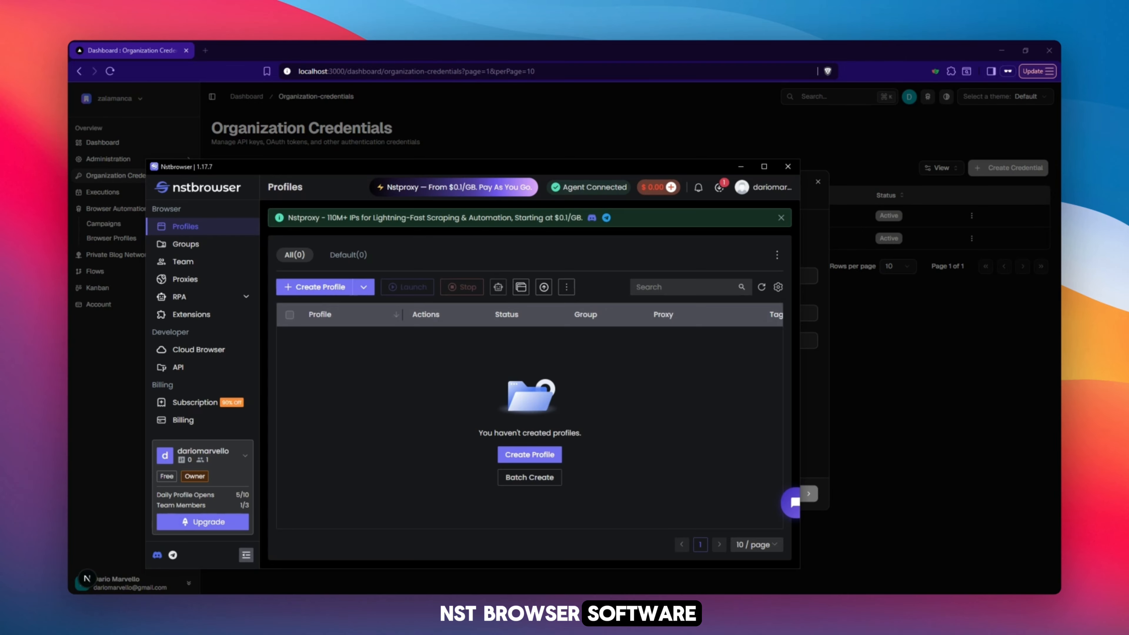
{"action": "left_click", "coordinate": [198, 371]}
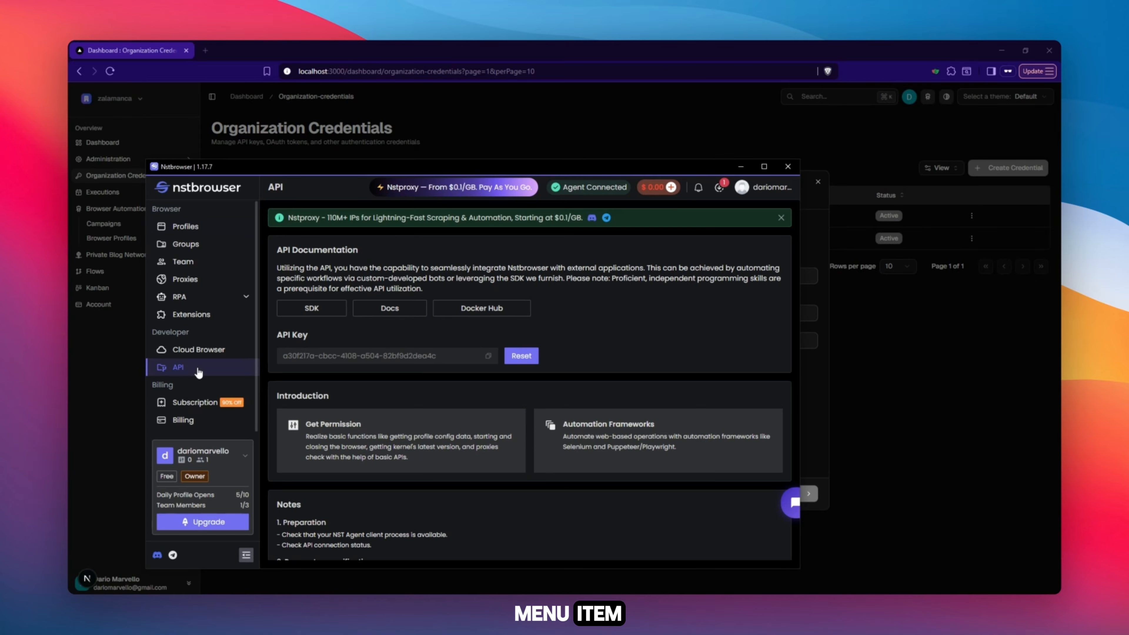
{"action": "left_click", "coordinate": [521, 356]}
{"action": "left_click", "coordinate": [563, 395]}
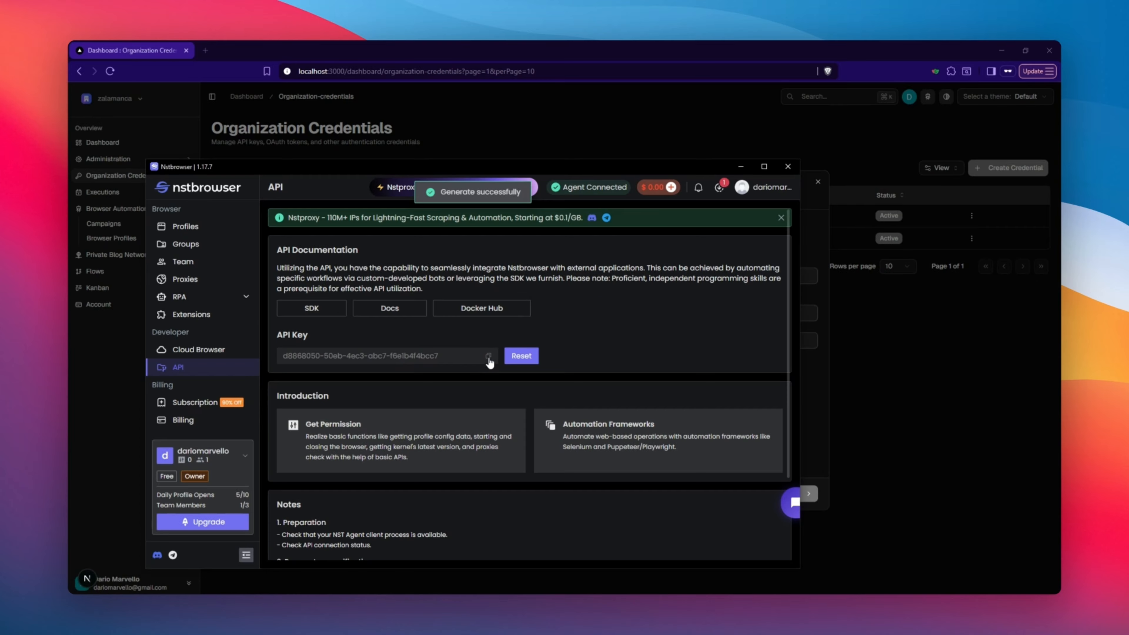
{"action": "left_click", "coordinate": [488, 357]}
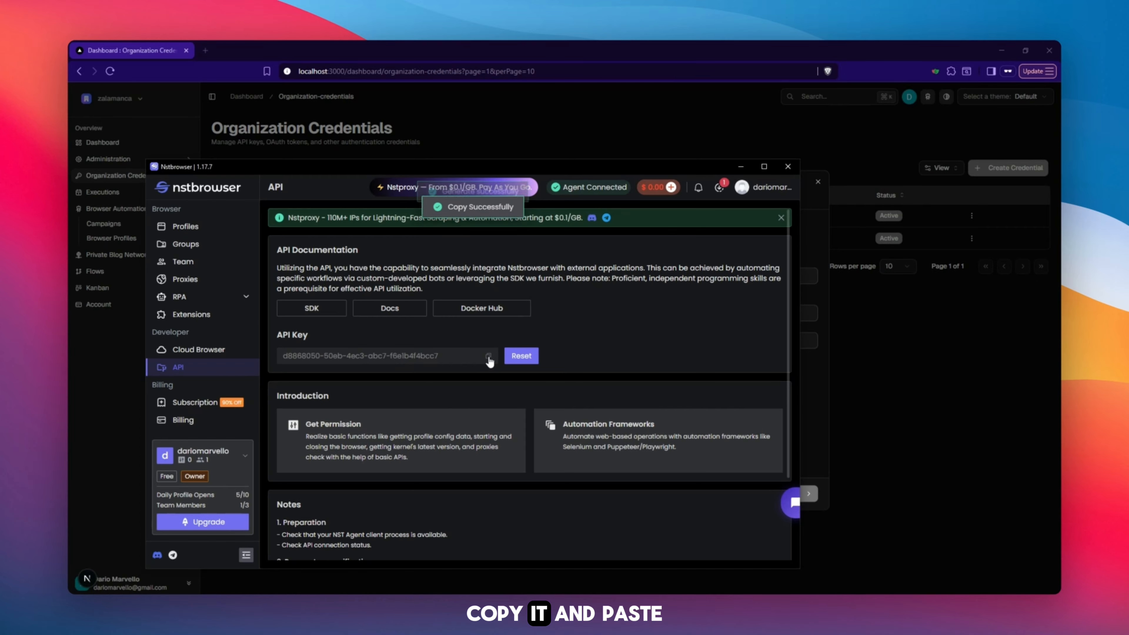
{"action": "left_click", "coordinate": [740, 168]}
{"action": "left_click", "coordinate": [590, 313]}
{"action": "key", "text": "ctrl+v"}
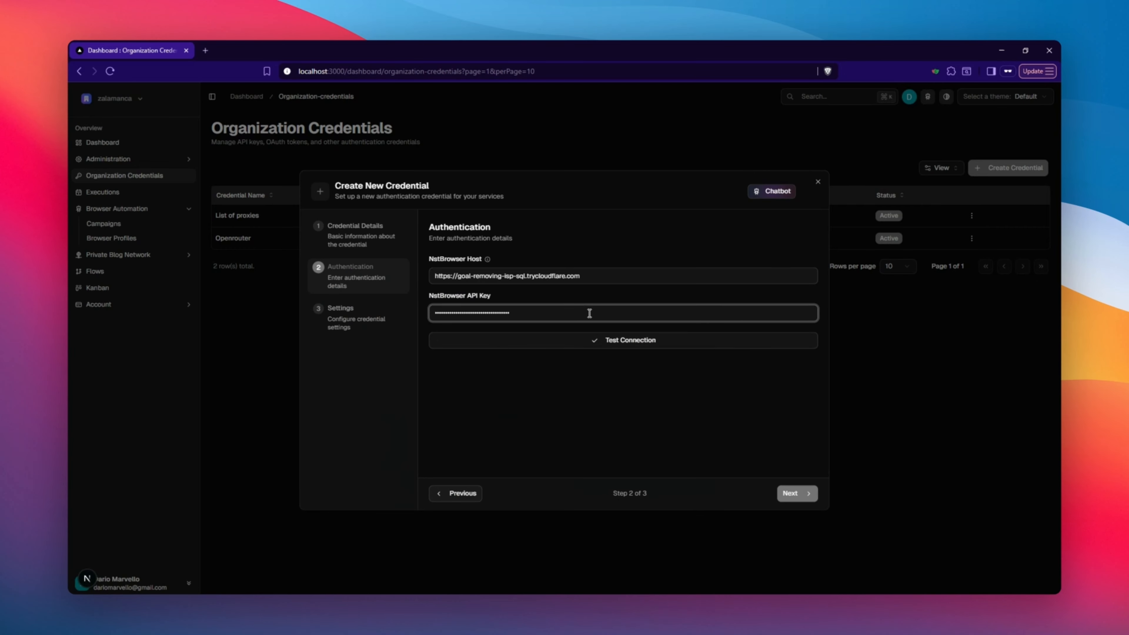
Test the NstBrowser connection, then finish and create the Nstbrowser Connection 1 credential
{"action": "left_click", "coordinate": [611, 341]}
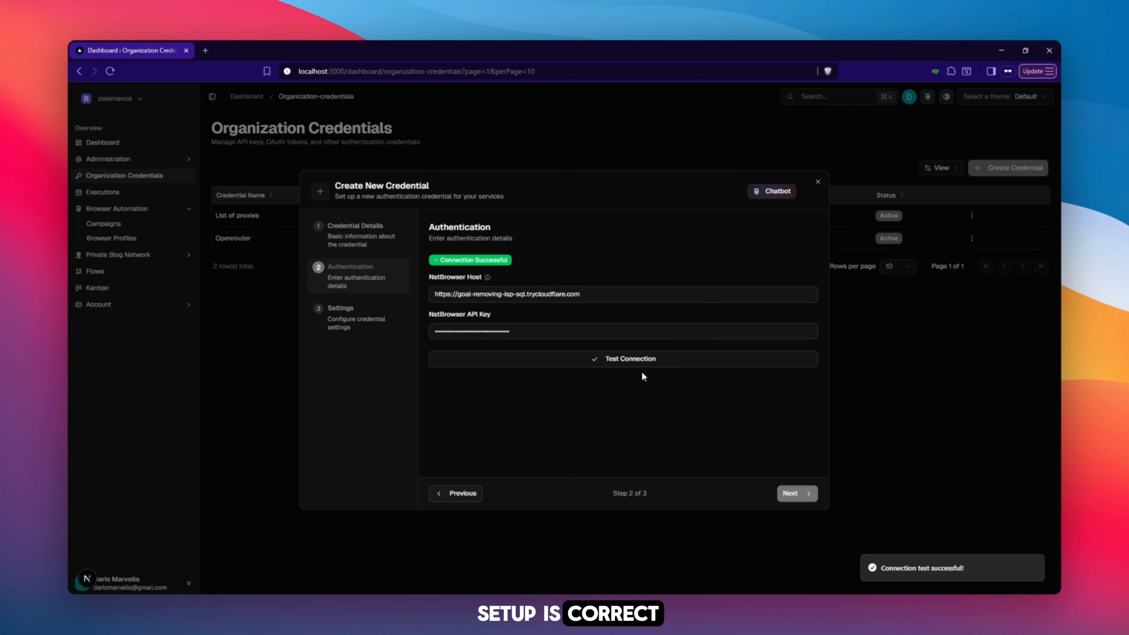
{"action": "left_click", "coordinate": [810, 495]}
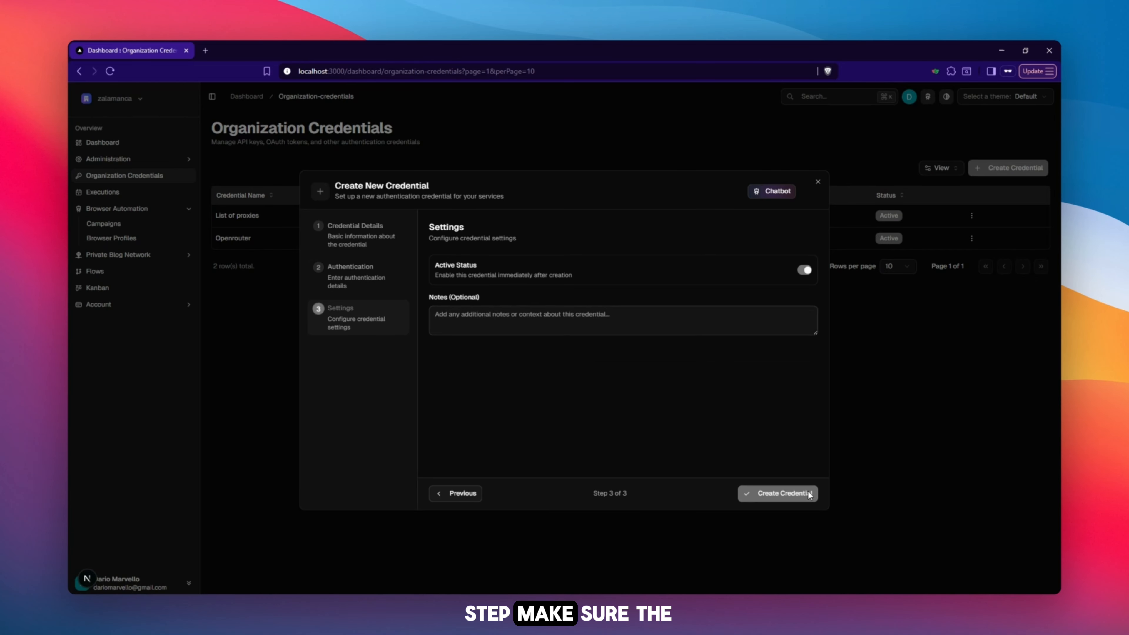
{"action": "left_click", "coordinate": [790, 494]}
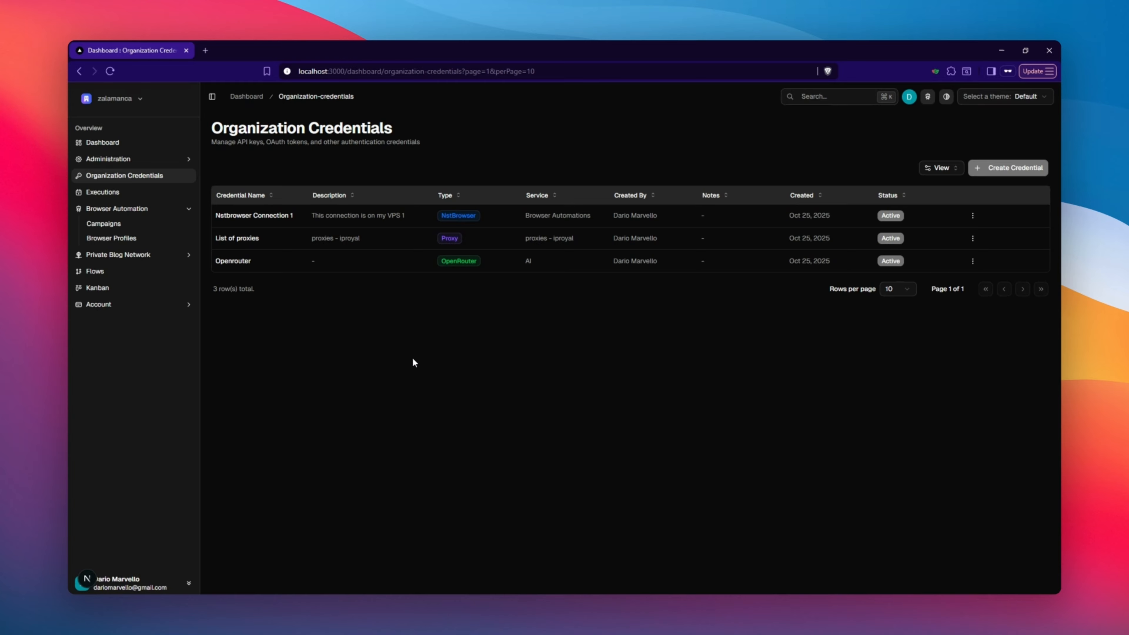
On Browser Profiles, confirm Nstbrowser Connection 1 is listed and open the Create Profiles wizard
{"action": "left_click", "coordinate": [149, 245]}
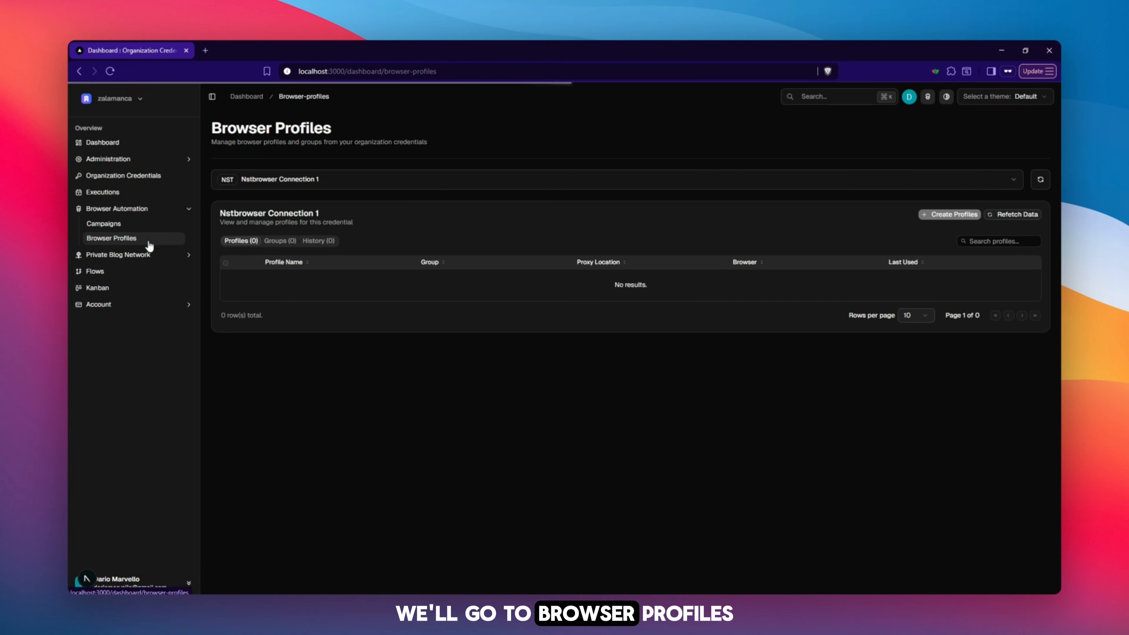
{"action": "left_click", "coordinate": [524, 185]}
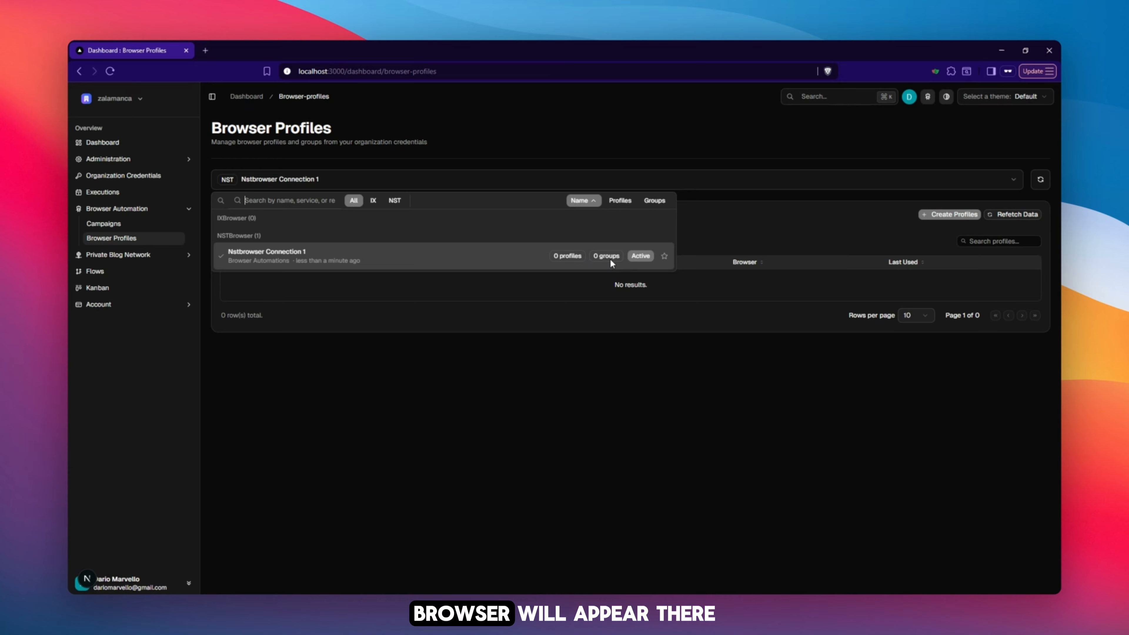
{"action": "left_click", "coordinate": [588, 375]}
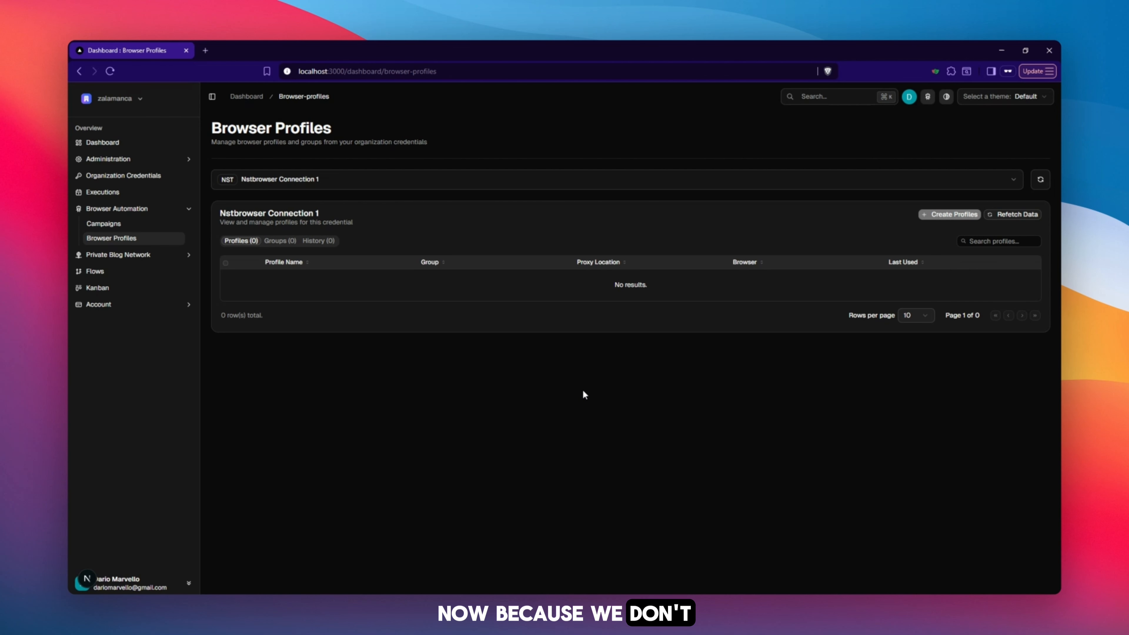
{"action": "left_click", "coordinate": [947, 216]}
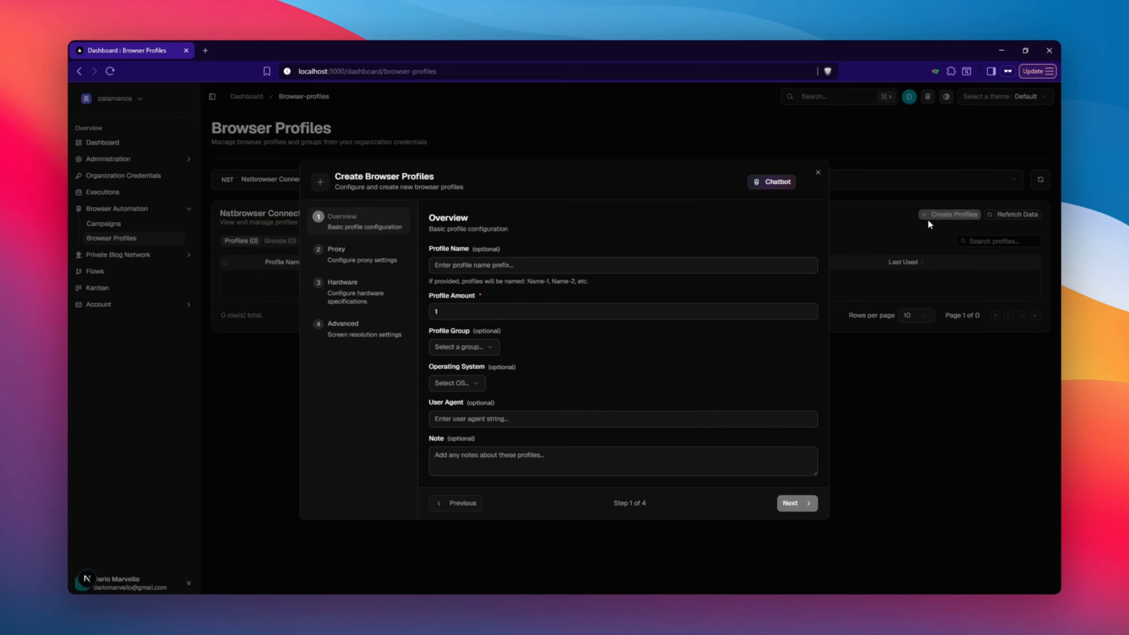
Set profile name prefix 'Testing', profile amount 5 and operating system macOS, then continue to Proxy
{"action": "left_click", "coordinate": [695, 265]}
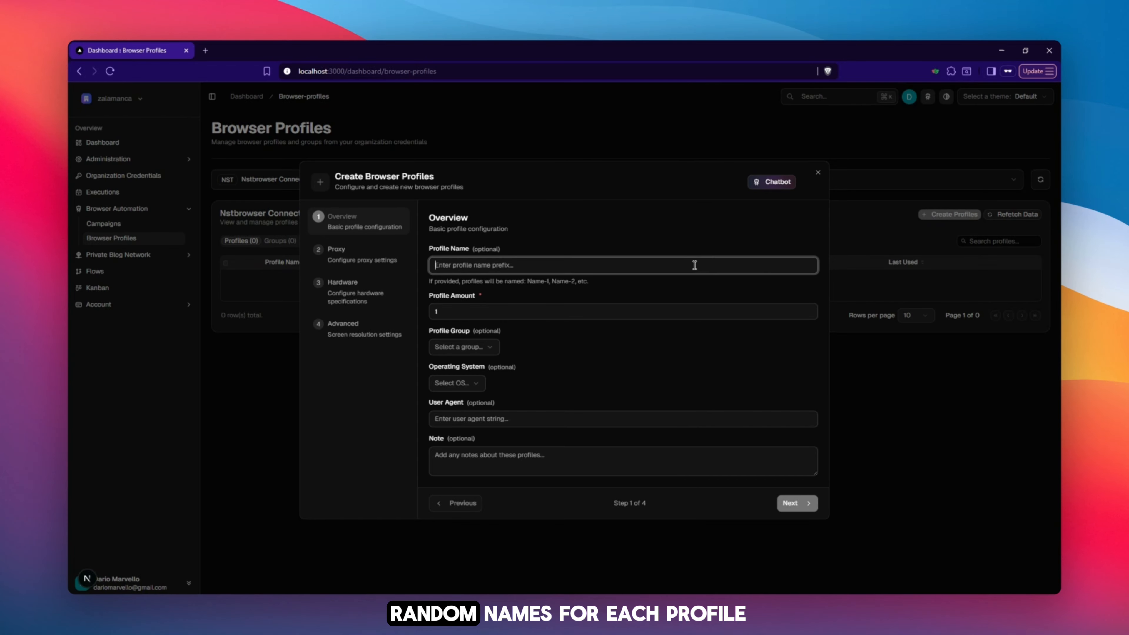
{"action": "type", "text": "Testing"}
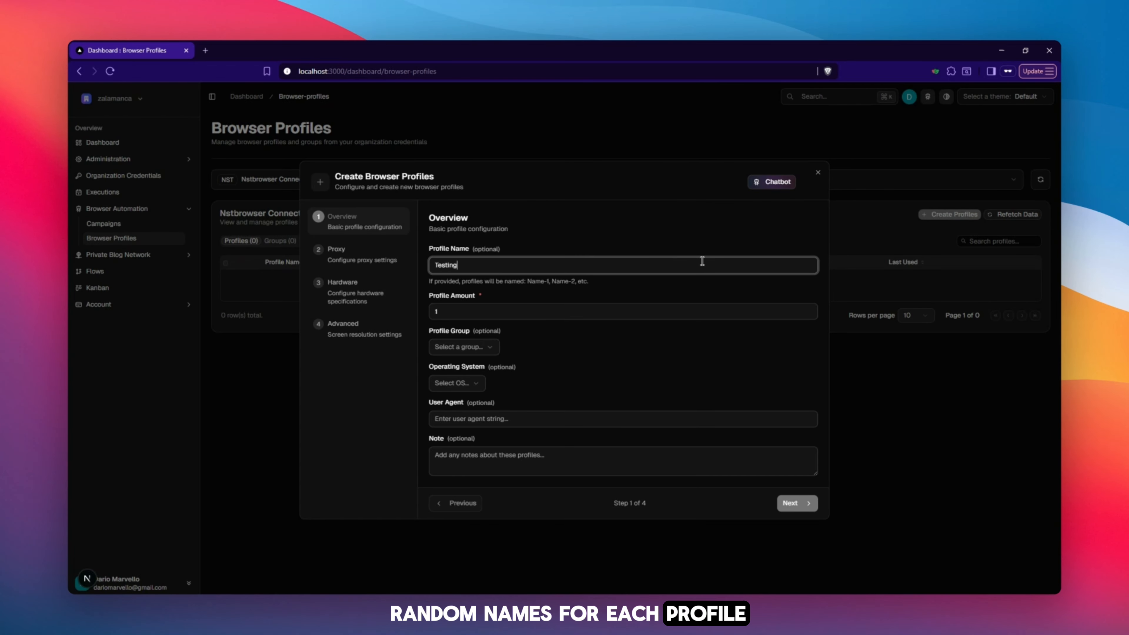
{"action": "key", "text": "Tab"}
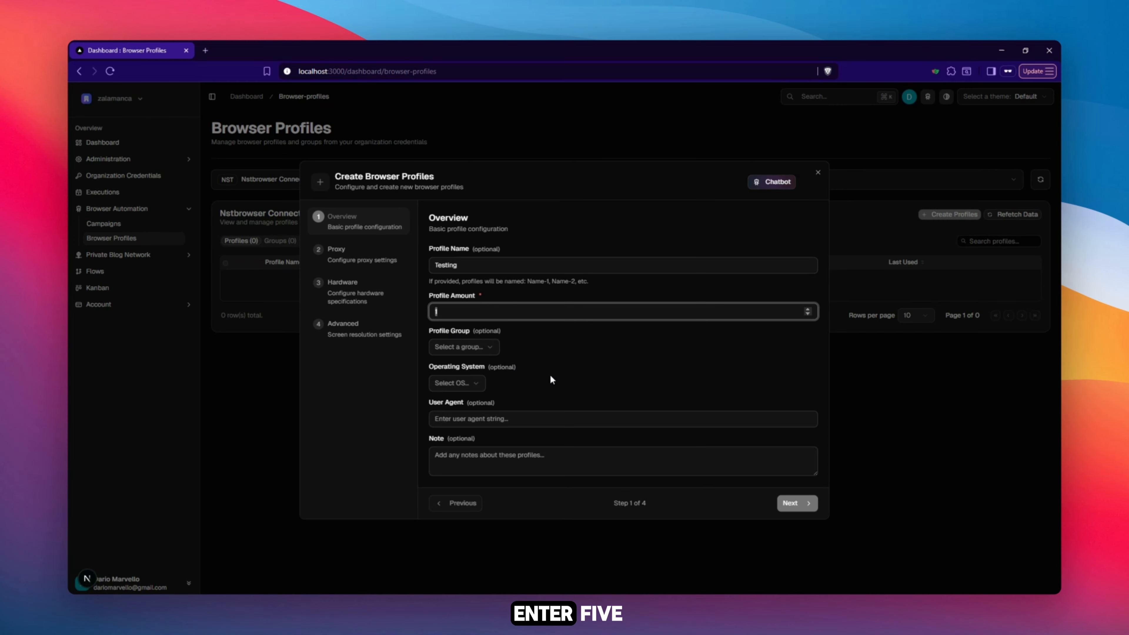
{"action": "type", "text": "5"}
{"action": "left_click", "coordinate": [567, 366]}
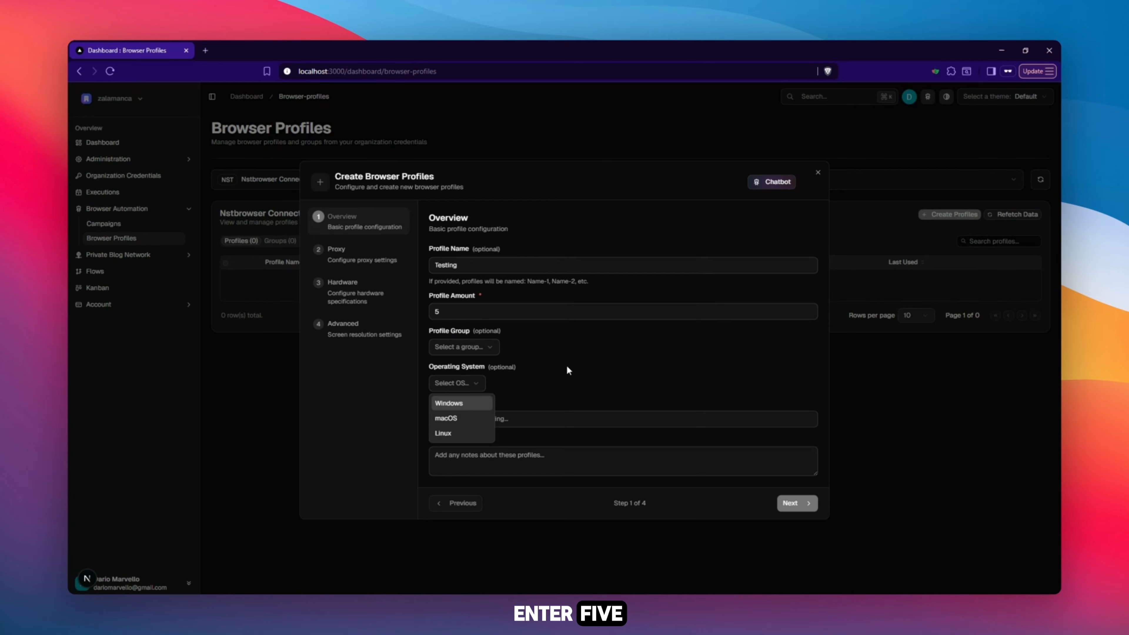
{"action": "left_click", "coordinate": [476, 344]}
{"action": "left_click", "coordinate": [476, 344]}
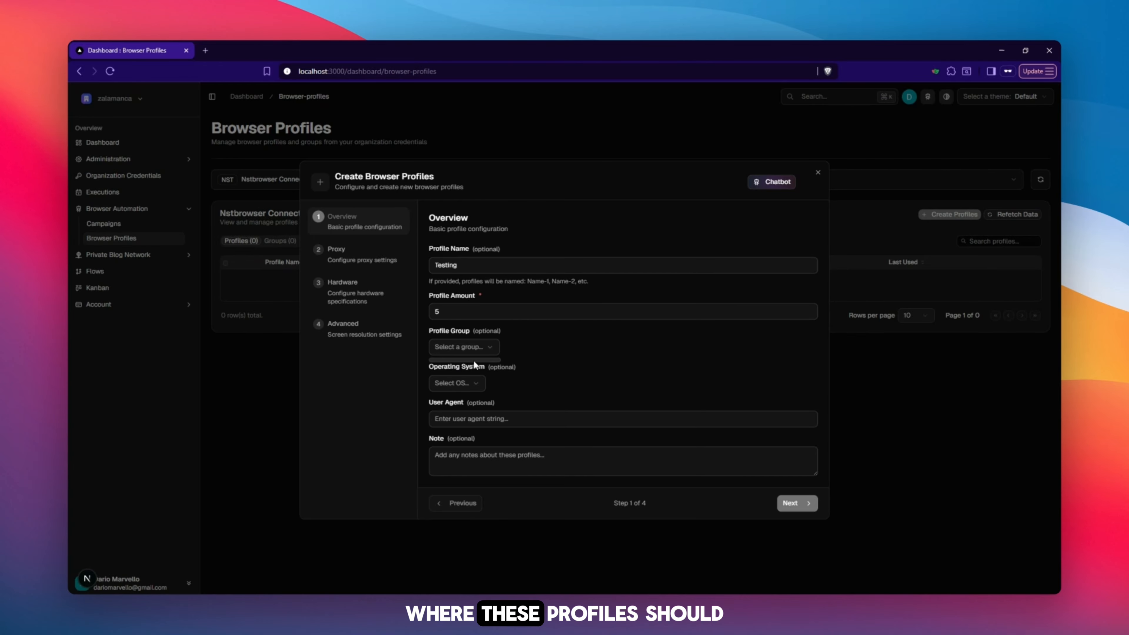
{"action": "left_click", "coordinate": [456, 383]}
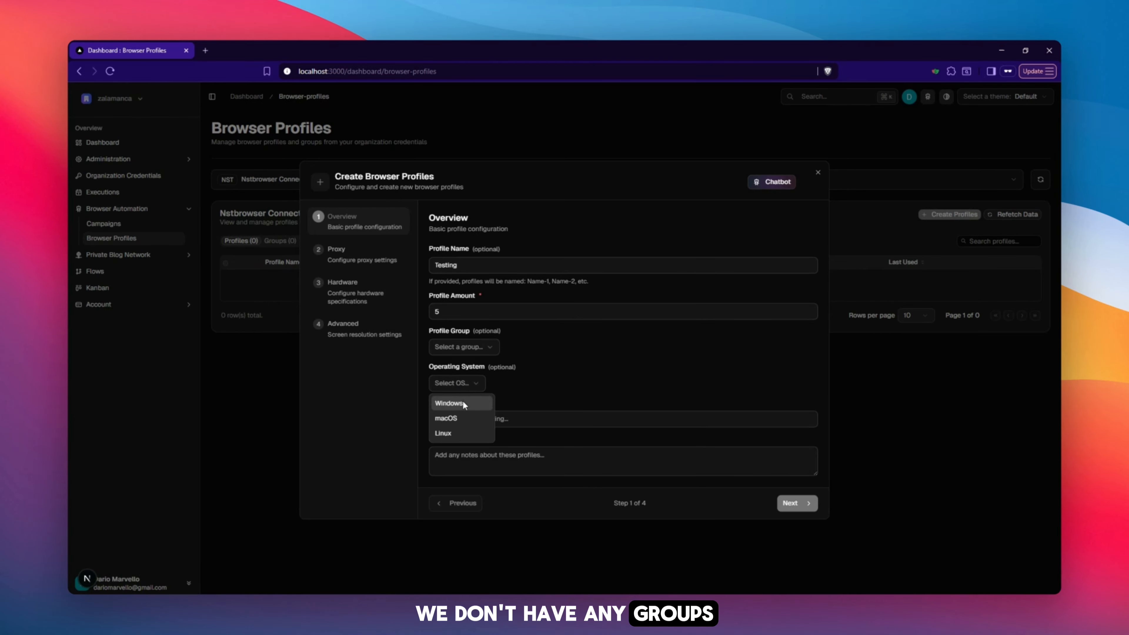
{"action": "left_click", "coordinate": [461, 419]}
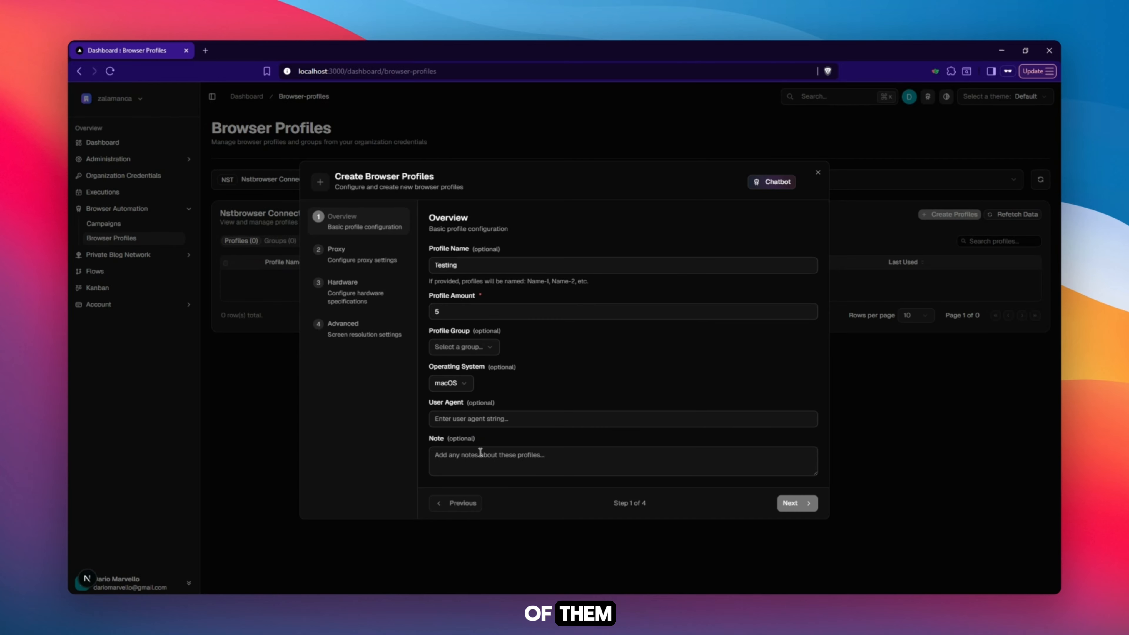
{"action": "left_click", "coordinate": [810, 503]}
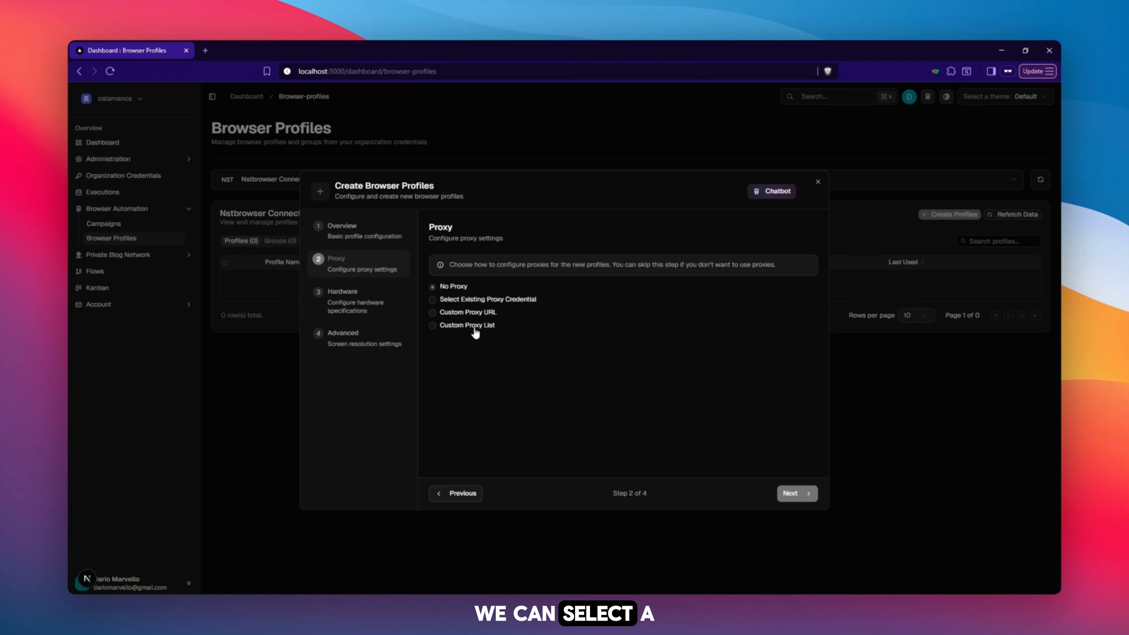
Assign the existing 'List of proxies' proxy credential to the profiles and advance to Hardware
{"action": "left_click", "coordinate": [470, 313]}
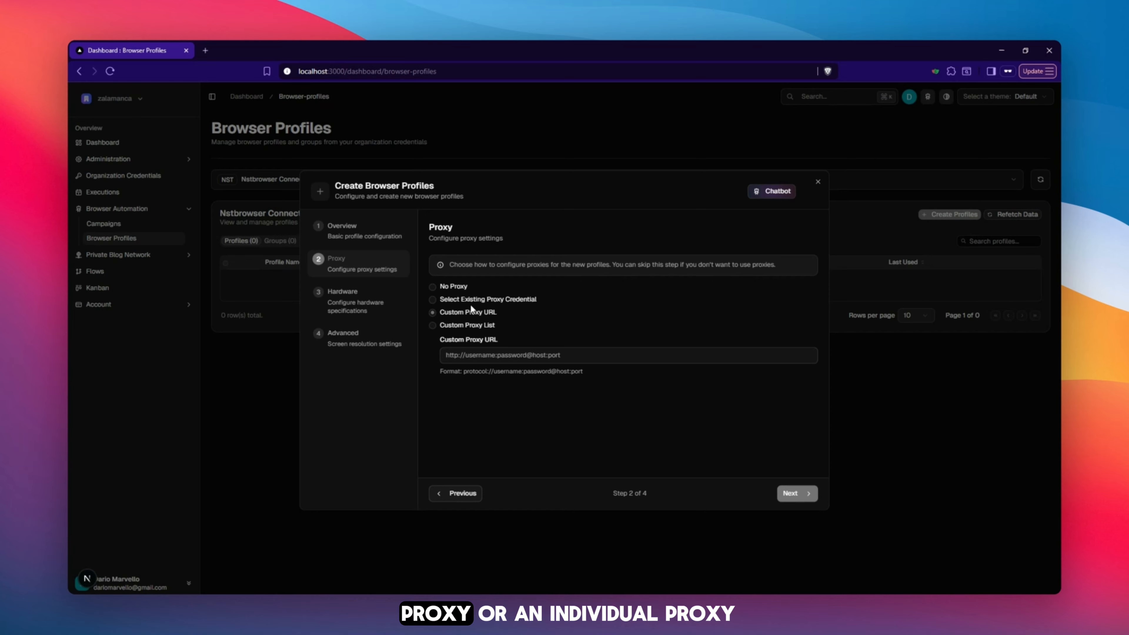
{"action": "left_click", "coordinate": [469, 327]}
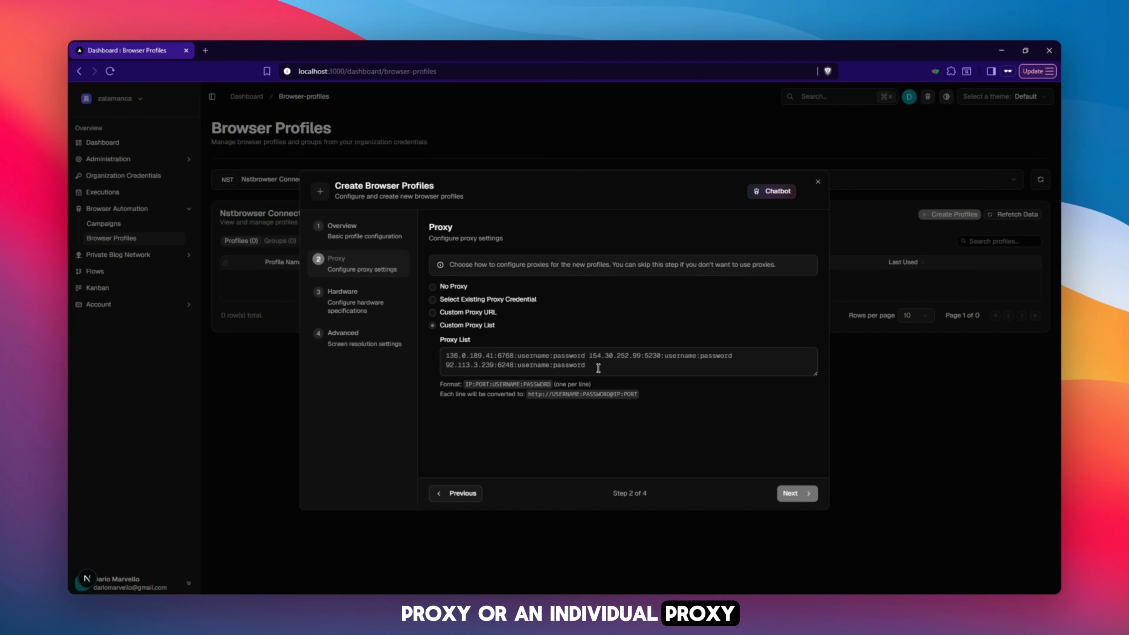
{"action": "left_click", "coordinate": [497, 302]}
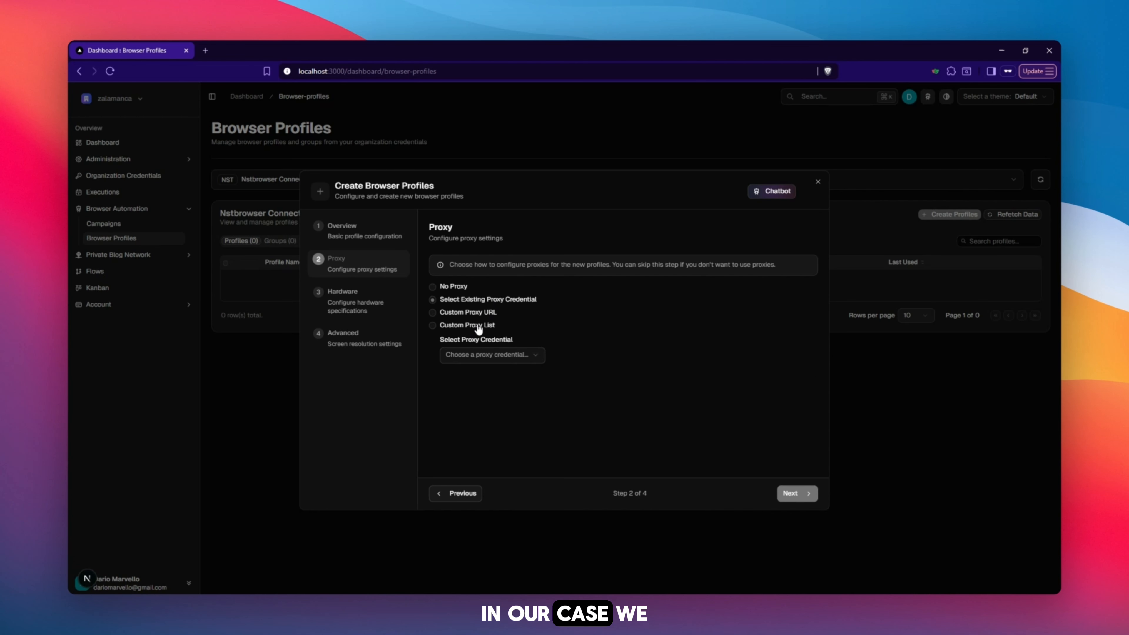
{"action": "left_click", "coordinate": [507, 359]}
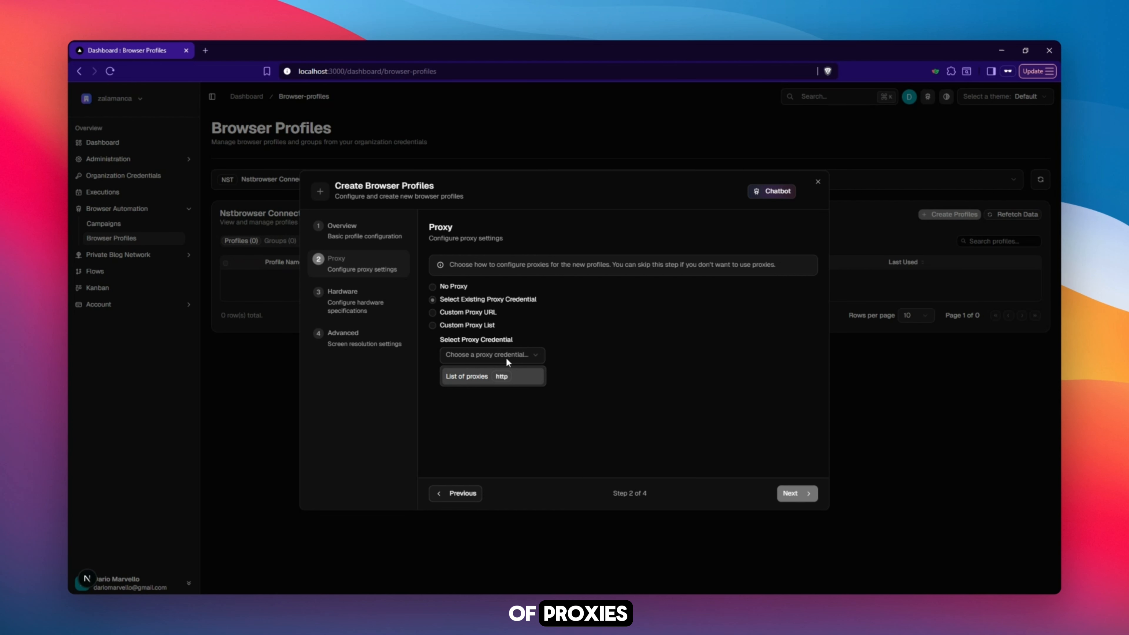
{"action": "left_click", "coordinate": [487, 379]}
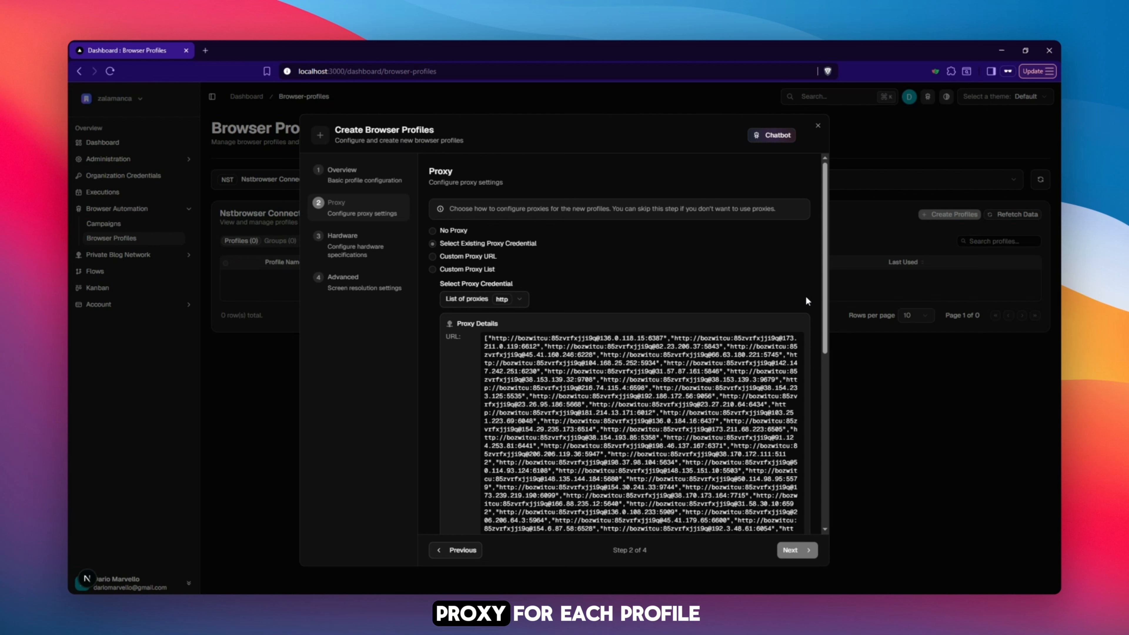
{"action": "left_click", "coordinate": [802, 549]}
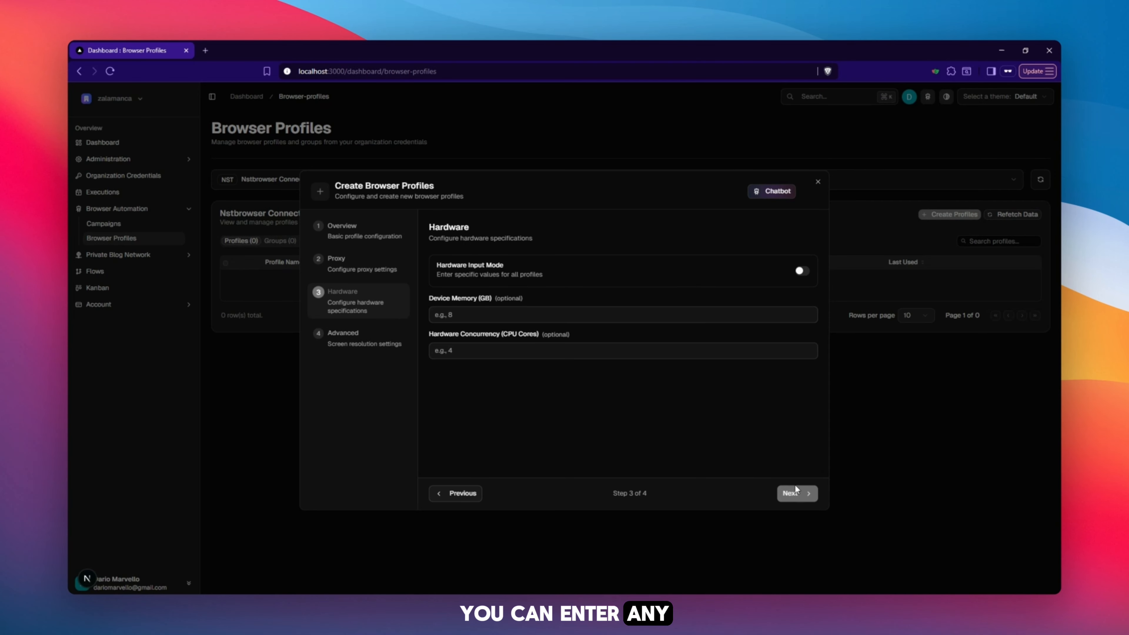
Leave Hardware Input Mode off so hardware uses single random values, and continue
{"action": "left_click", "coordinate": [803, 271]}
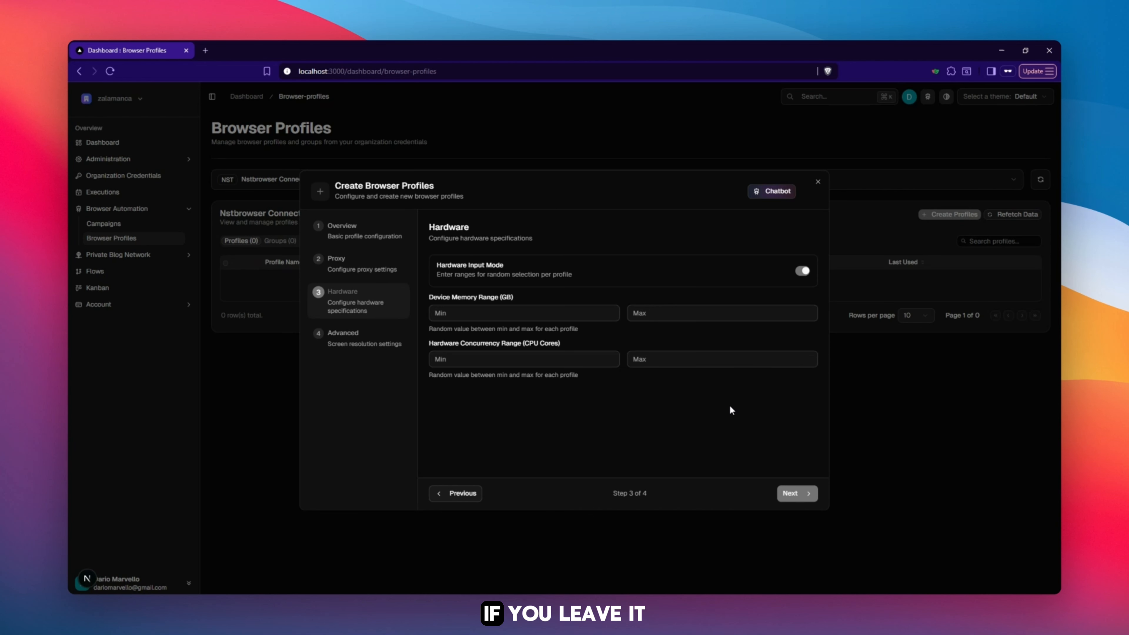
{"action": "left_click", "coordinate": [801, 272]}
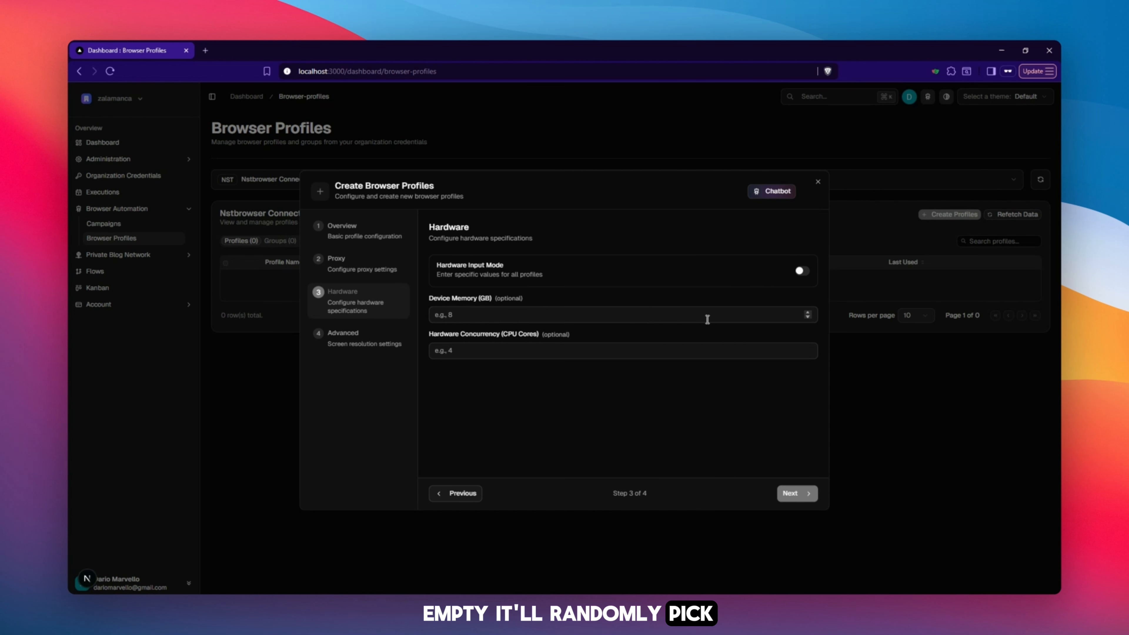
{"action": "left_click", "coordinate": [795, 493]}
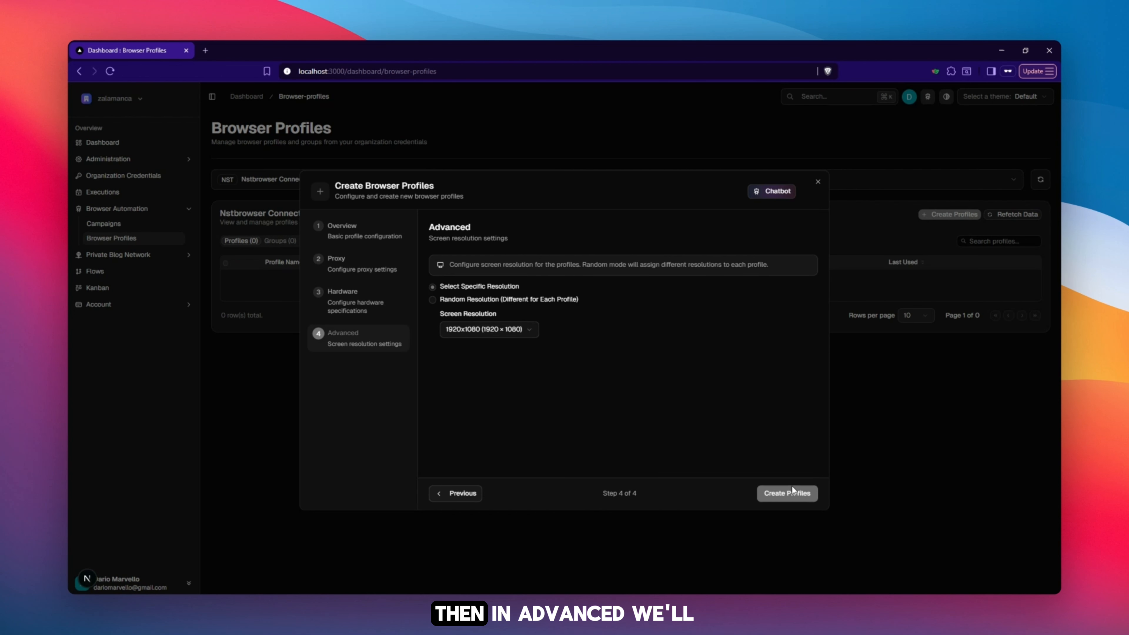
Keep a specific 1920x1080 screen resolution rather than a random one per profile
{"action": "left_click", "coordinate": [514, 333]}
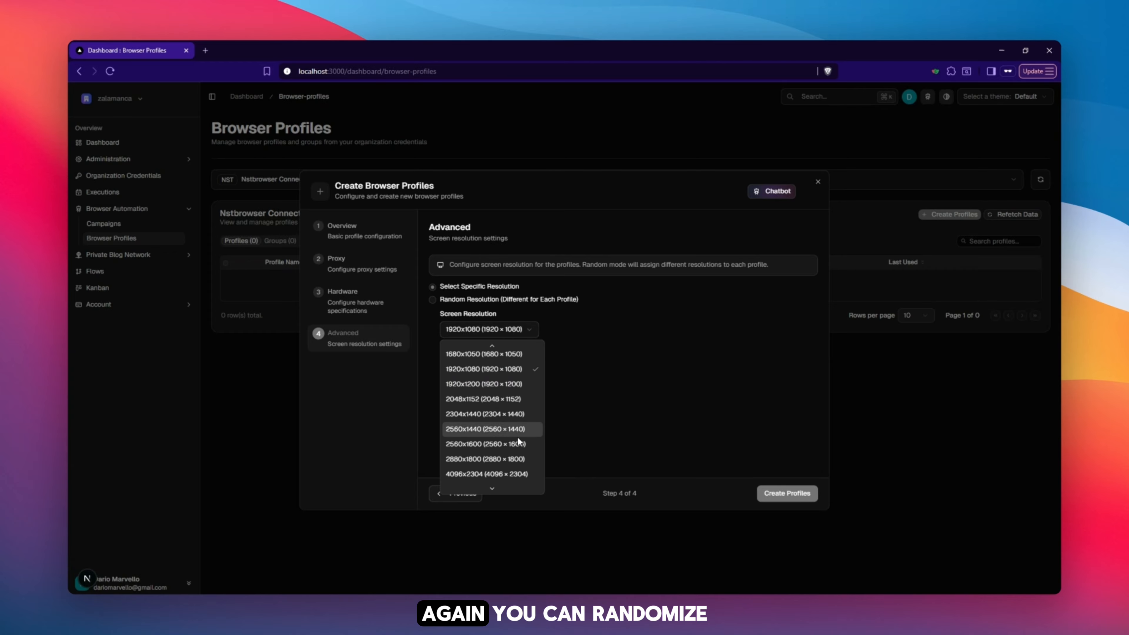
{"action": "scroll", "coordinate": [521, 439], "scroll_direction": "down", "scroll_amount": 1}
{"action": "scroll", "coordinate": [522, 438], "scroll_direction": "up", "scroll_amount": 5}
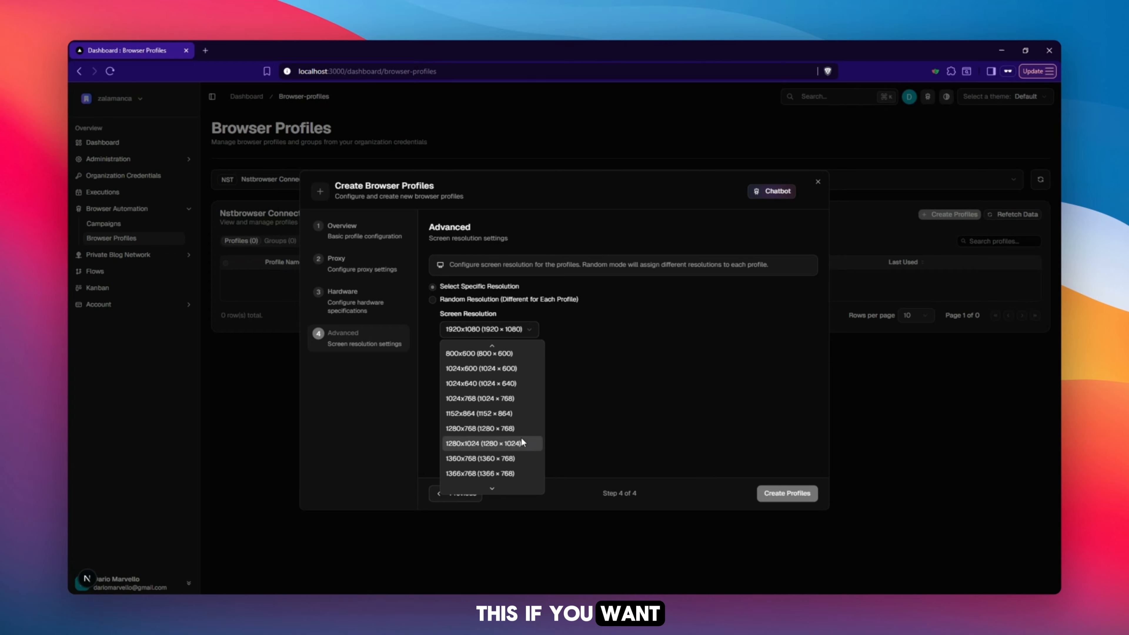
{"action": "left_click", "coordinate": [574, 382]}
{"action": "left_click", "coordinate": [430, 301]}
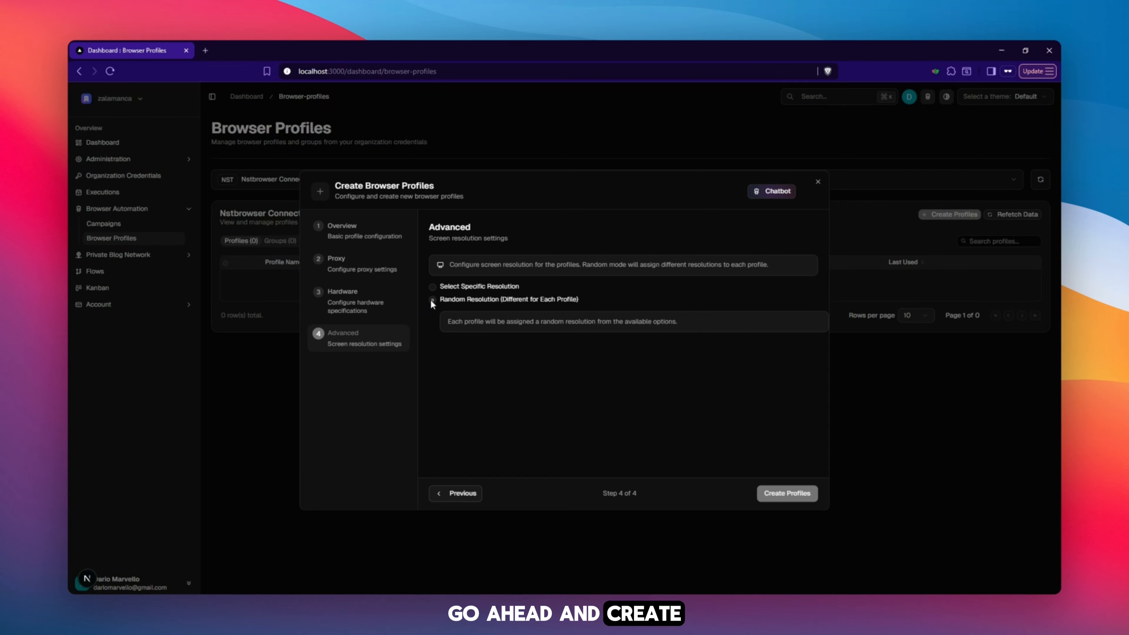
{"action": "left_click", "coordinate": [432, 287]}
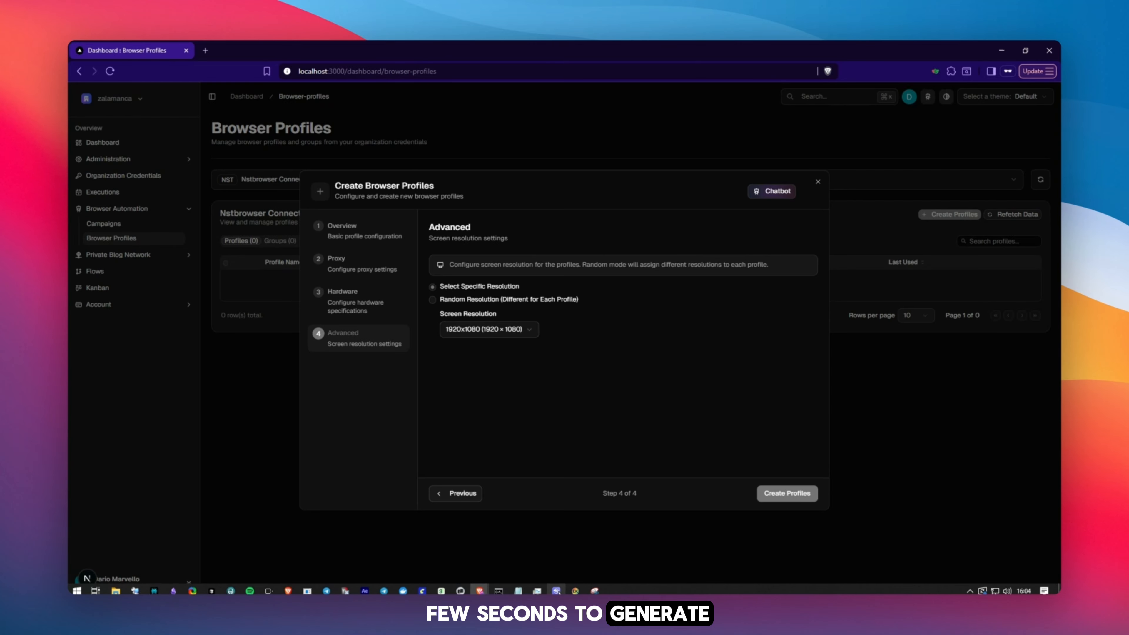
{"action": "left_click", "coordinate": [558, 591]}
{"action": "left_click_drag", "start_coordinate": [567, 167], "coordinate": [495, 134]}
{"action": "left_click", "coordinate": [147, 192]}
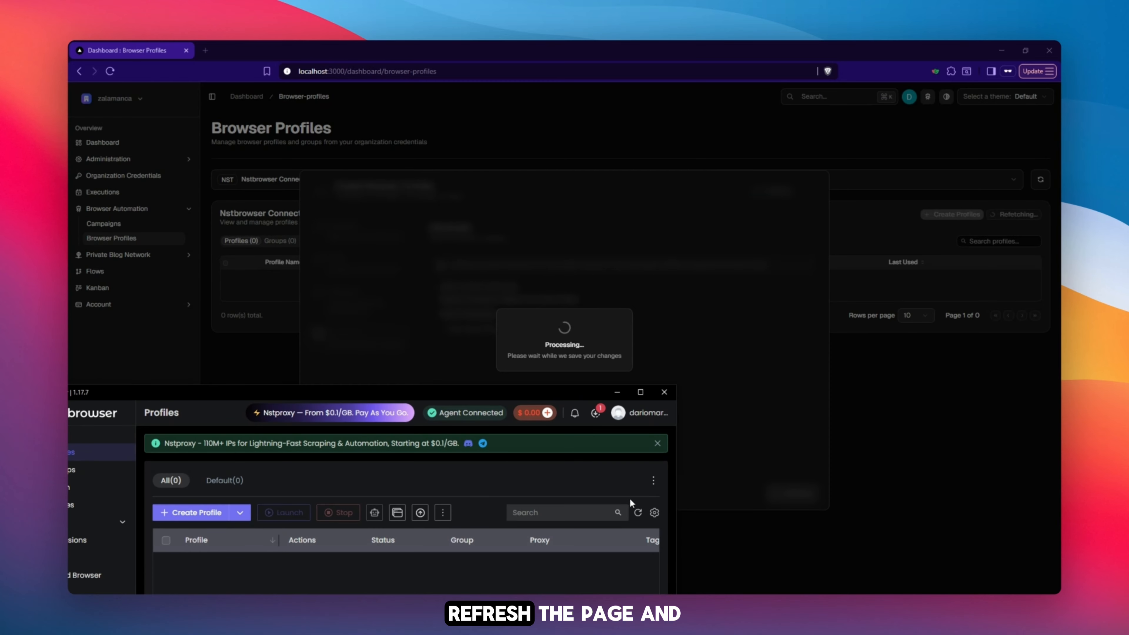
{"action": "left_click_drag", "start_coordinate": [581, 391], "coordinate": [582, 380]}
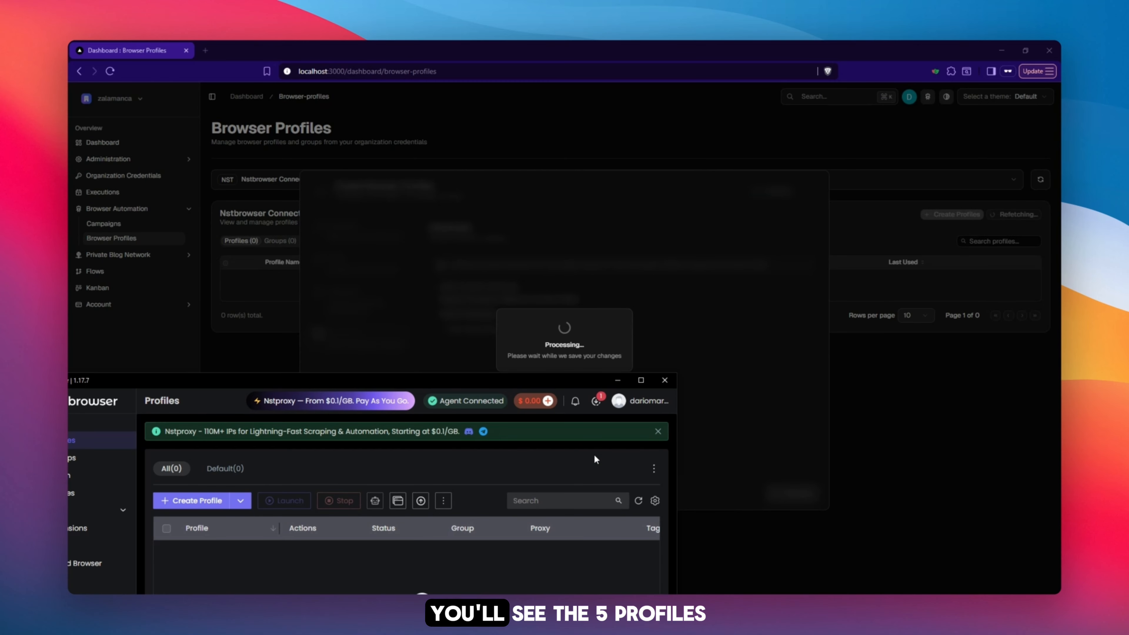
{"action": "left_click", "coordinate": [638, 500]}
{"action": "left_click_drag", "start_coordinate": [561, 380], "coordinate": [938, 151]}
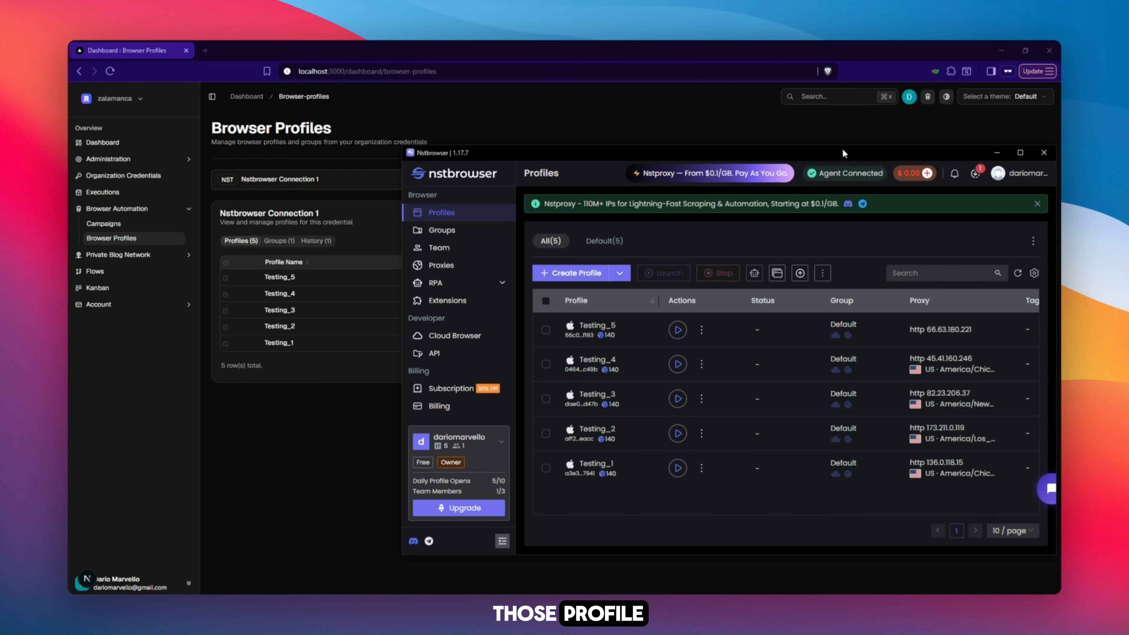
{"action": "left_click_drag", "start_coordinate": [845, 155], "coordinate": [589, 179]}
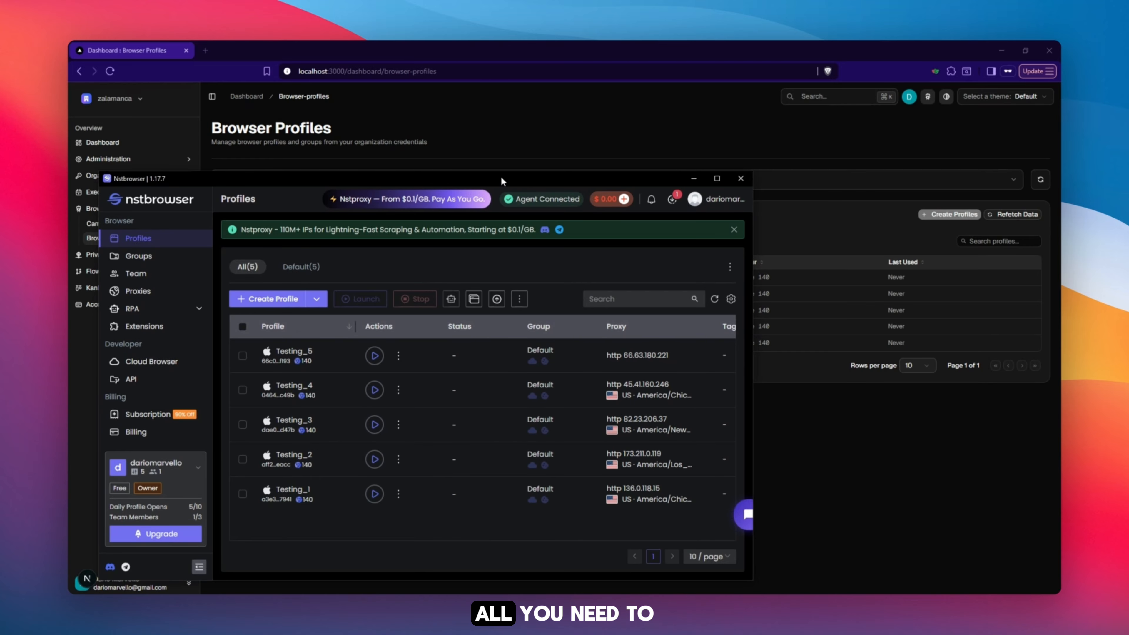
{"action": "left_click_drag", "start_coordinate": [501, 177], "coordinate": [855, 178]}
Review Testing_5's activity, proxy, browser and overview details, then close the details dialog
{"action": "left_click", "coordinate": [310, 276]}
{"action": "left_click", "coordinate": [337, 305]}
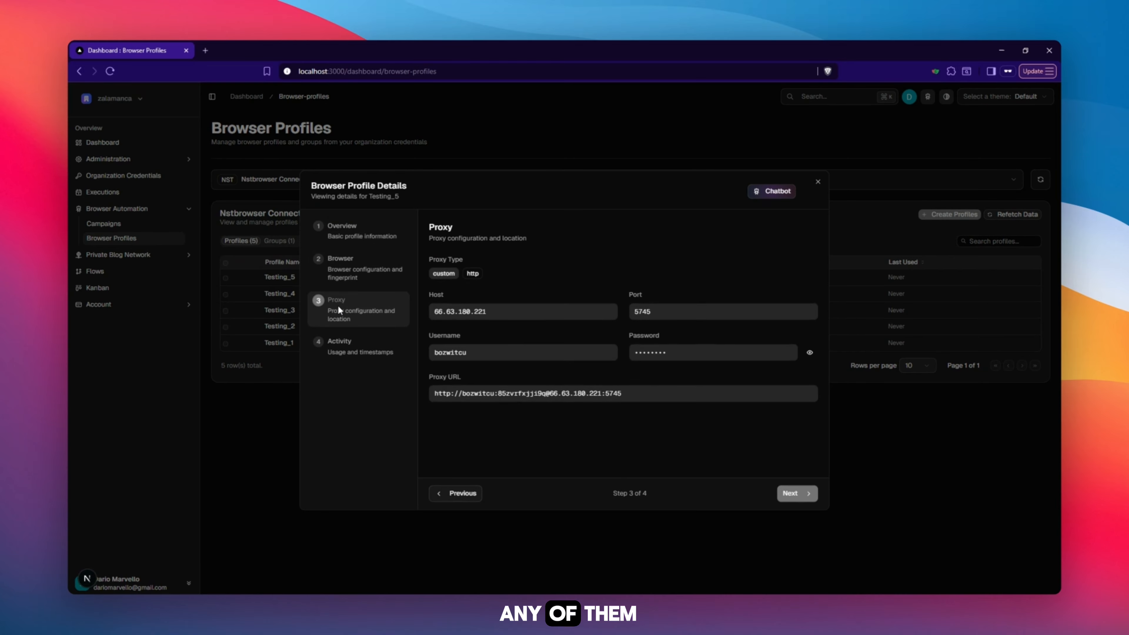
{"action": "left_click", "coordinate": [360, 349]}
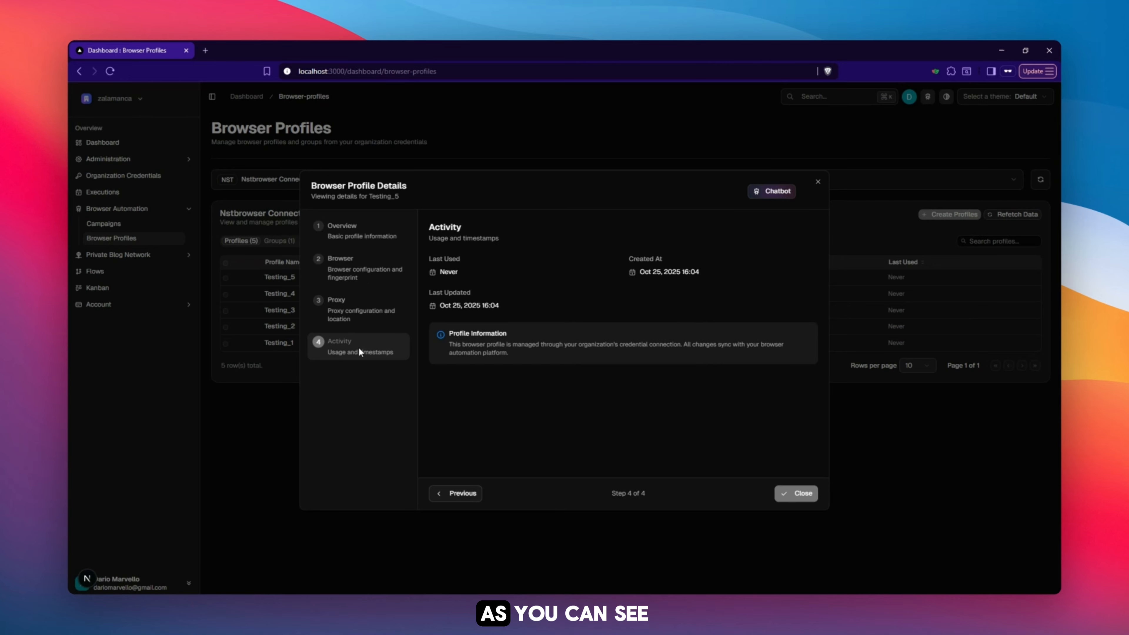
{"action": "left_click", "coordinate": [368, 319]}
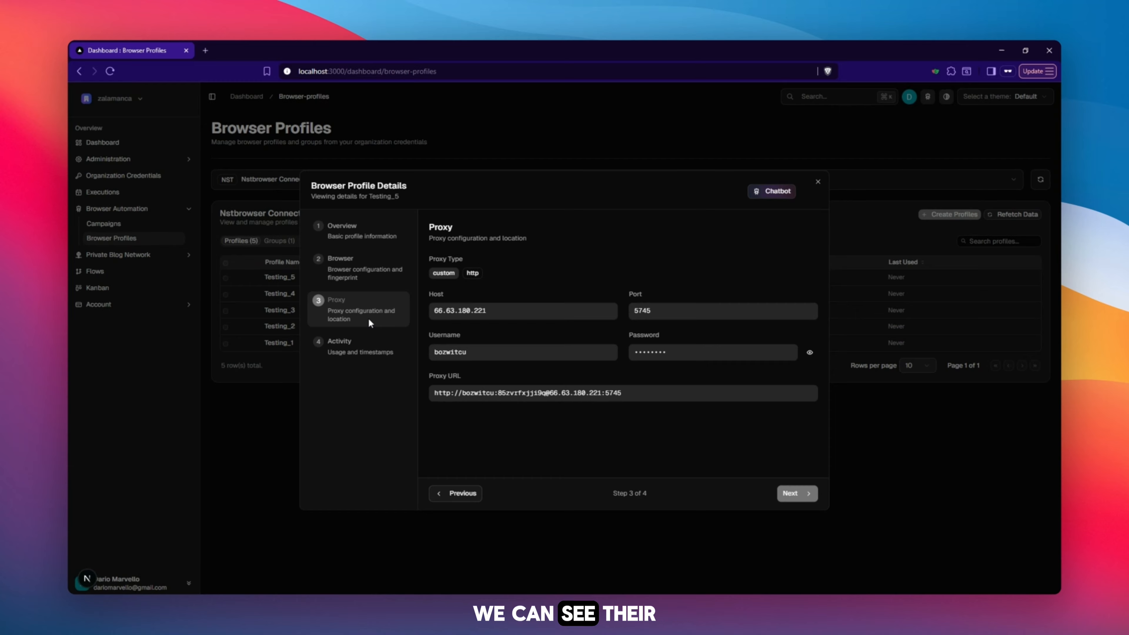
{"action": "left_click", "coordinate": [378, 274]}
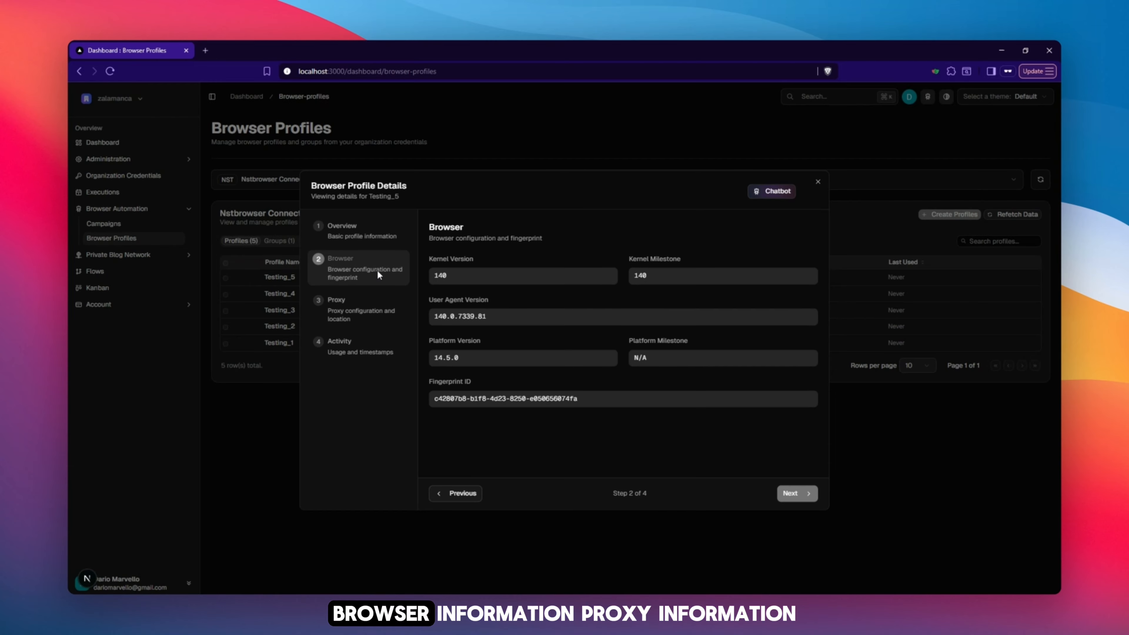
{"action": "left_click", "coordinate": [382, 238]}
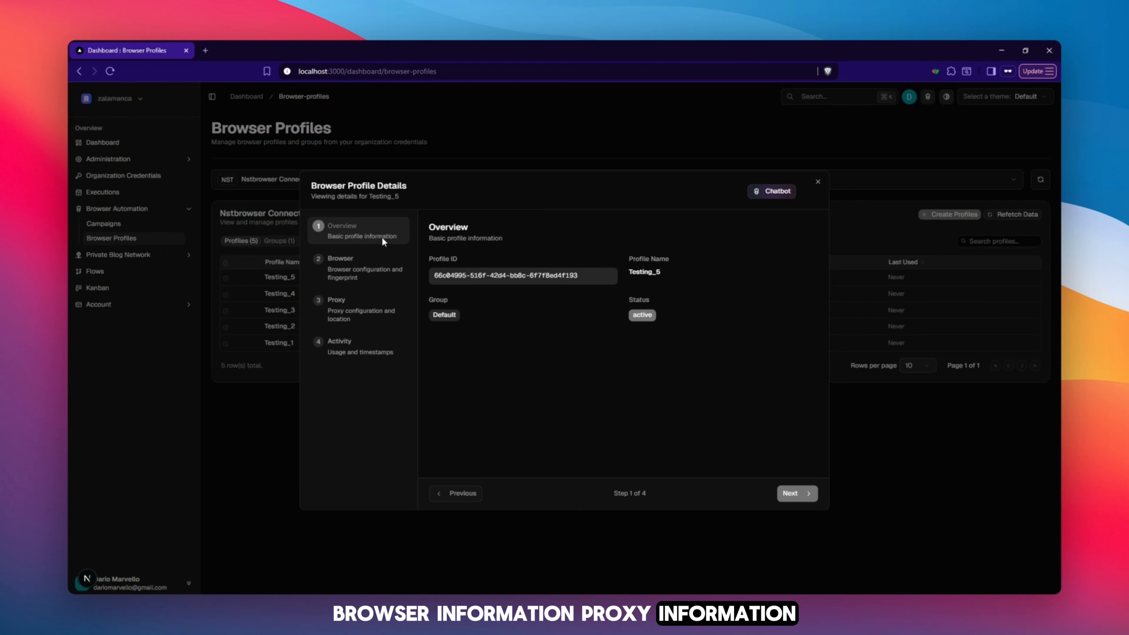
{"action": "left_click", "coordinate": [554, 535]}
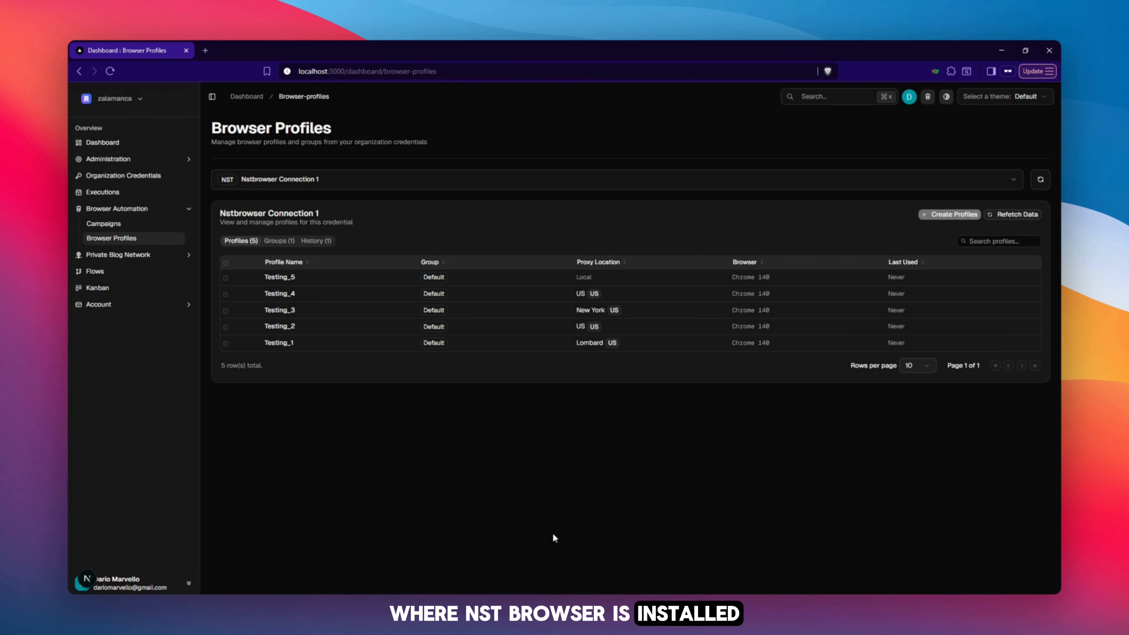
Create a new profile group named 'Testing group' in Nstbrowser
{"action": "left_click", "coordinate": [280, 240]}
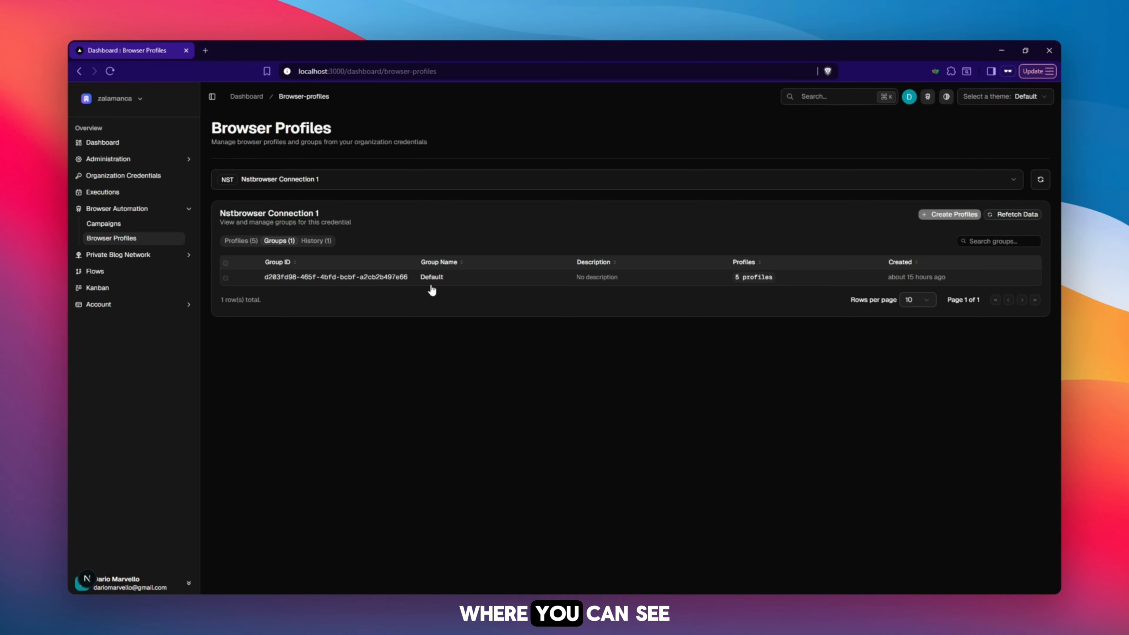
{"action": "left_click", "coordinate": [556, 590]}
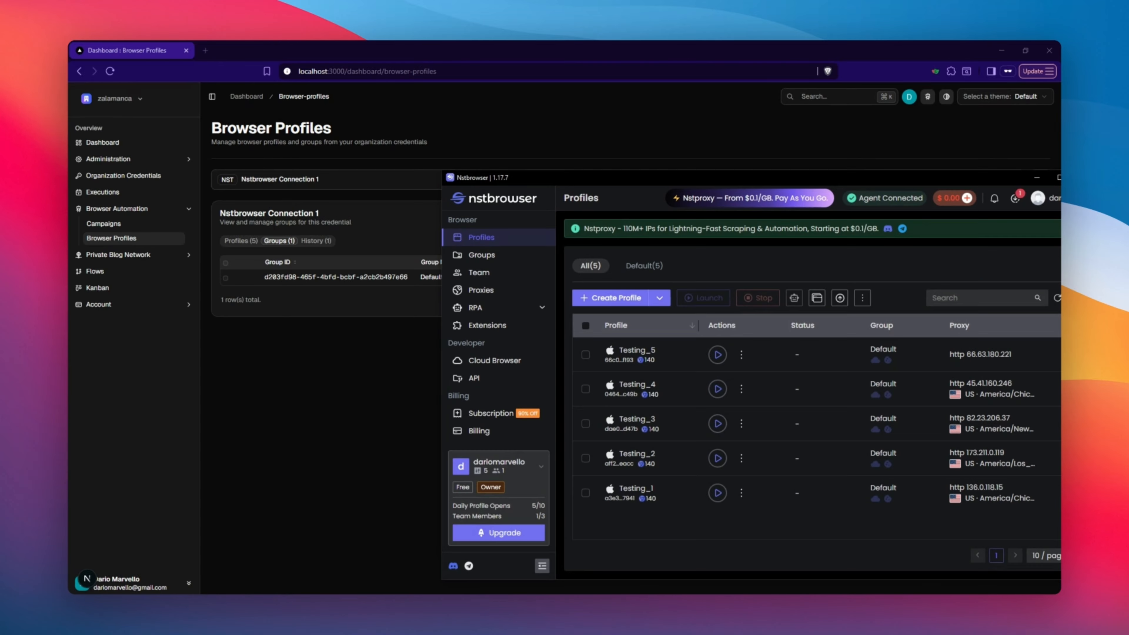
{"action": "left_click_drag", "start_coordinate": [849, 178], "coordinate": [743, 159]}
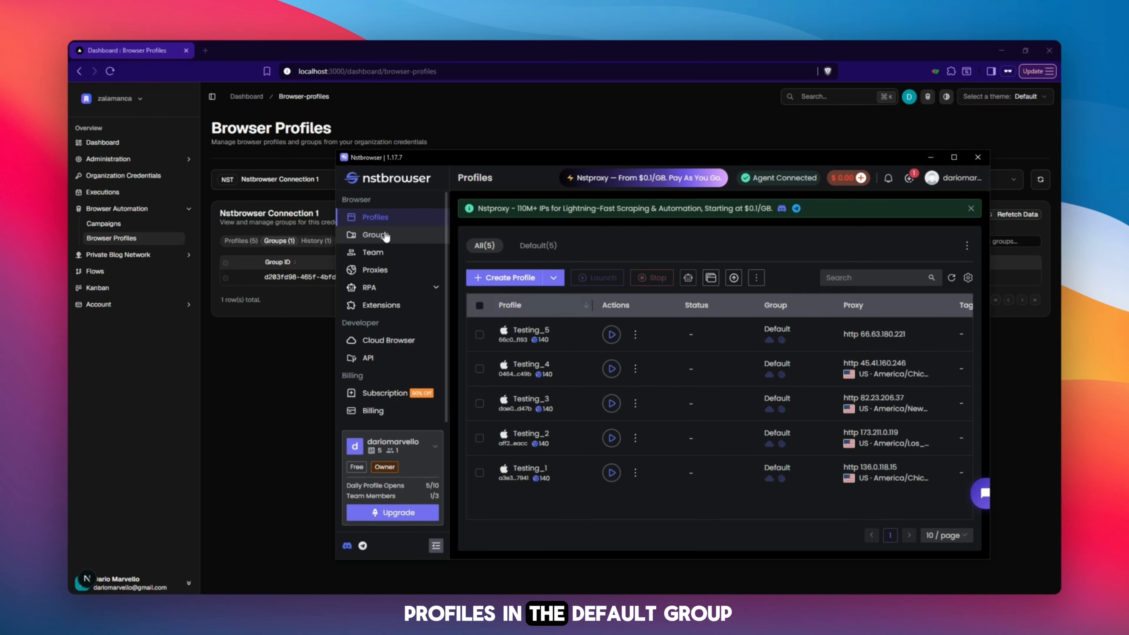
{"action": "left_click", "coordinate": [375, 234]}
{"action": "left_click", "coordinate": [511, 252]}
{"action": "left_click", "coordinate": [637, 262]}
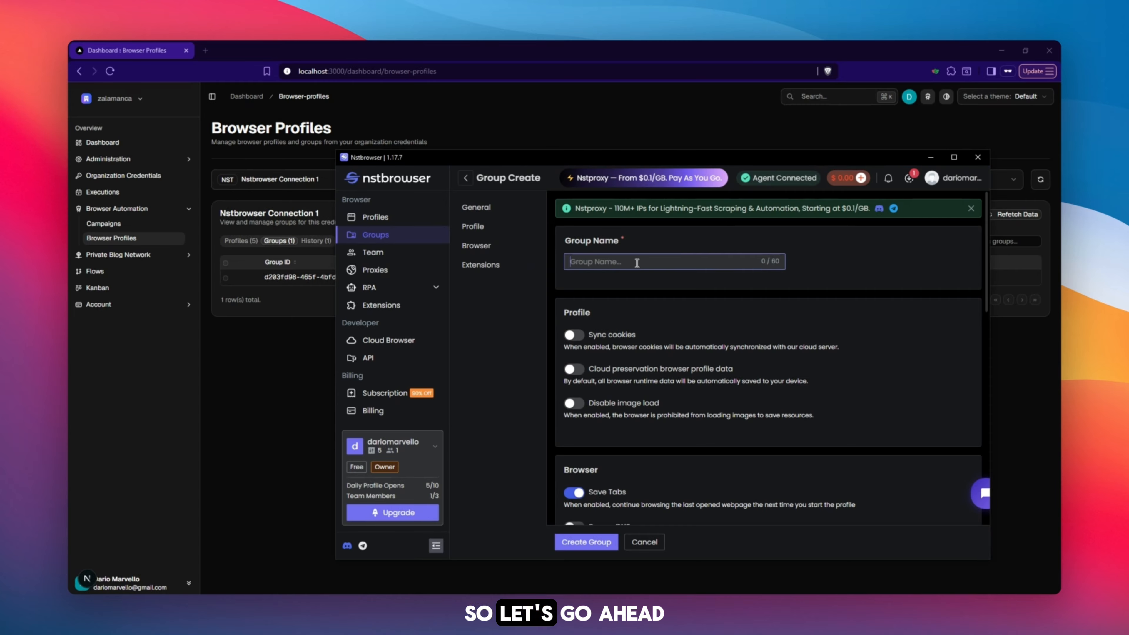
{"action": "type", "text": "Testing group"}
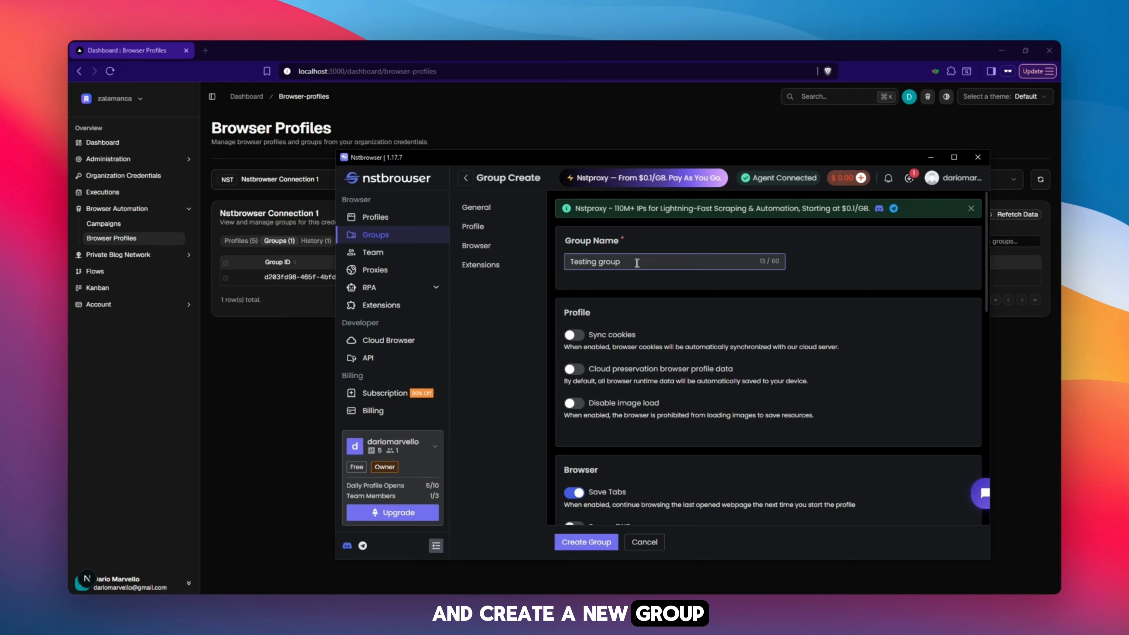
{"action": "left_click", "coordinate": [587, 542]}
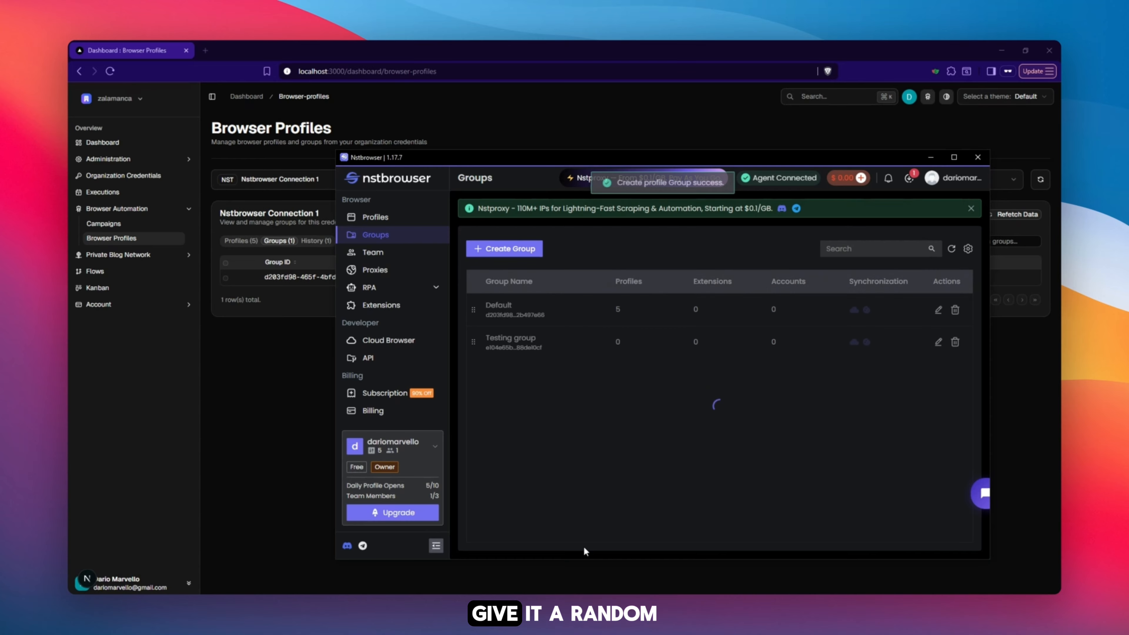
Move the Testing_5 and Testing_4 profiles into Testing group
{"action": "left_click", "coordinate": [394, 221]}
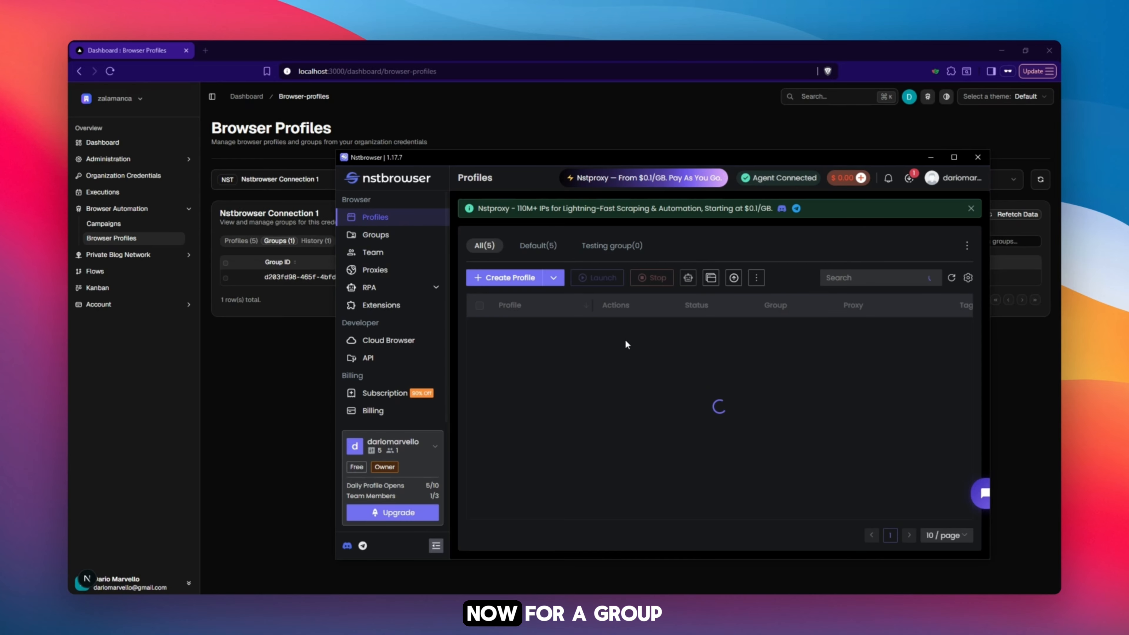
{"action": "left_click", "coordinate": [479, 336]}
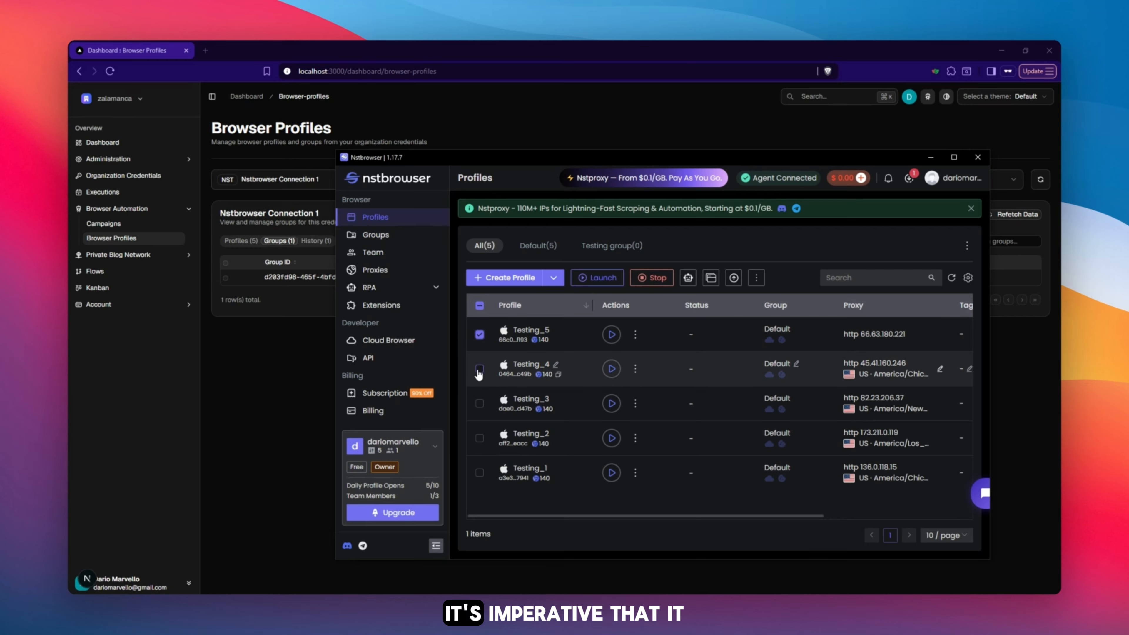
{"action": "left_click", "coordinate": [479, 369]}
{"action": "left_click", "coordinate": [756, 277]}
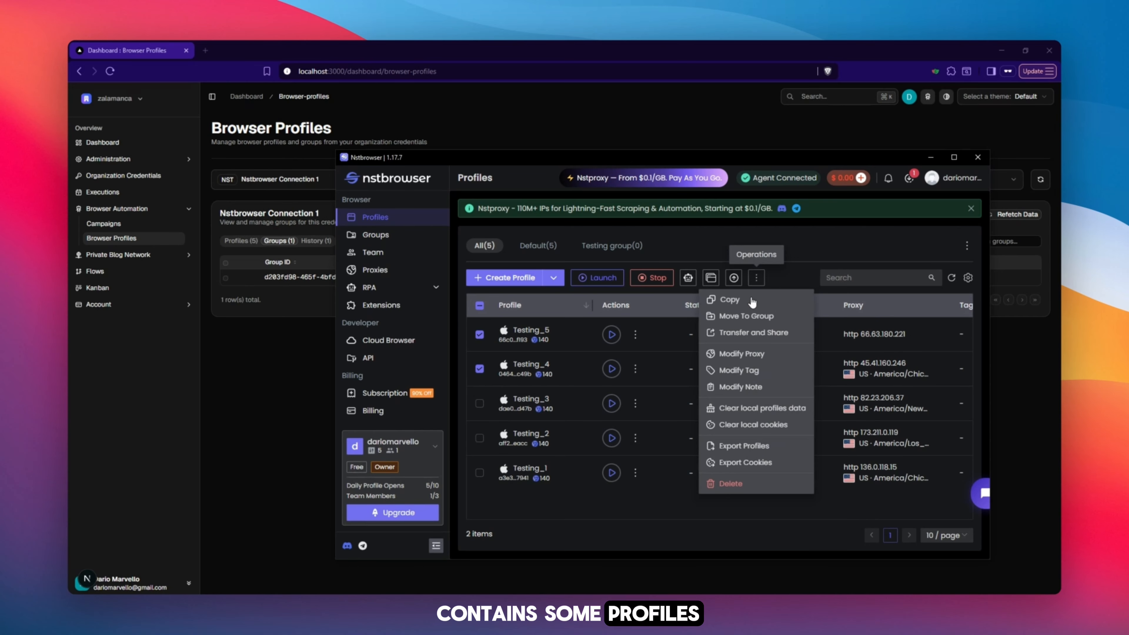
{"action": "left_click", "coordinate": [747, 316]}
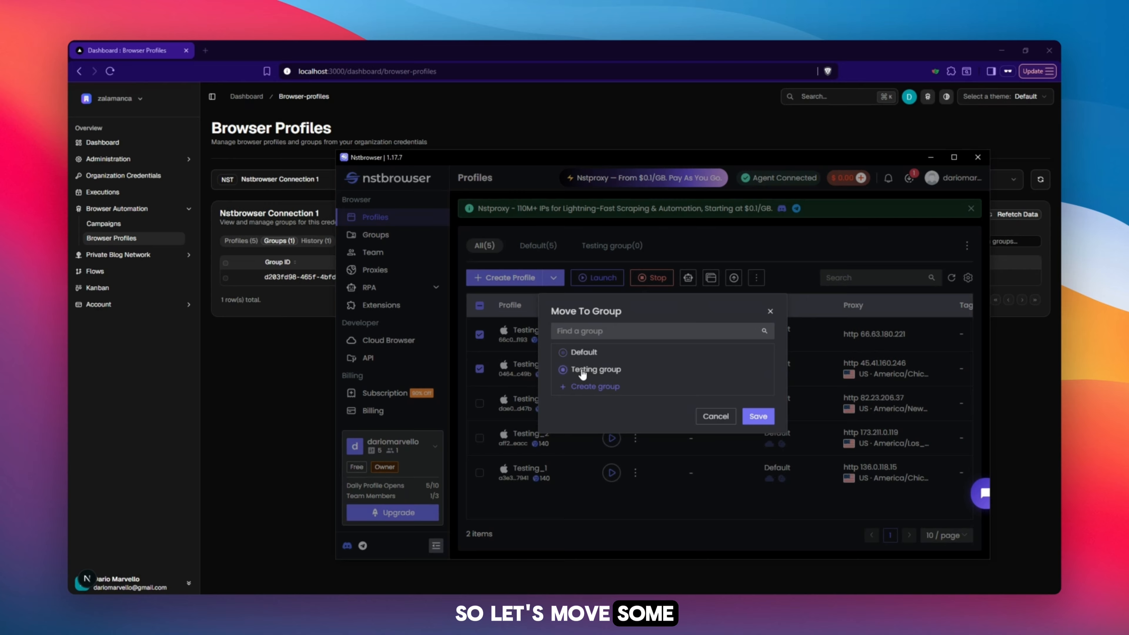
{"action": "left_click", "coordinate": [758, 417]}
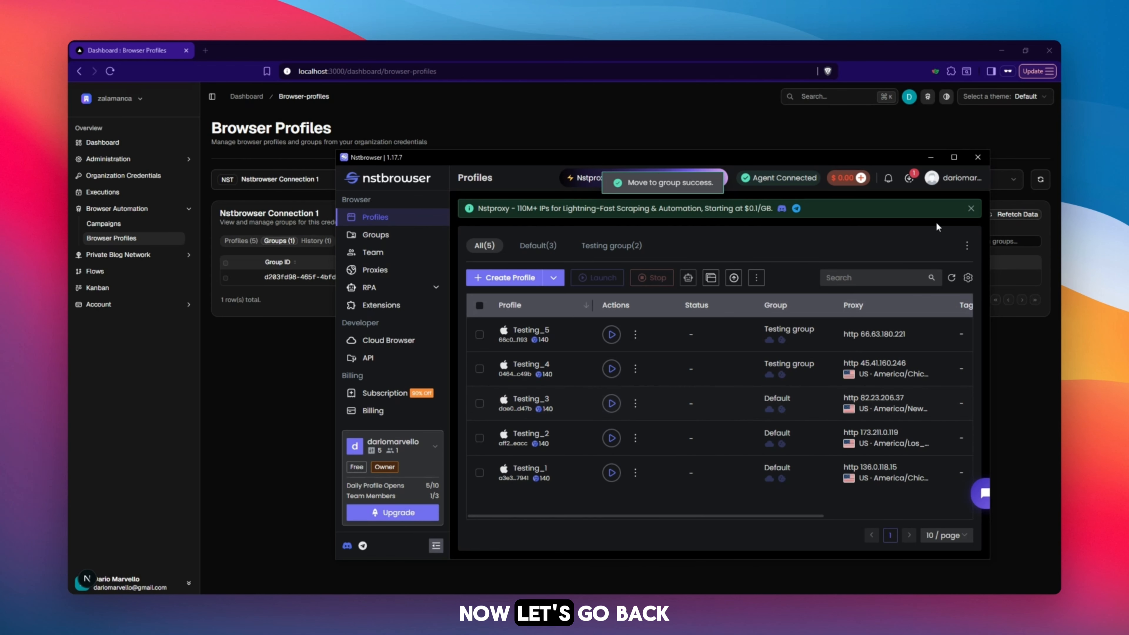
Refetch the dashboard data from Nstbrowser and show the profiles table
{"action": "left_click", "coordinate": [930, 158]}
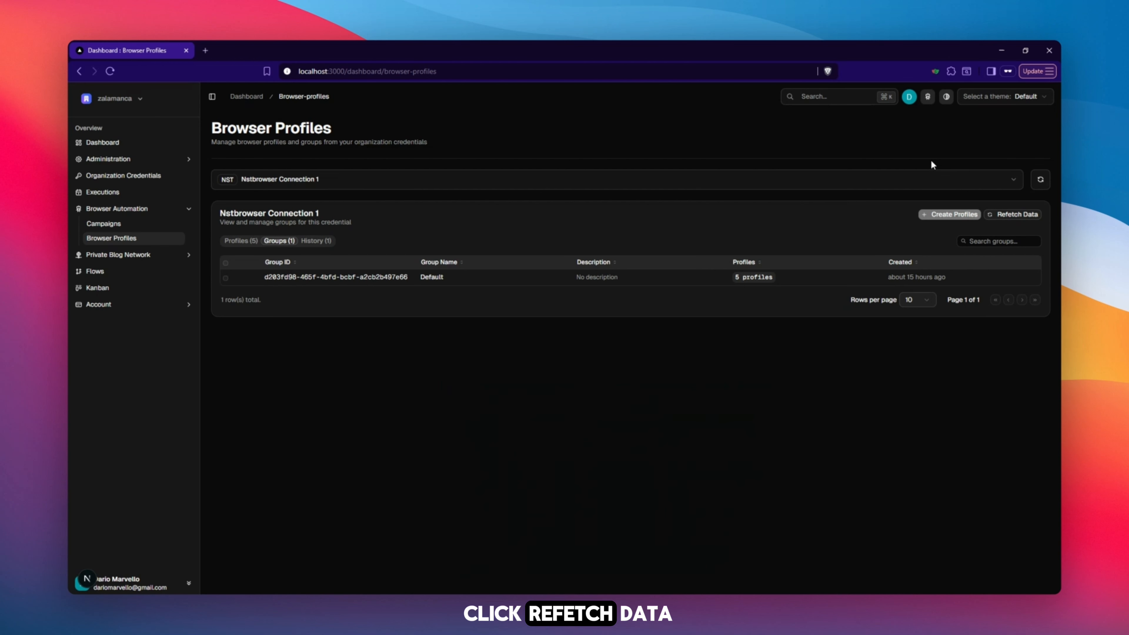
{"action": "left_click", "coordinate": [1028, 217]}
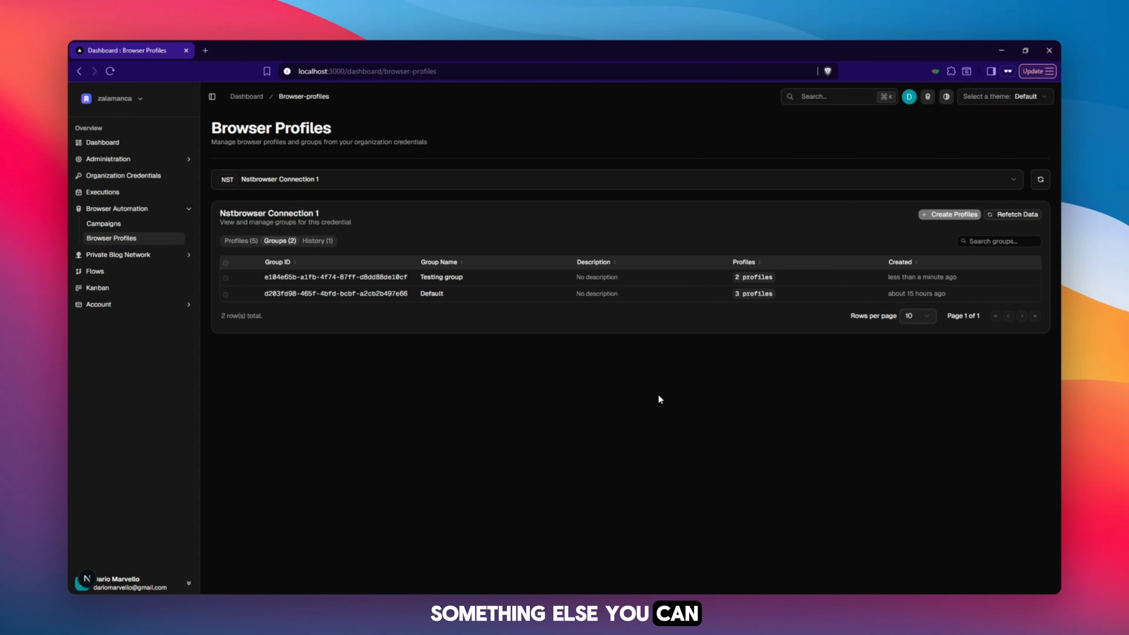
{"action": "left_click", "coordinate": [249, 241]}
Reset the proxies of Testing_1 and Testing_2 to Local, then select Testing_5
{"action": "left_click", "coordinate": [226, 343]}
{"action": "left_click", "coordinate": [225, 326]}
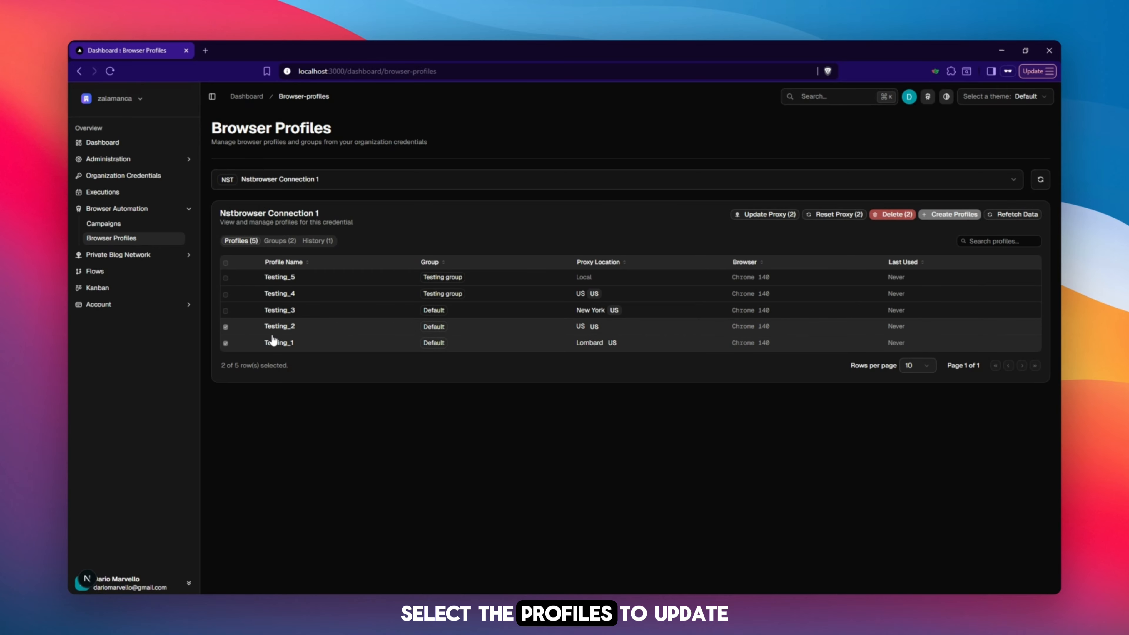
{"action": "left_click", "coordinate": [847, 215]}
{"action": "left_click", "coordinate": [784, 494]}
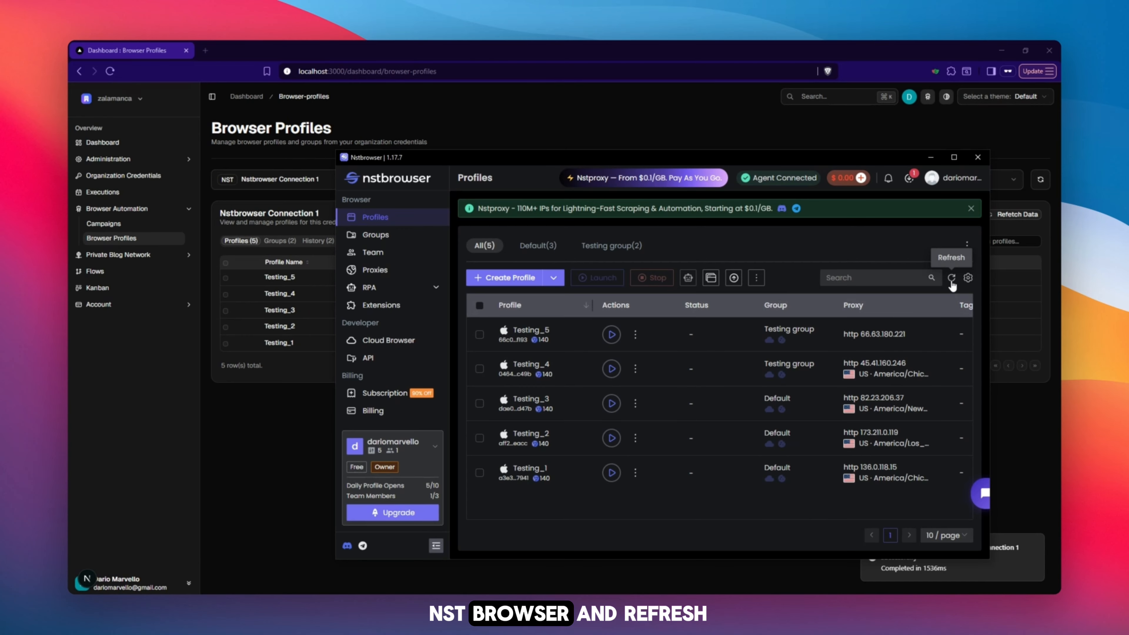
{"action": "left_click", "coordinate": [951, 278]}
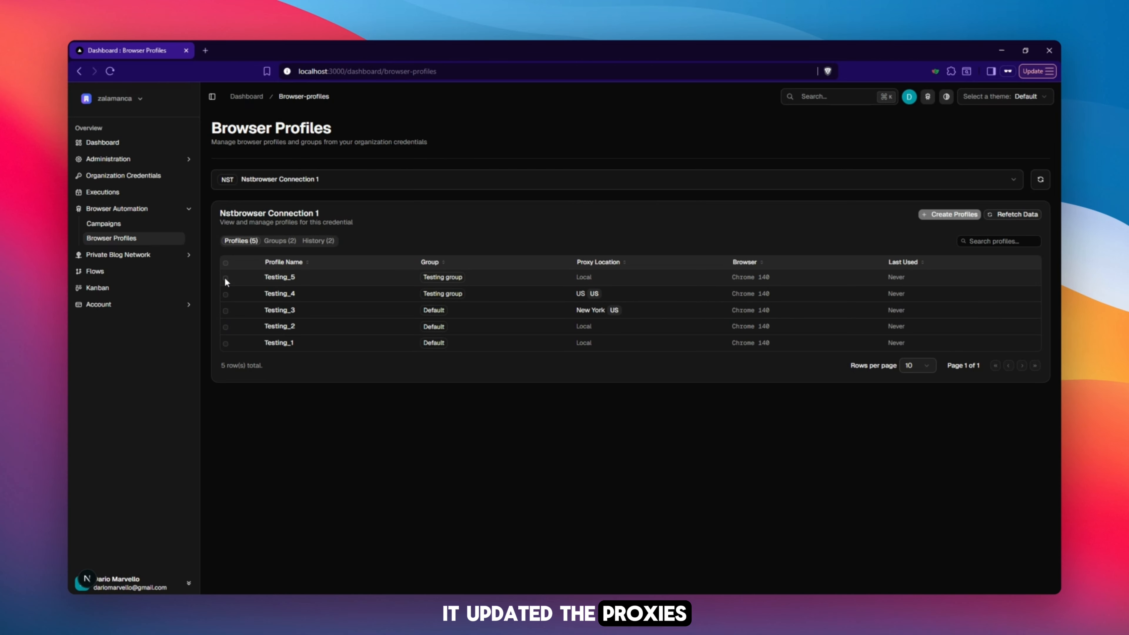
{"action": "left_click", "coordinate": [225, 277]}
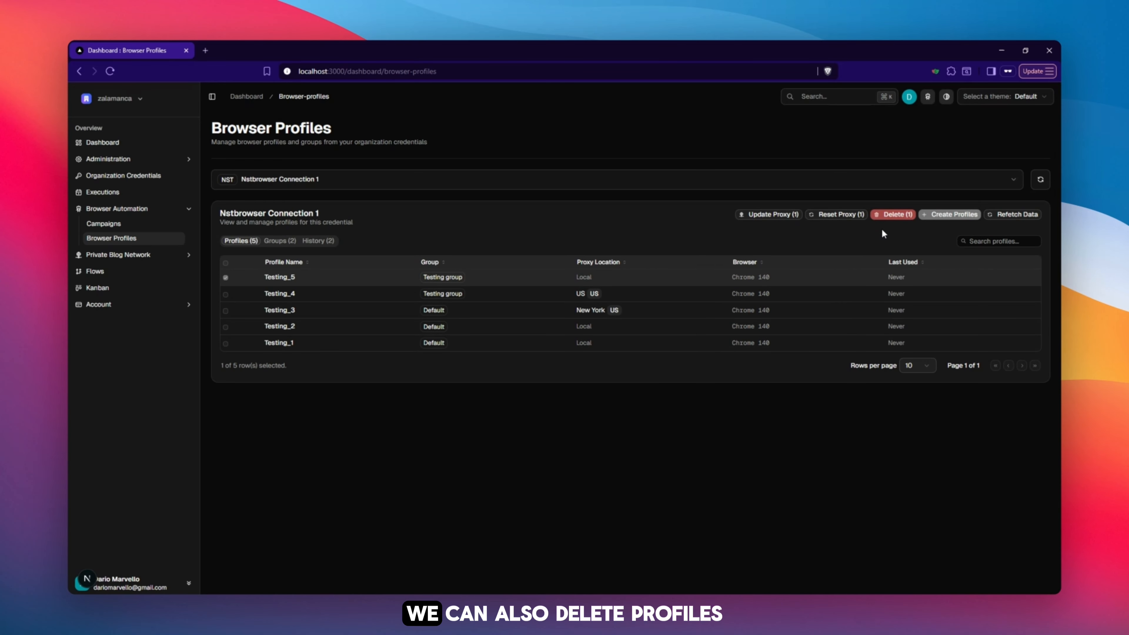
Delete Testing_5, then select the remaining four profiles, Testing_1 to Testing_4
{"action": "left_click", "coordinate": [895, 215]}
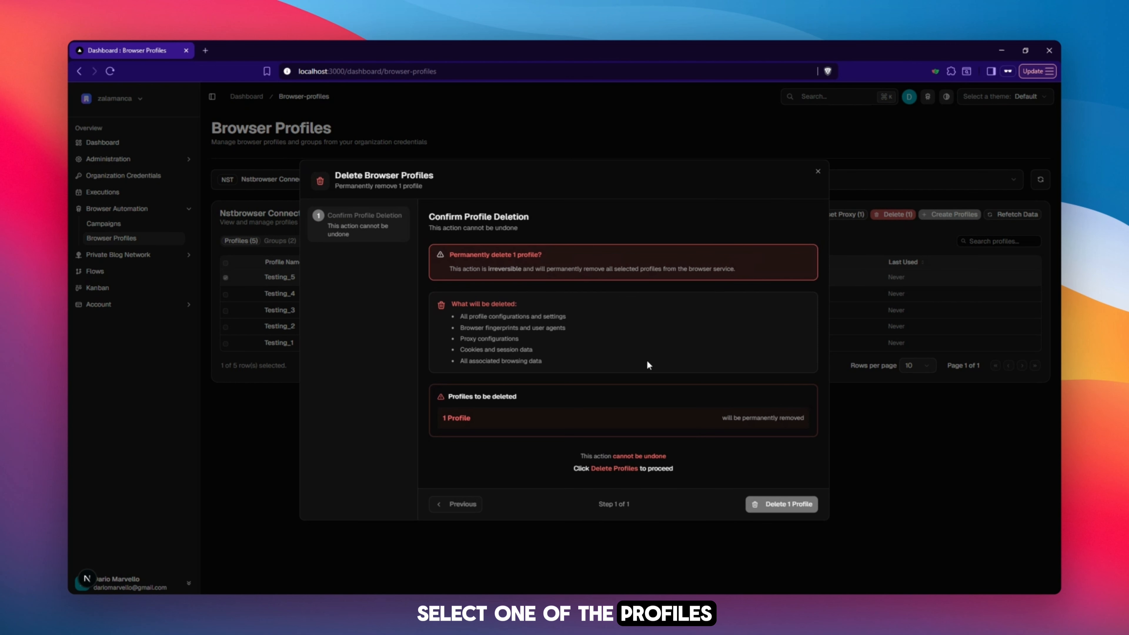
{"action": "left_click", "coordinate": [779, 506]}
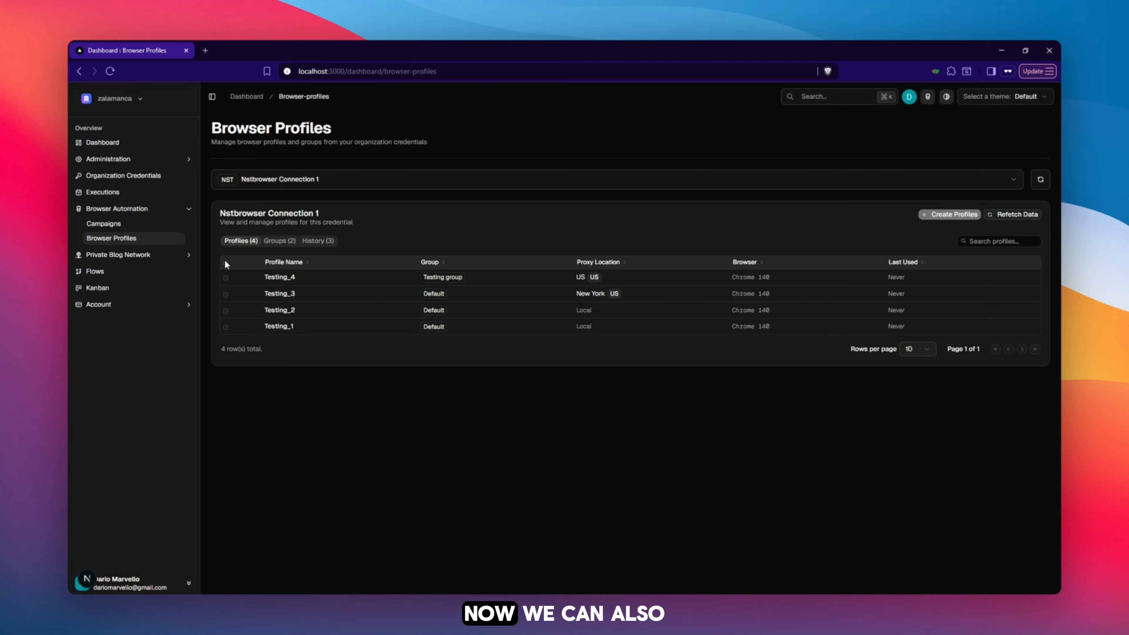
{"action": "left_click", "coordinate": [225, 263]}
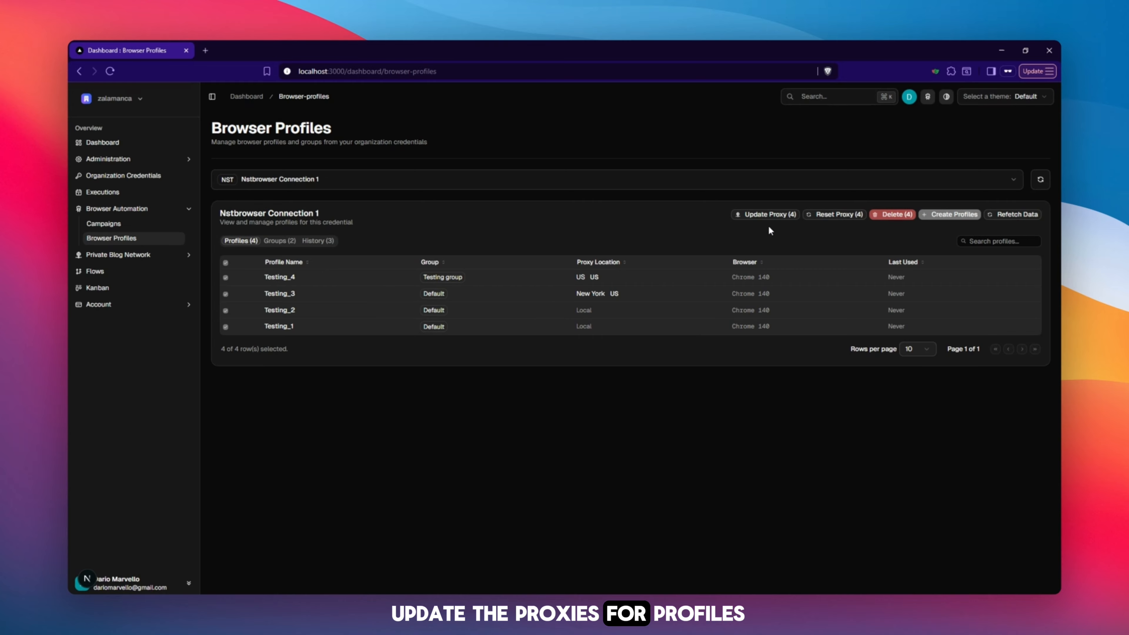
Apply the custom proxy http 31.59.33.218 to all four profiles
{"action": "left_click", "coordinate": [773, 215]}
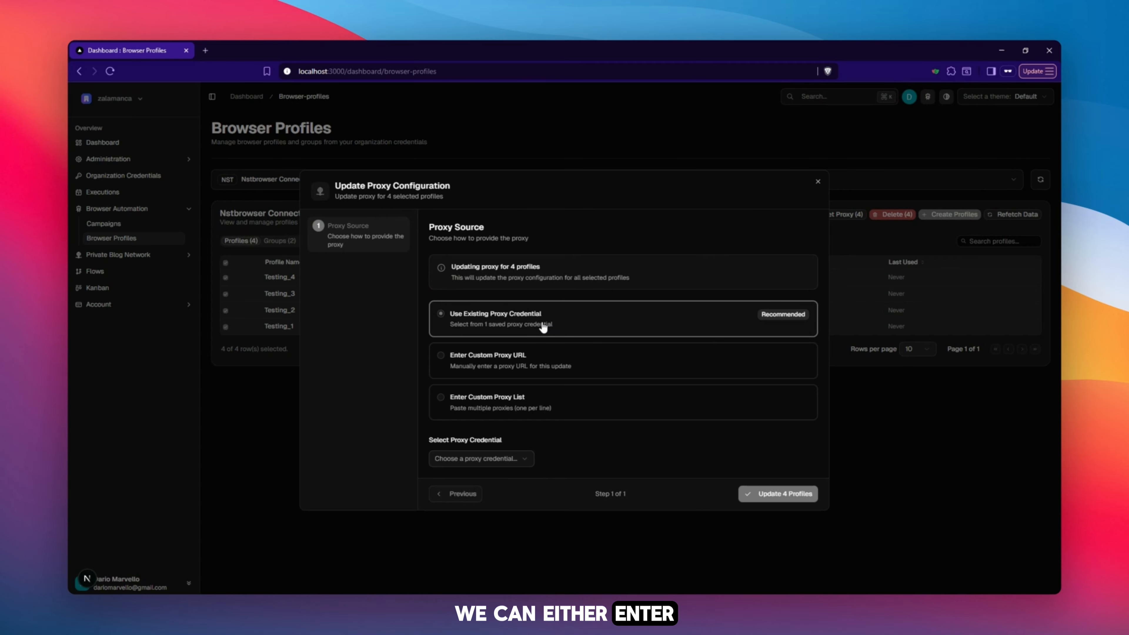
{"action": "left_click", "coordinate": [513, 456]}
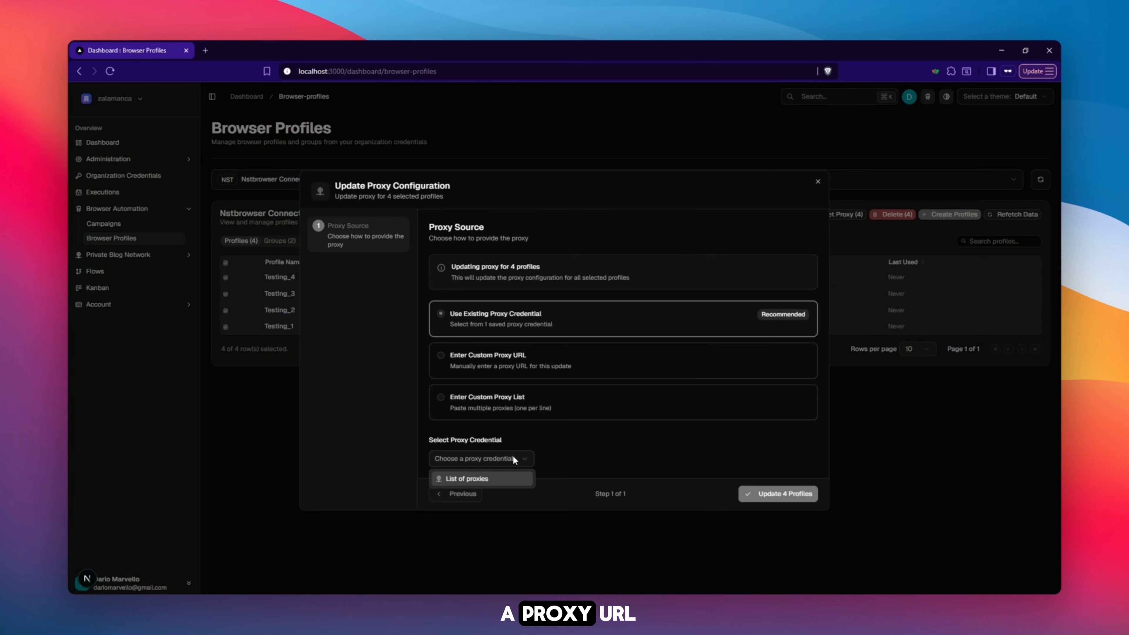
{"action": "left_click", "coordinate": [508, 478]}
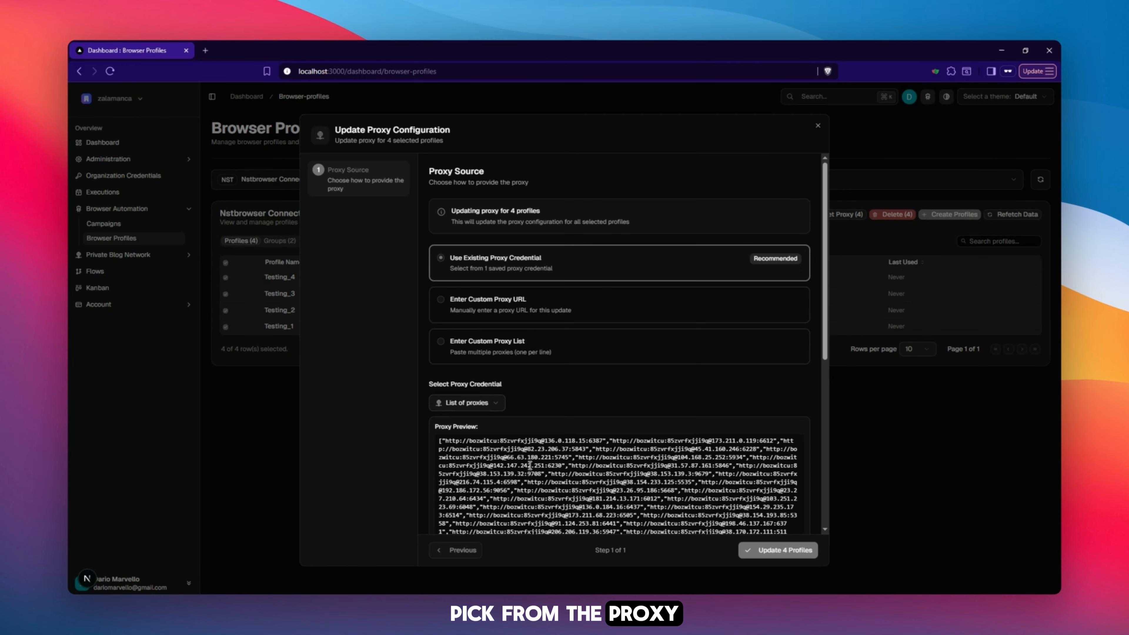
{"action": "left_click", "coordinate": [560, 311]}
{"action": "left_click", "coordinate": [524, 451]}
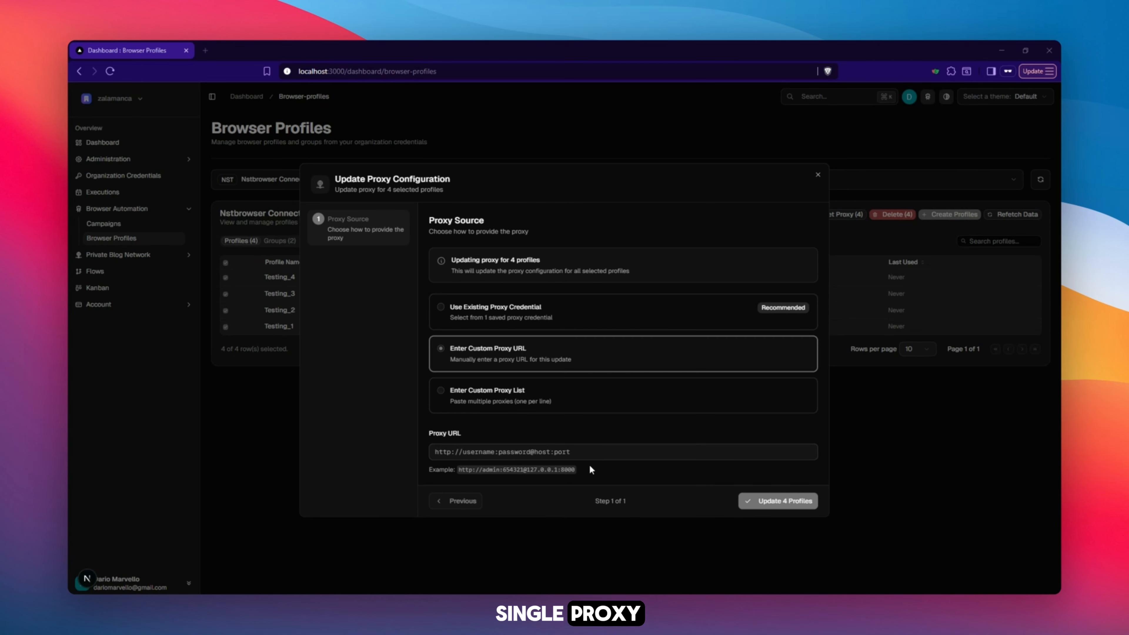
{"action": "left_click", "coordinate": [588, 454]}
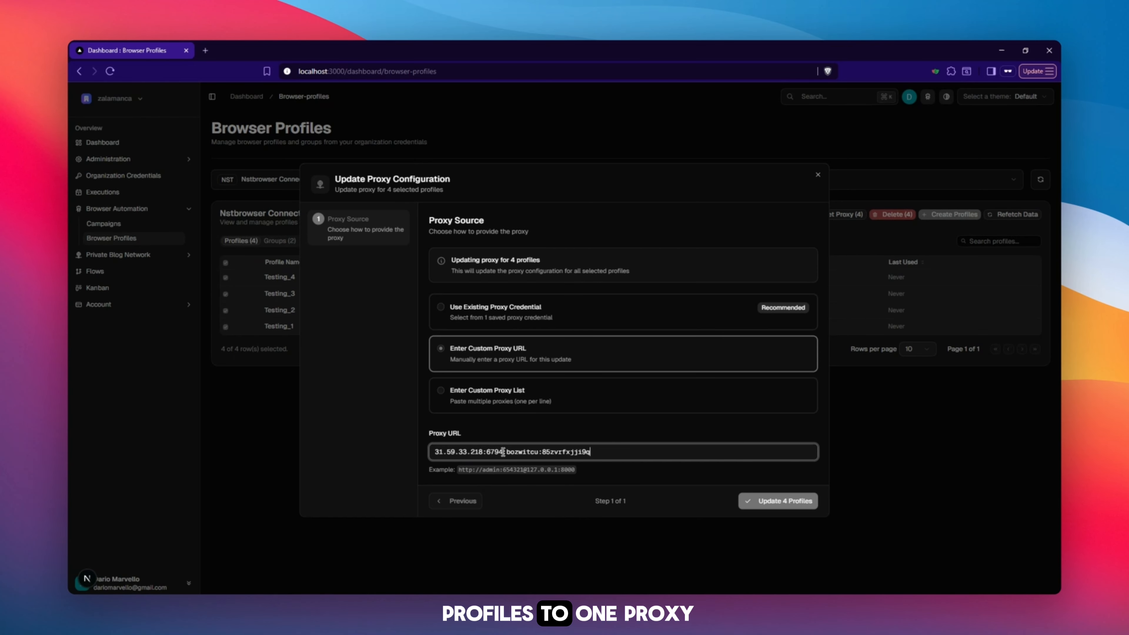
{"action": "left_click", "coordinate": [782, 501]}
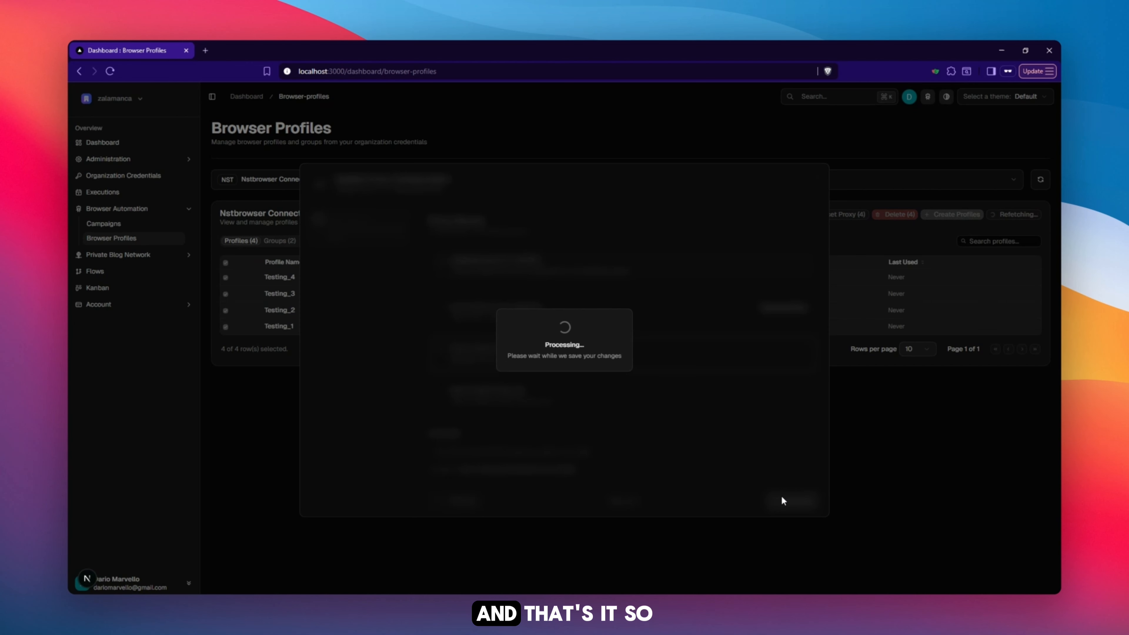
Refresh Nstbrowser's profiles to confirm the new proxy, then move its window aside
{"action": "left_click", "coordinate": [556, 590]}
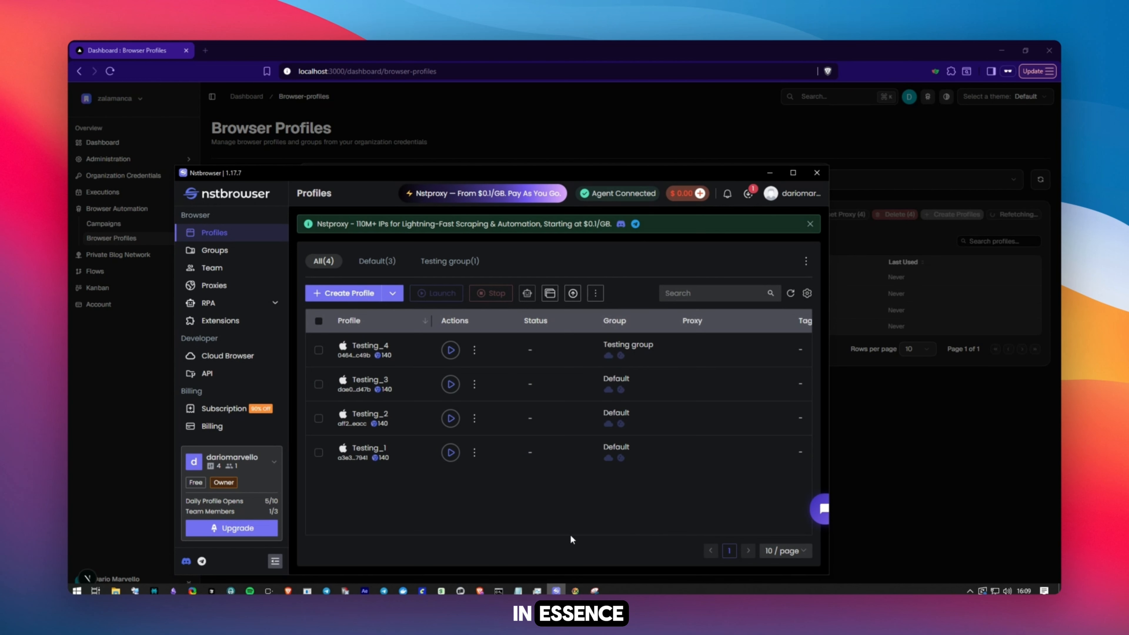
{"action": "left_click_drag", "start_coordinate": [672, 175], "coordinate": [414, 152]}
{"action": "left_click", "coordinate": [533, 271]}
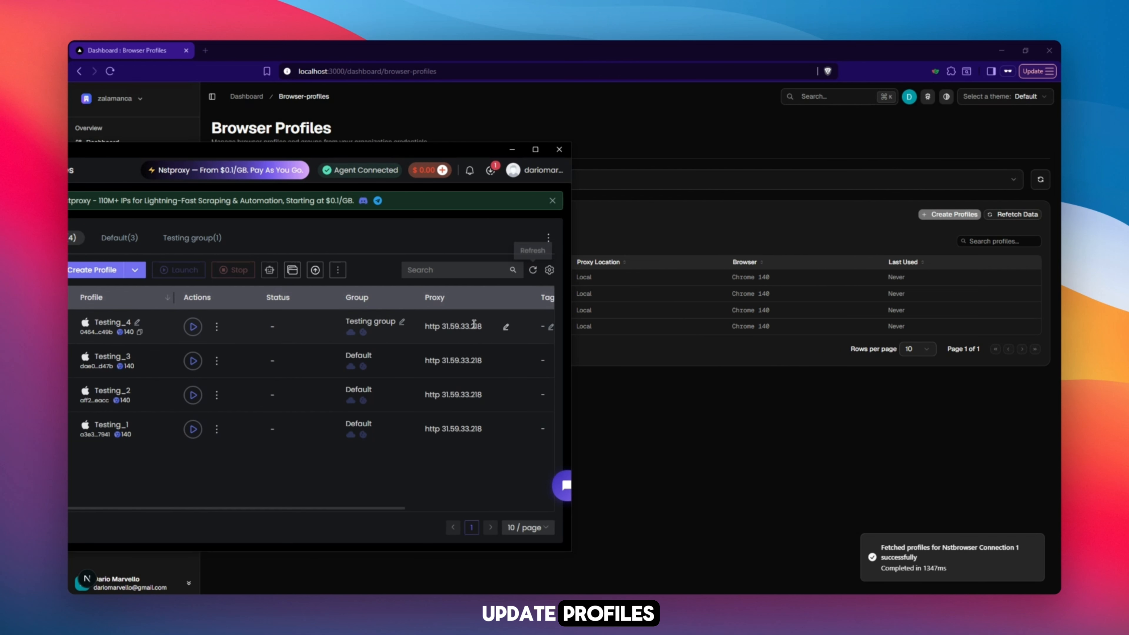
{"action": "left_click_drag", "start_coordinate": [443, 155], "coordinate": [710, 160]}
{"action": "left_click", "coordinate": [779, 156]}
Open Testing_4's details, check its proxy settings, and close the dialog
{"action": "left_click", "coordinate": [329, 280]}
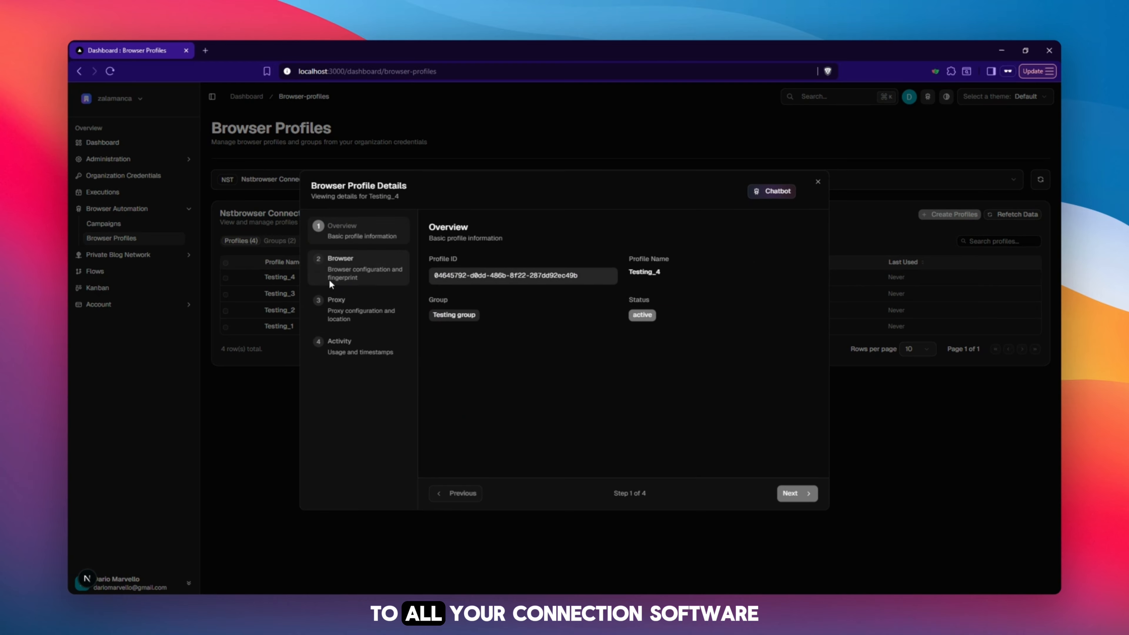
{"action": "left_click", "coordinate": [338, 307]}
{"action": "left_click", "coordinate": [892, 408]}
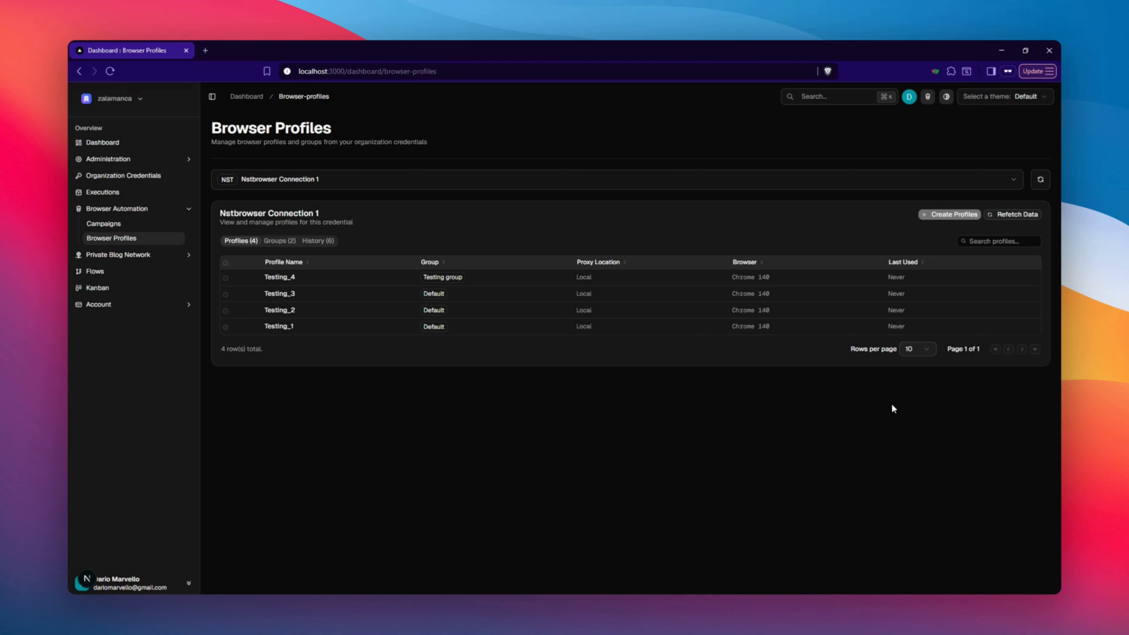
{"action": "left_click", "coordinate": [328, 245]}
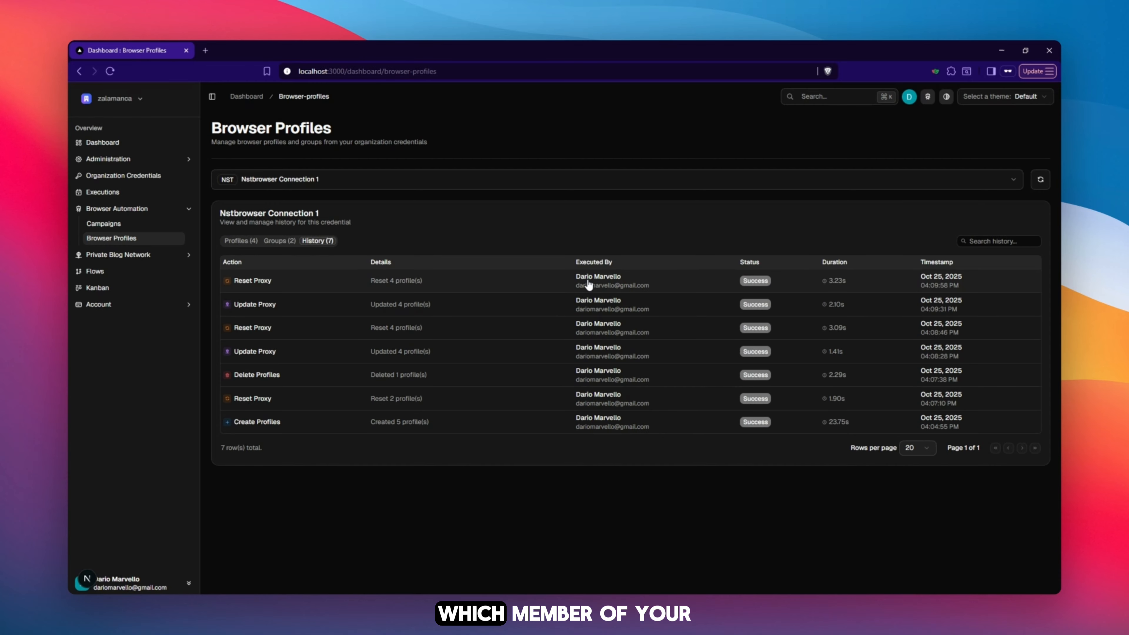
{"action": "left_click", "coordinate": [408, 284]}
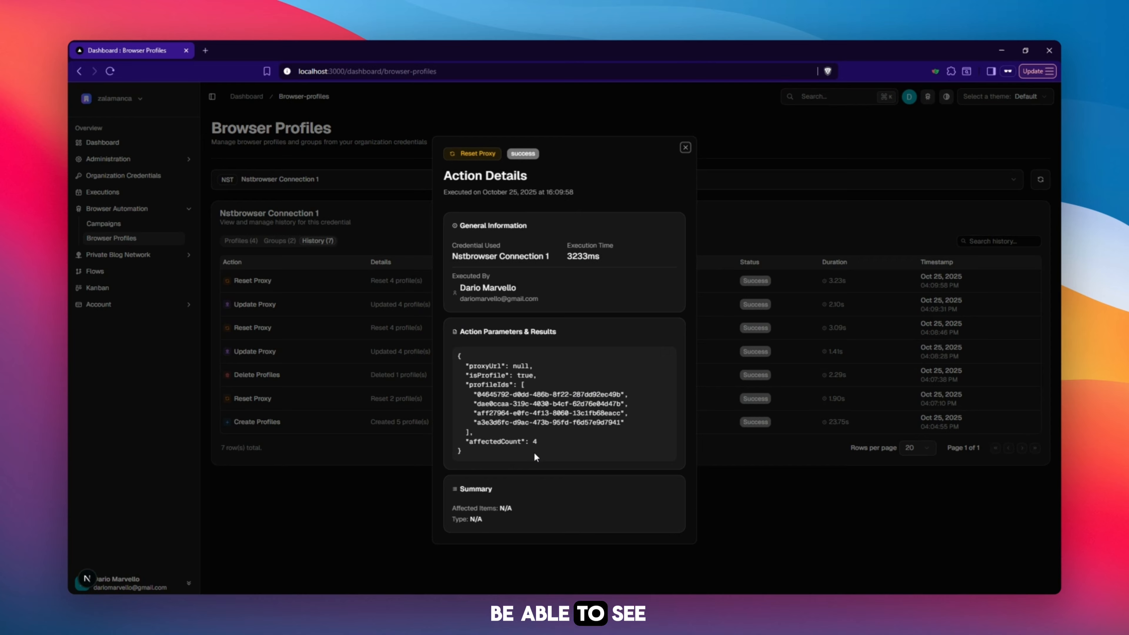
{"action": "left_click_drag", "start_coordinate": [621, 422], "coordinate": [479, 422]}
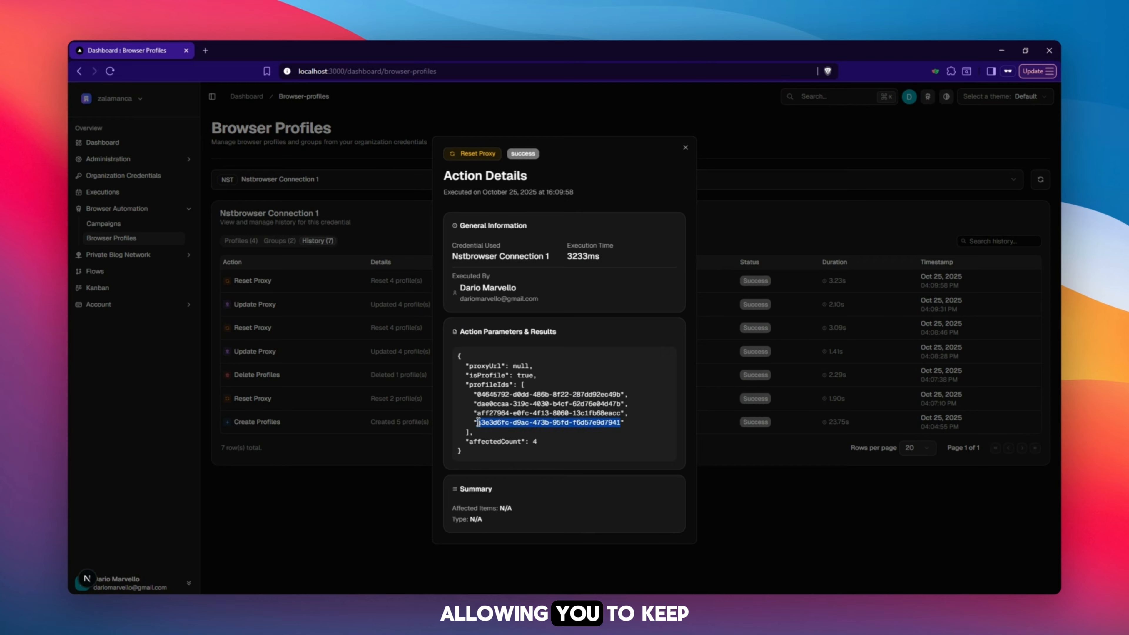
{"action": "left_click", "coordinate": [739, 485]}
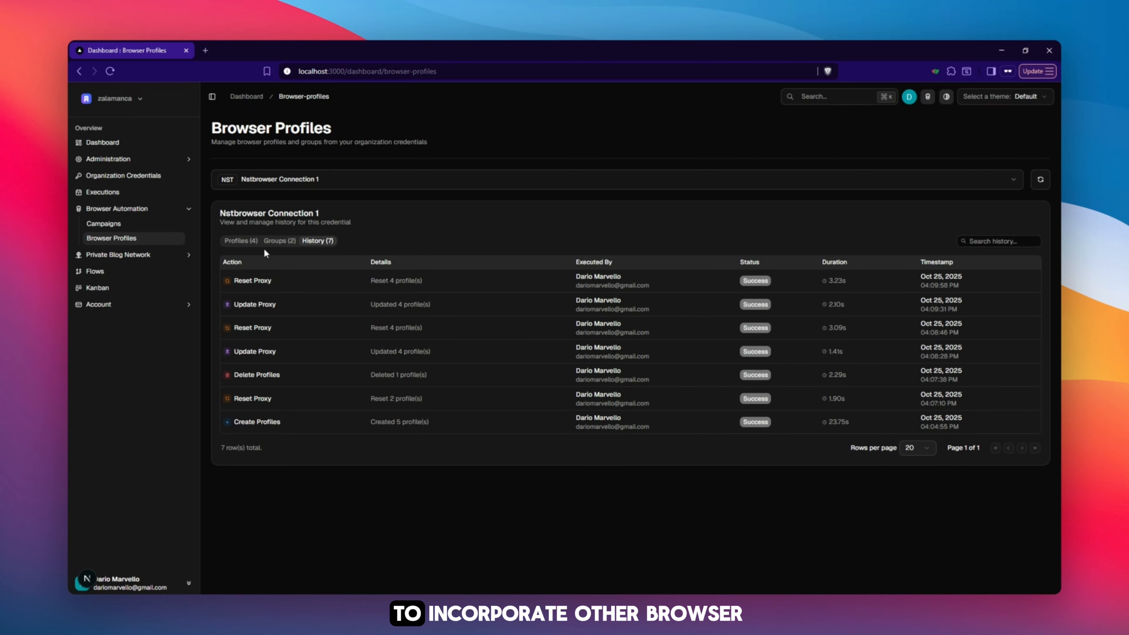
{"action": "left_click", "coordinate": [251, 243]}
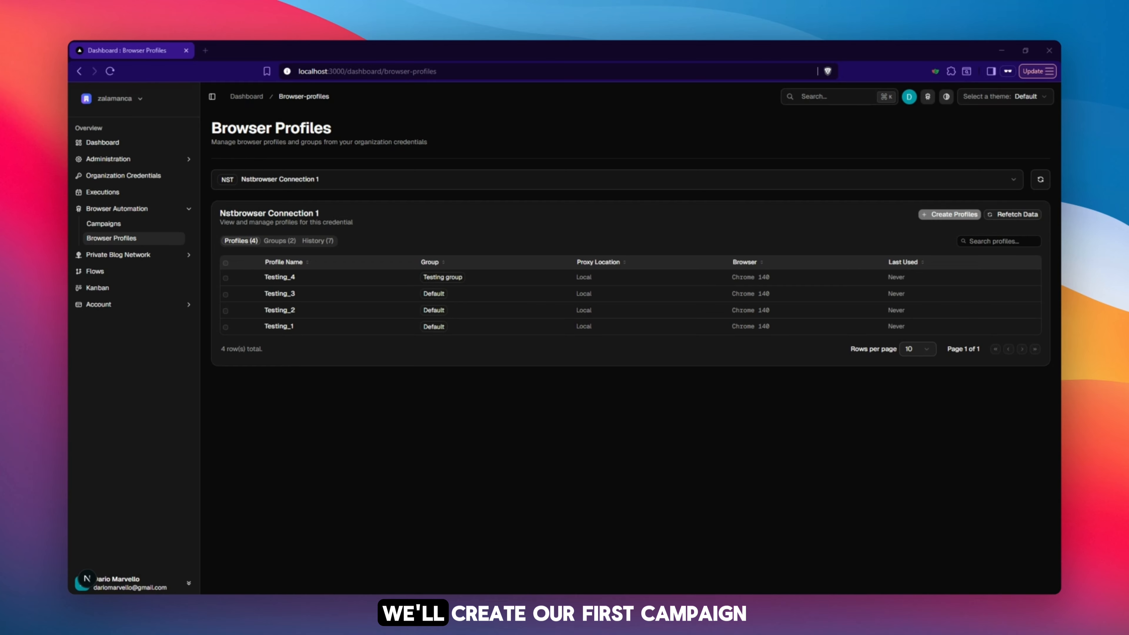
Open the Campaigns page and launch the Create New Campaign wizard
{"action": "left_click", "coordinate": [153, 228]}
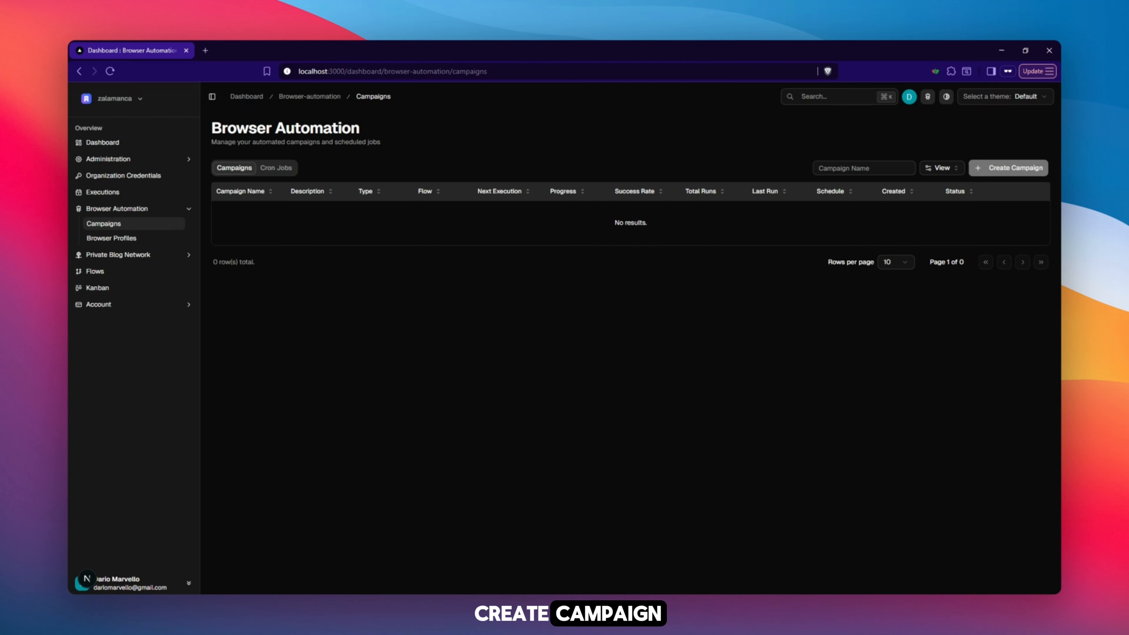
{"action": "left_click", "coordinate": [1015, 166]}
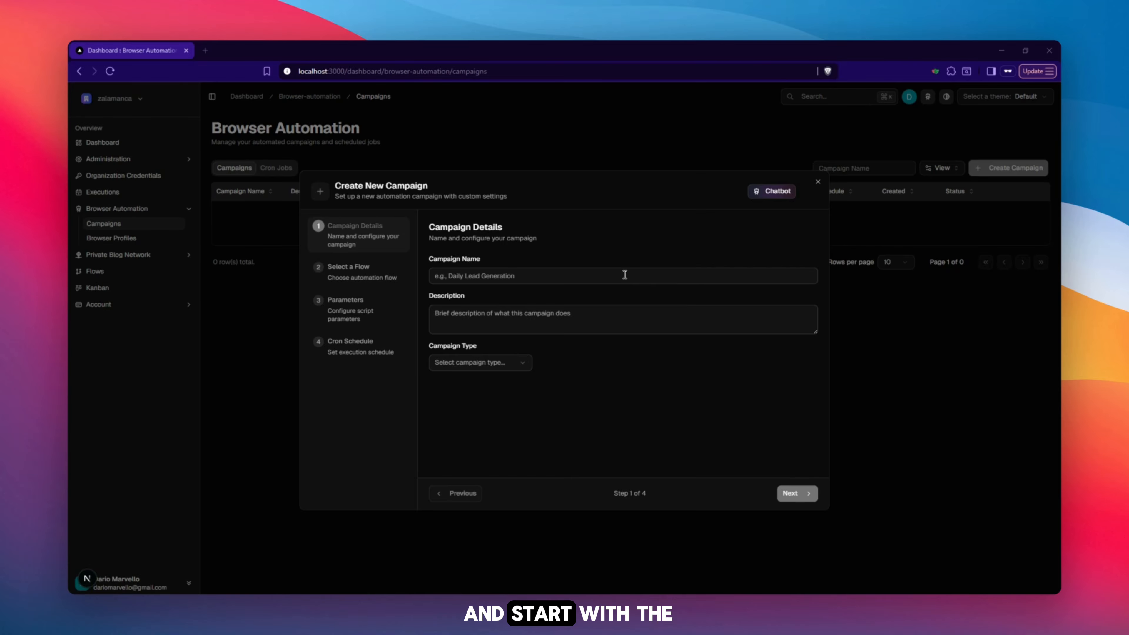
Name the campaign 'cheap keyboards' and give it the description 'cheap keyboards'
{"action": "left_click", "coordinate": [624, 274]}
{"action": "type", "text": "cheap keyboards"}
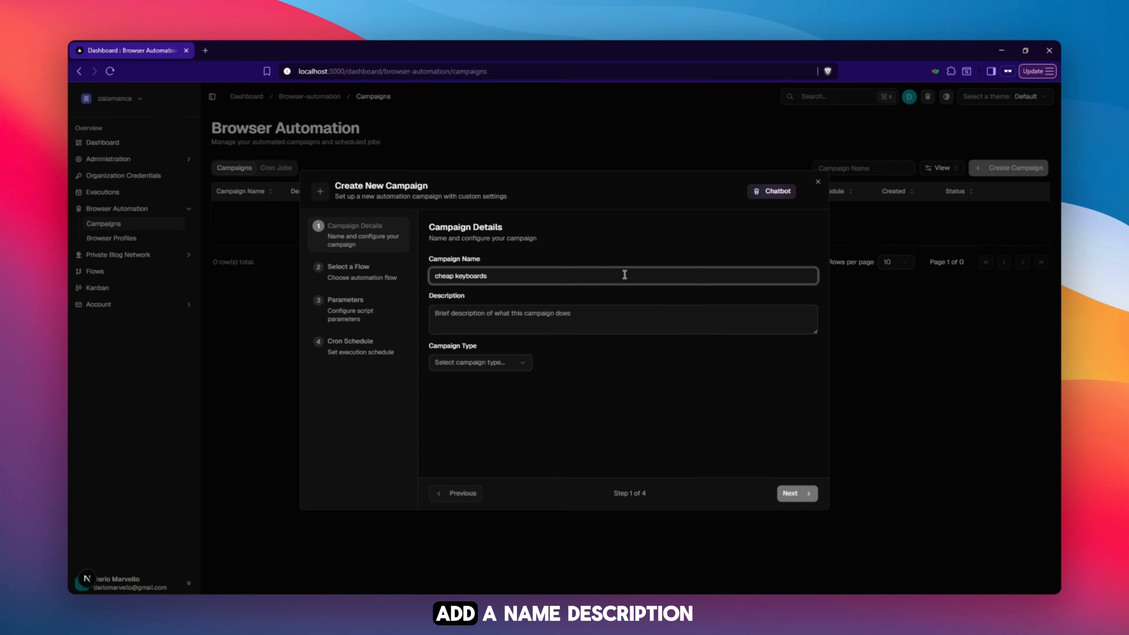
{"action": "left_click", "coordinate": [618, 317]}
{"action": "type", "text": "cheap keyboards"}
Add a new campaign type CTR and continue to flow selection
{"action": "left_click", "coordinate": [514, 363]}
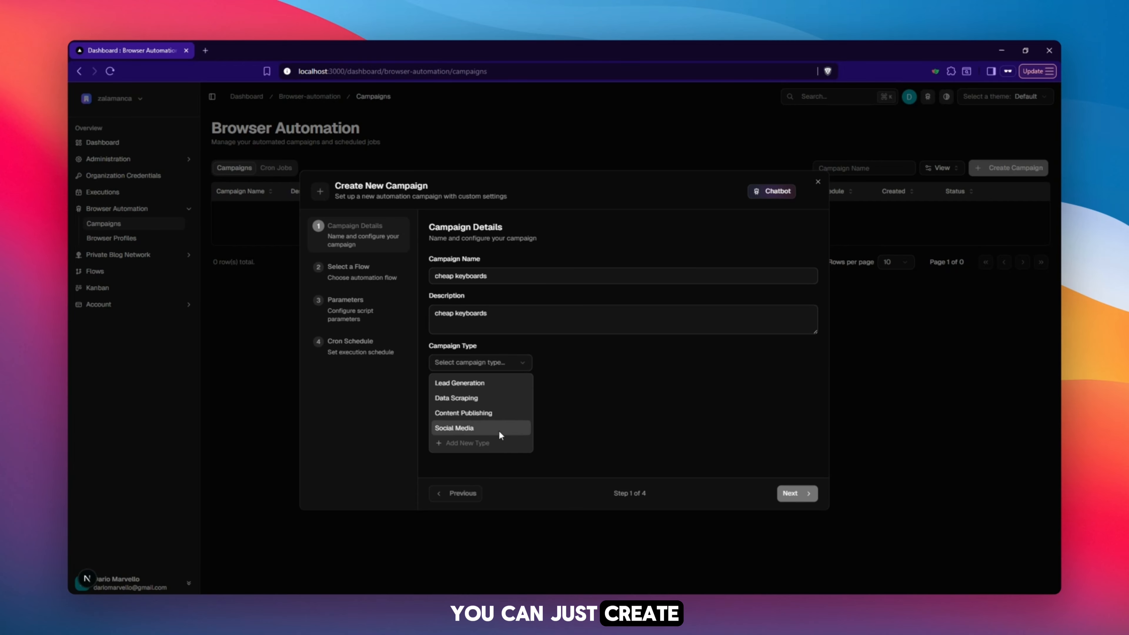
{"action": "left_click", "coordinate": [496, 443]}
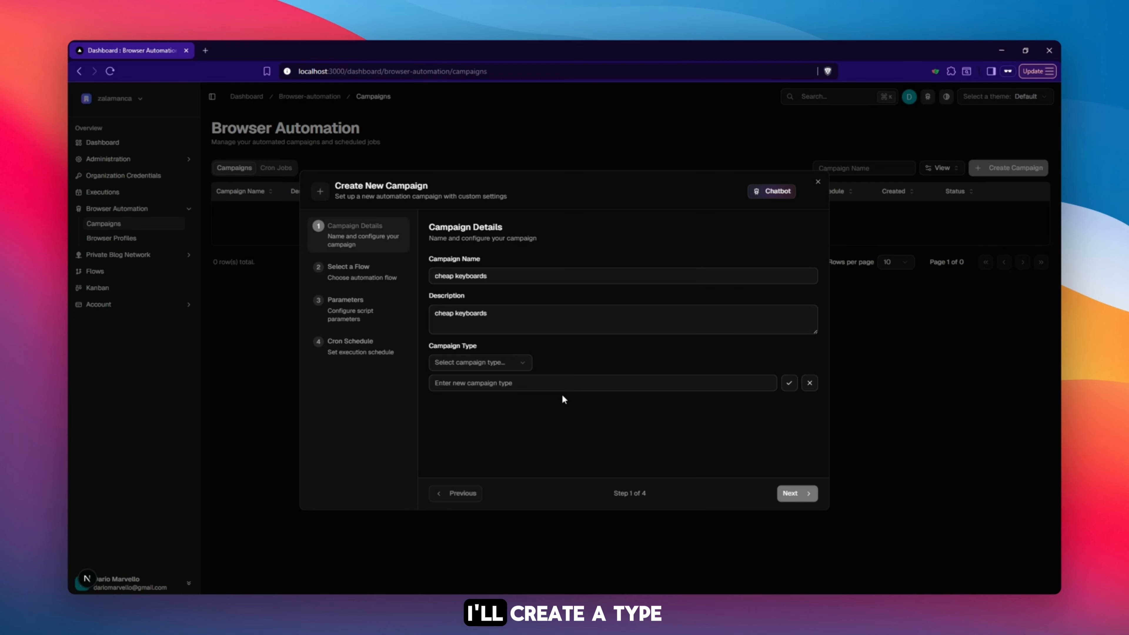
{"action": "type", "text": "CTR"}
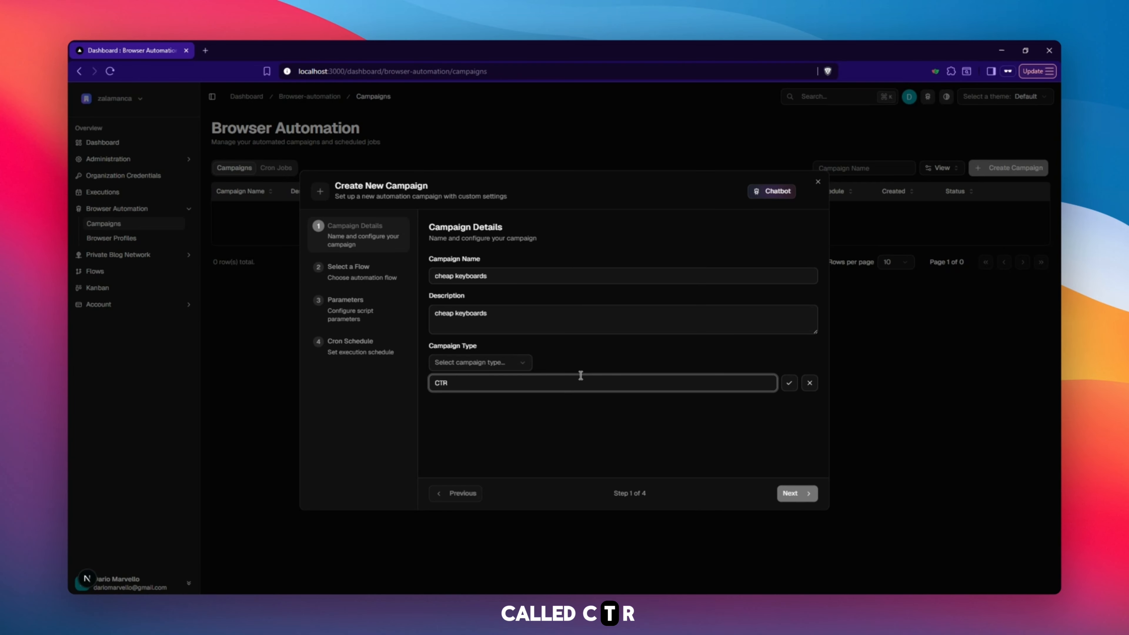
{"action": "left_click", "coordinate": [789, 384]}
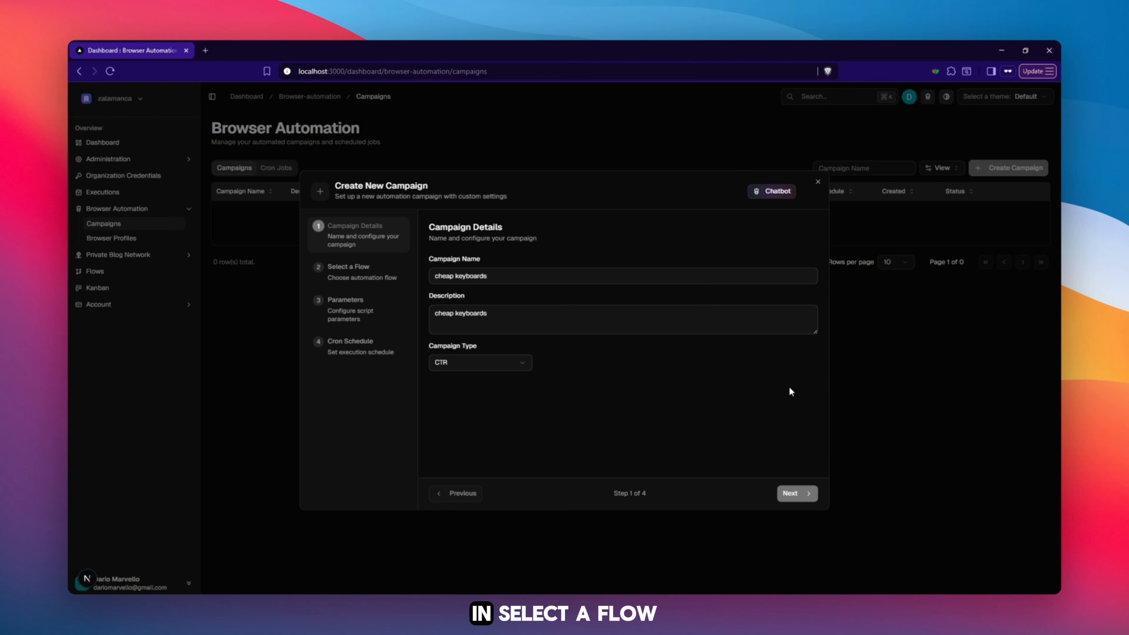
{"action": "left_click", "coordinate": [386, 284]}
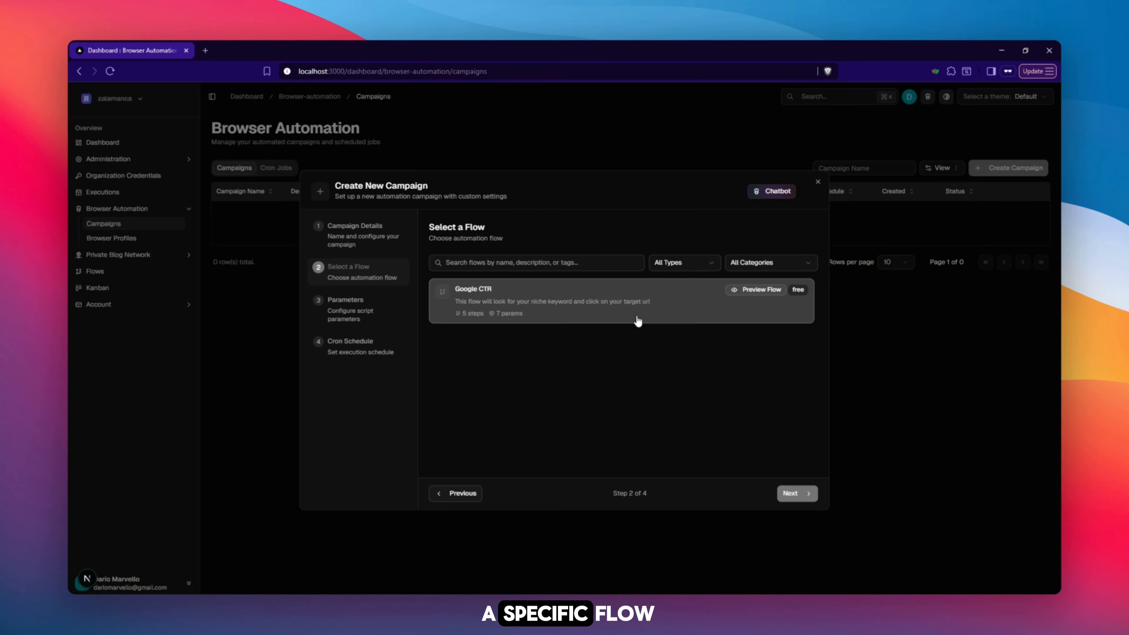
Browse the flow categories and types, then preview the Google CTR flow and its intro video
{"action": "left_click", "coordinate": [760, 261]}
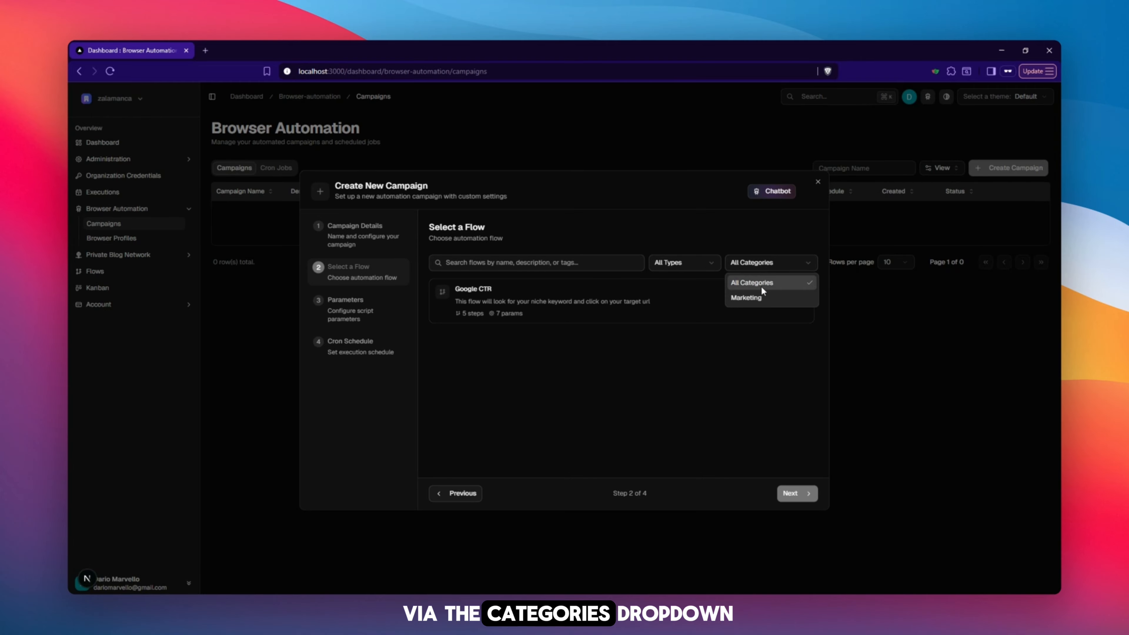
{"action": "left_click", "coordinate": [691, 265]}
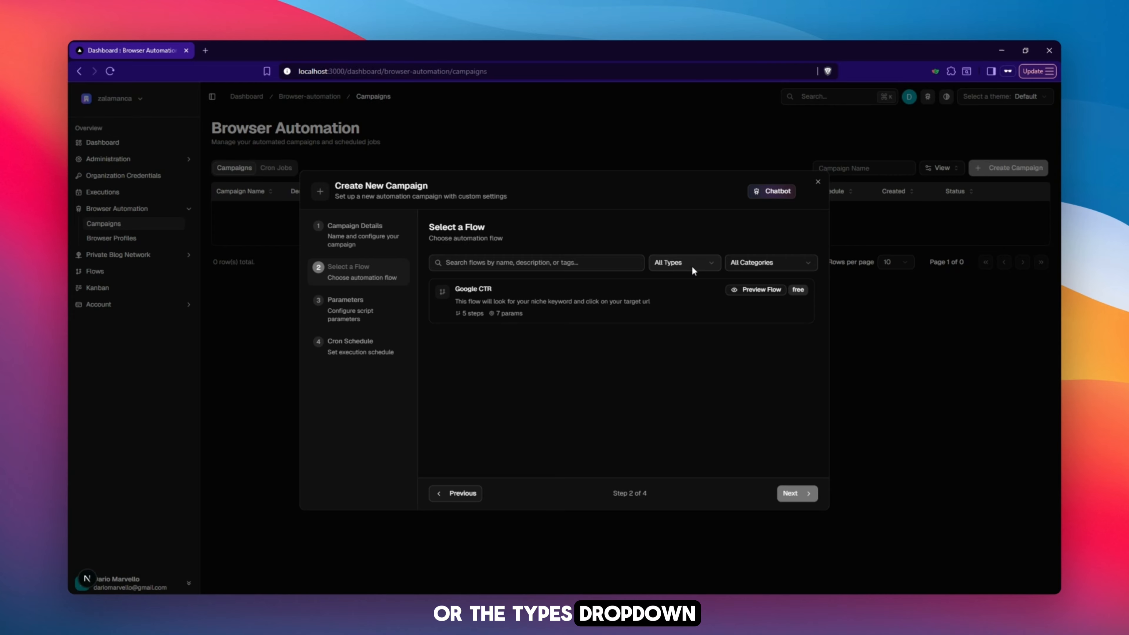
{"action": "left_click", "coordinate": [693, 267]}
{"action": "left_click", "coordinate": [685, 340]}
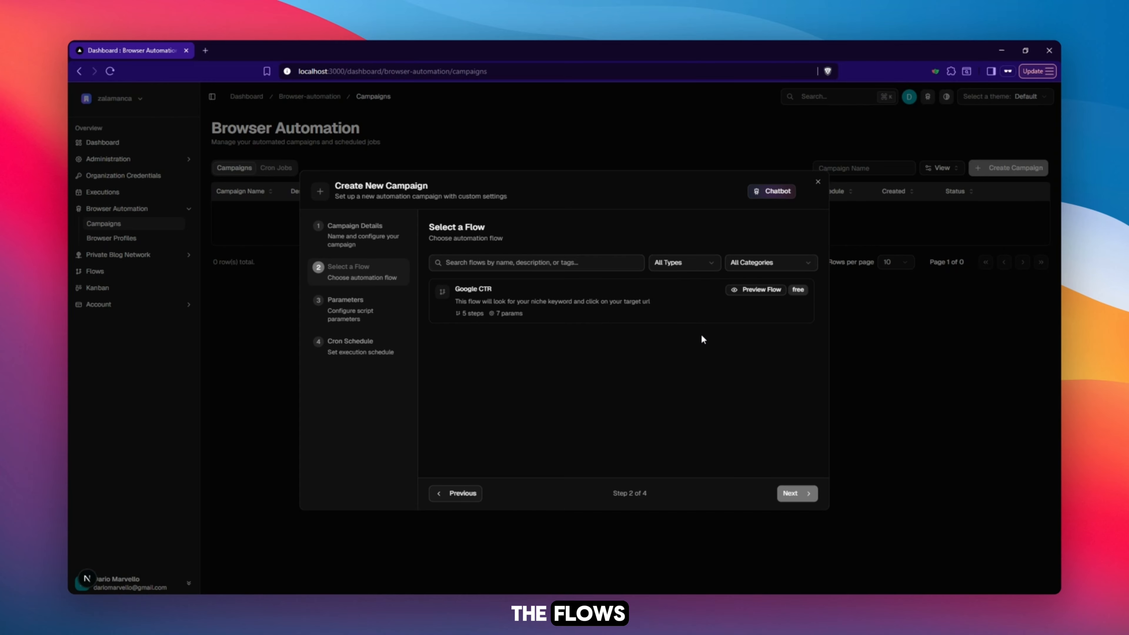
{"action": "left_click", "coordinate": [758, 289]}
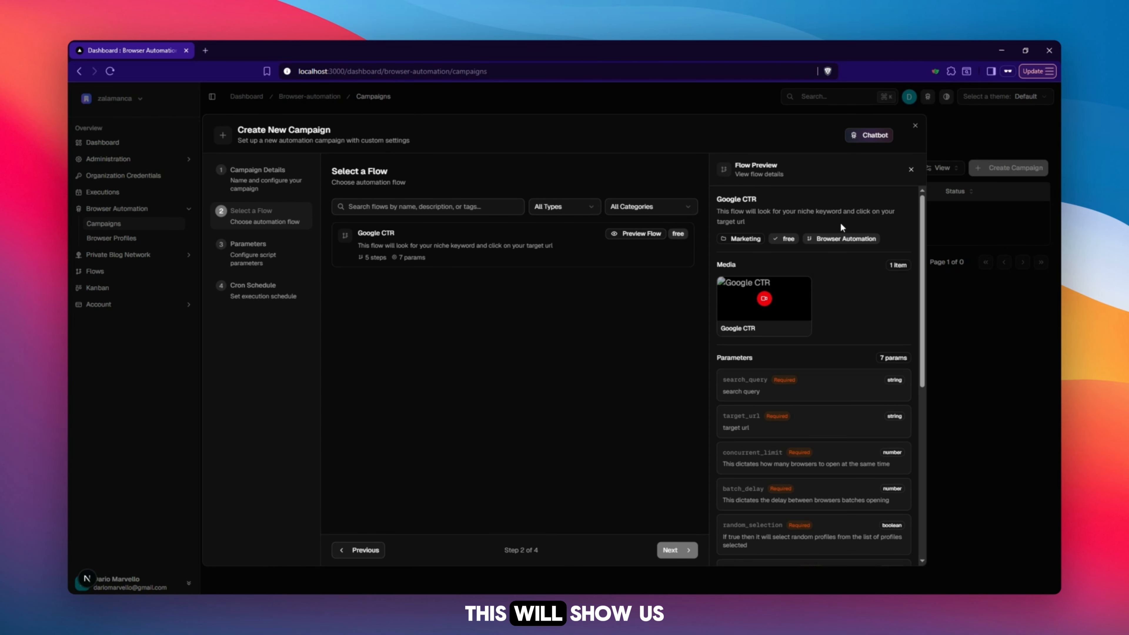
{"action": "triple_click", "coordinate": [793, 221]}
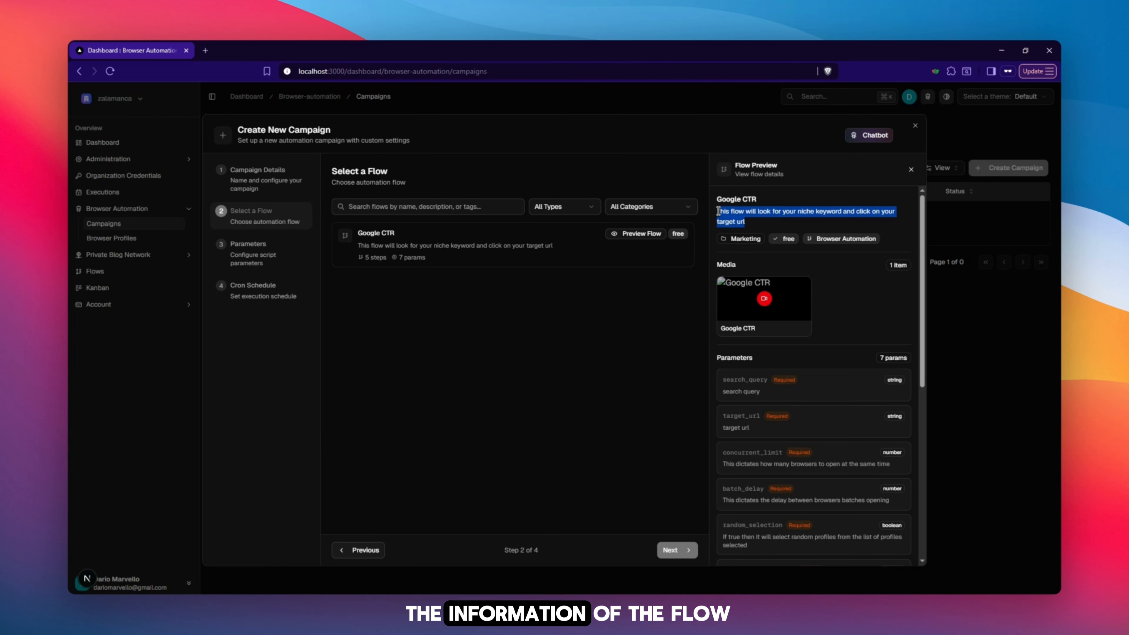
{"action": "left_click", "coordinate": [880, 291]}
{"action": "left_click", "coordinate": [764, 298]}
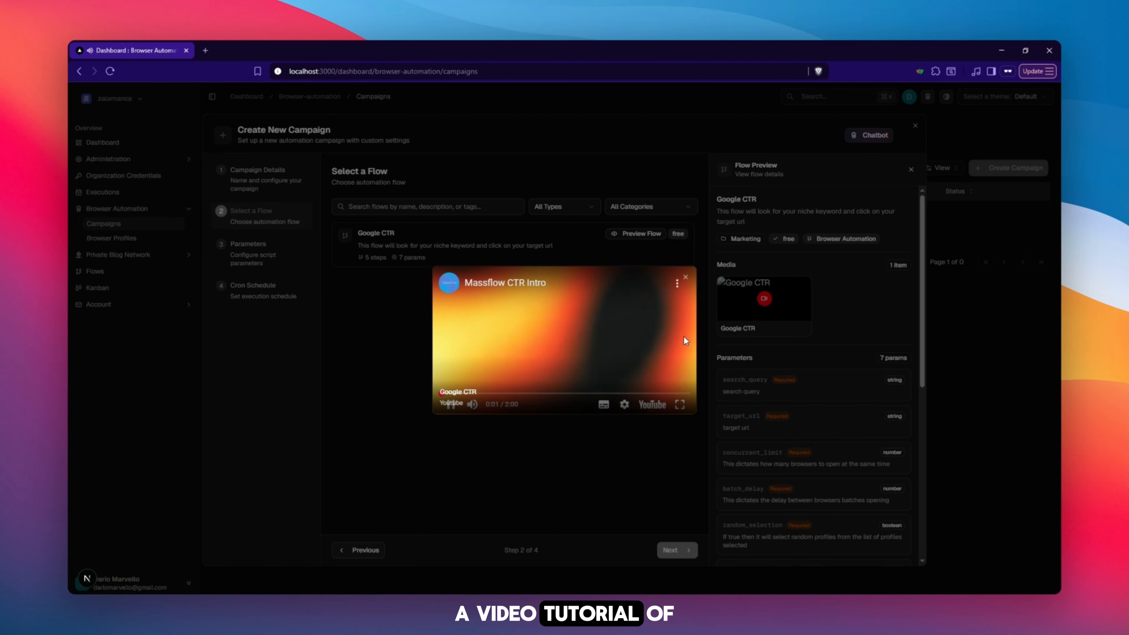
{"action": "left_click", "coordinate": [765, 344]}
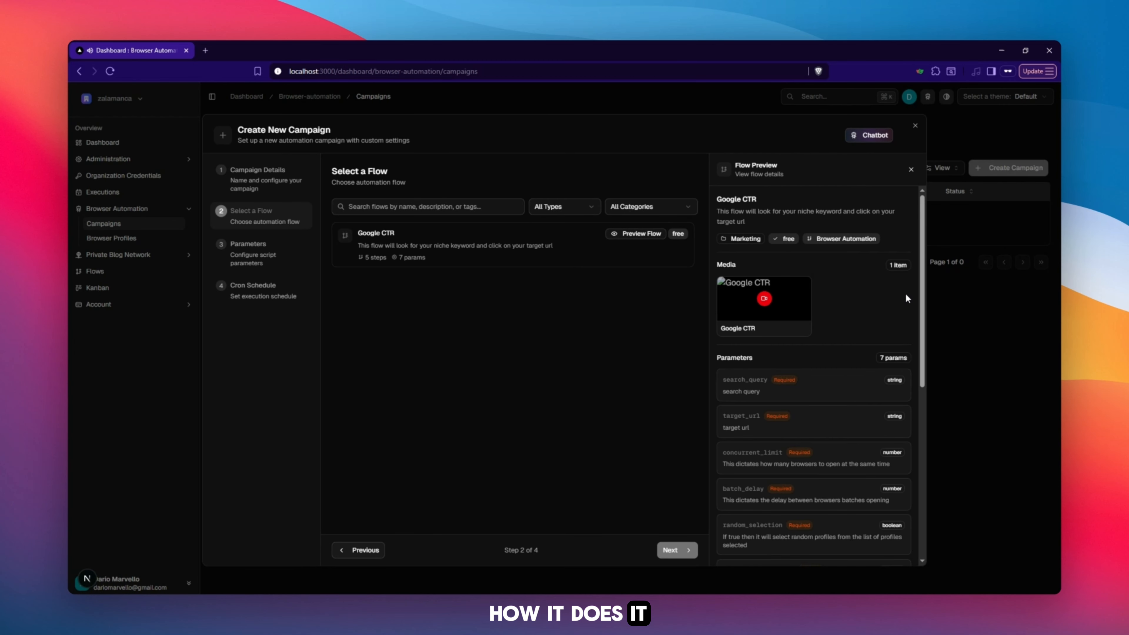
Select the Google CTR flow and advance to its parameters
{"action": "scroll", "coordinate": [905, 294], "scroll_direction": "down", "scroll_amount": 3}
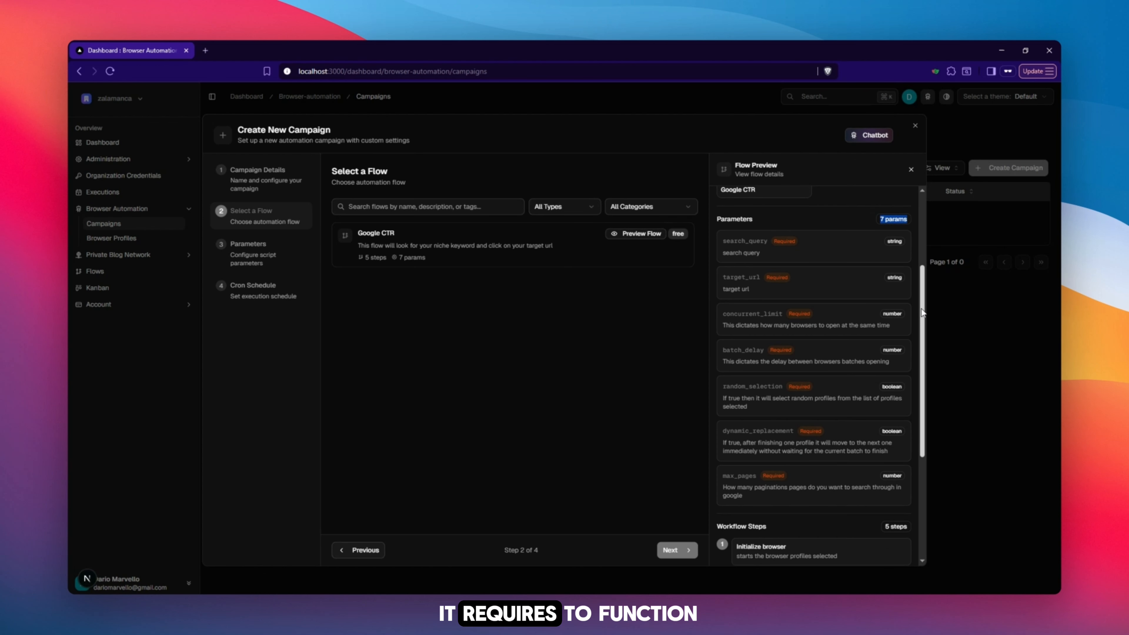
{"action": "scroll", "coordinate": [874, 220], "scroll_direction": "down", "scroll_amount": 4}
{"action": "left_click_drag", "start_coordinate": [908, 330], "coordinate": [897, 330]}
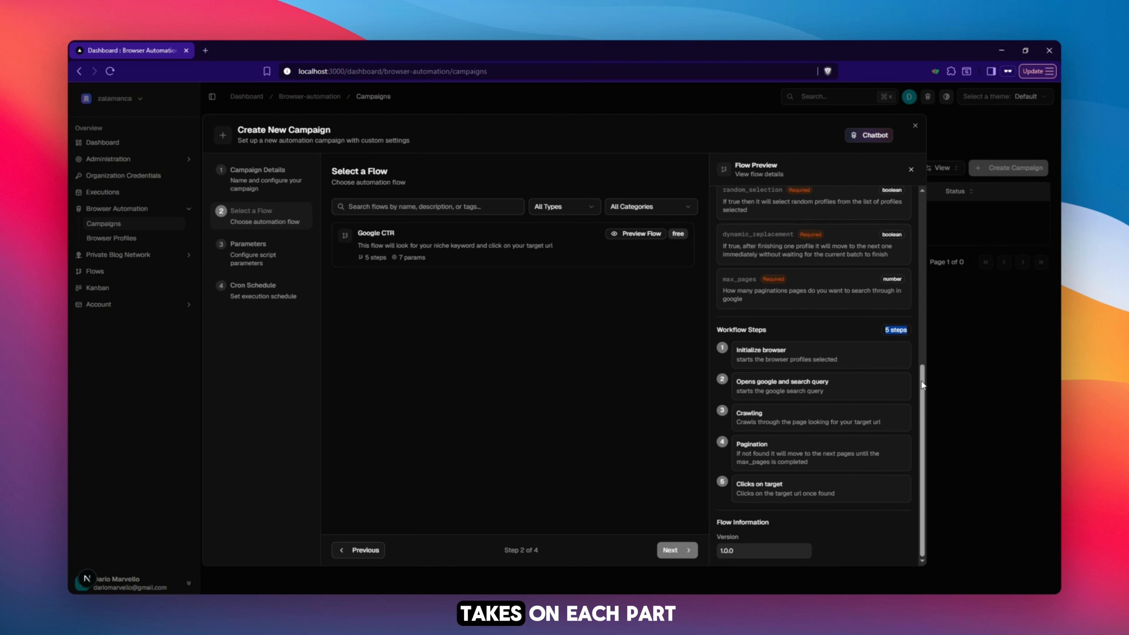
{"action": "left_click", "coordinate": [755, 550]}
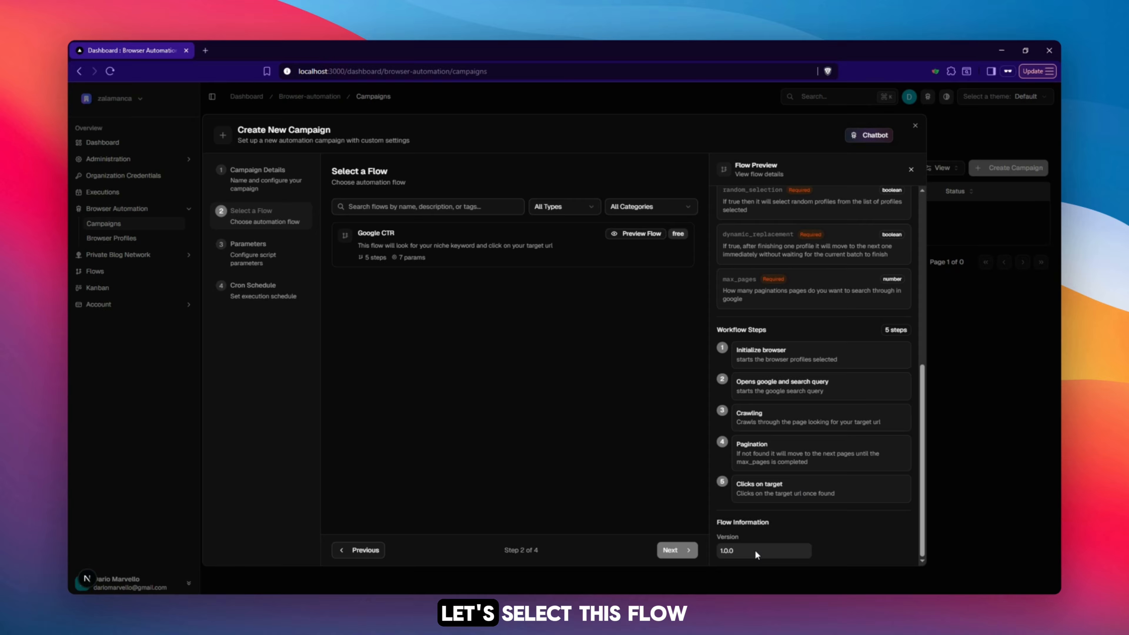
{"action": "left_click", "coordinate": [446, 256]}
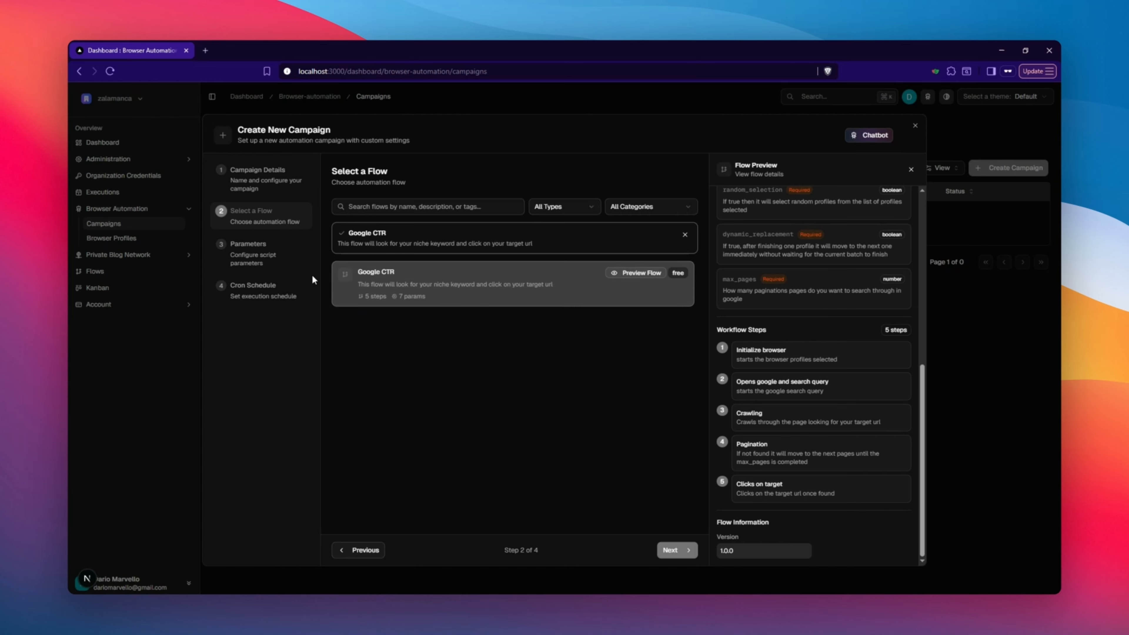
{"action": "left_click", "coordinate": [281, 267]}
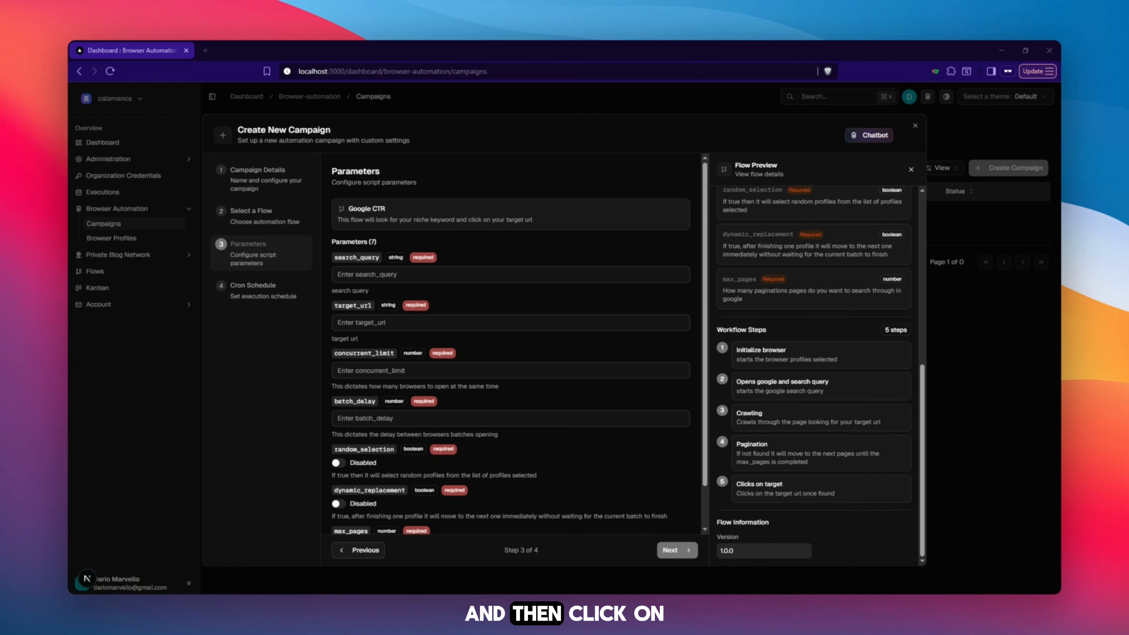
{"action": "left_click", "coordinate": [464, 275]}
{"action": "type", "text": "best cheap keyboards for coding"}
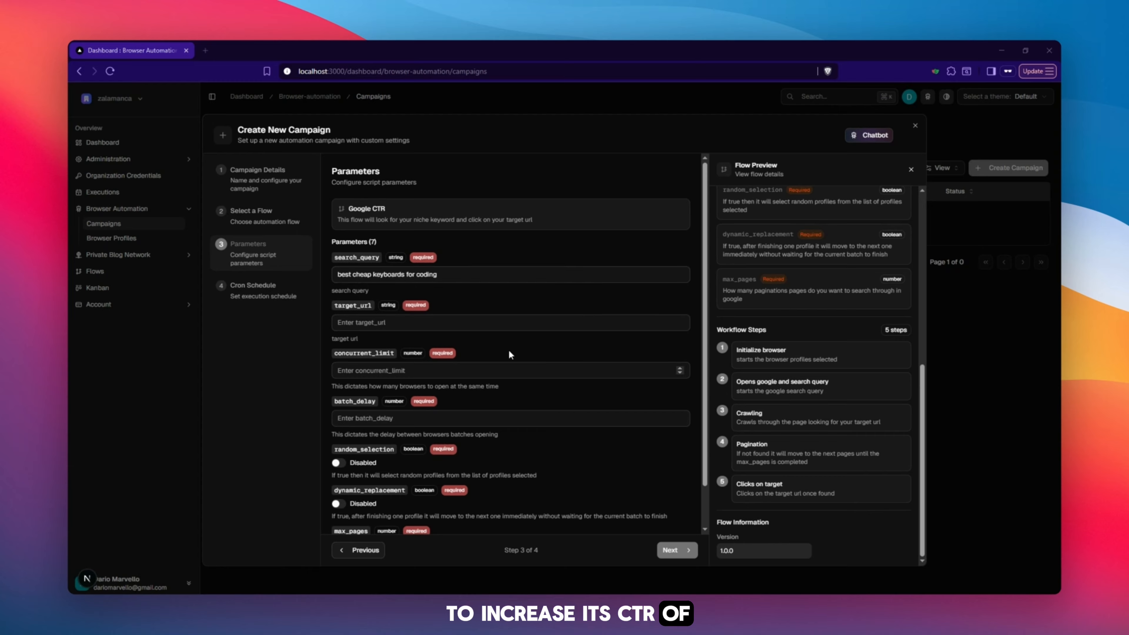
{"action": "left_click", "coordinate": [494, 326]}
{"action": "type", "text": "https://www.zsa.io"}
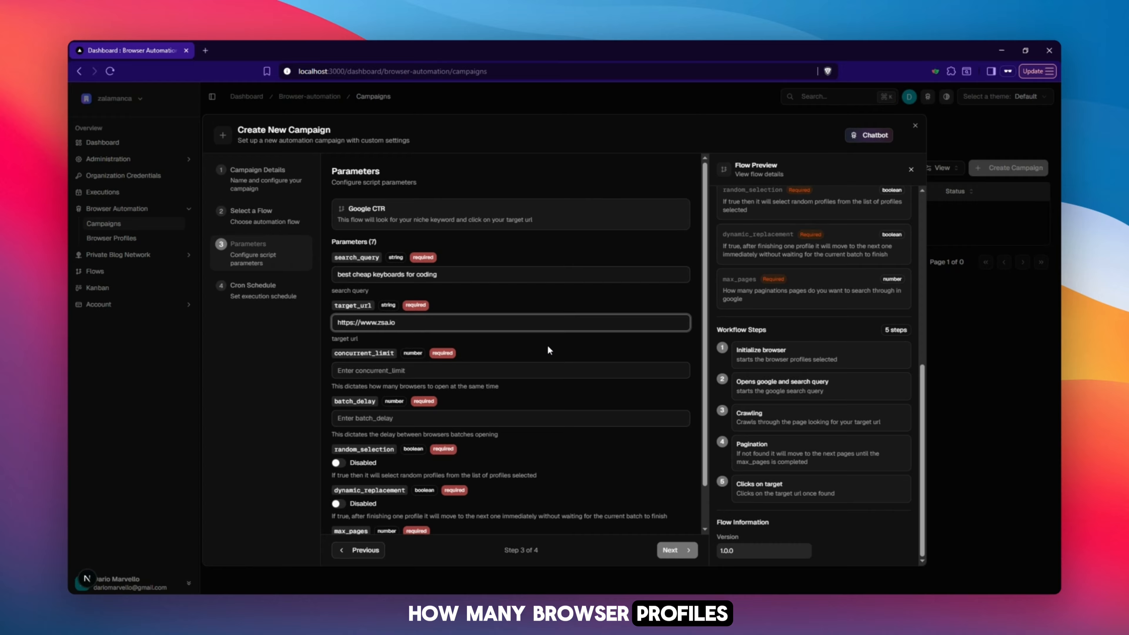
Set concurrent_limit to 3 and batch_delay to 4
{"action": "left_click", "coordinate": [545, 369]}
{"action": "type", "text": "3"}
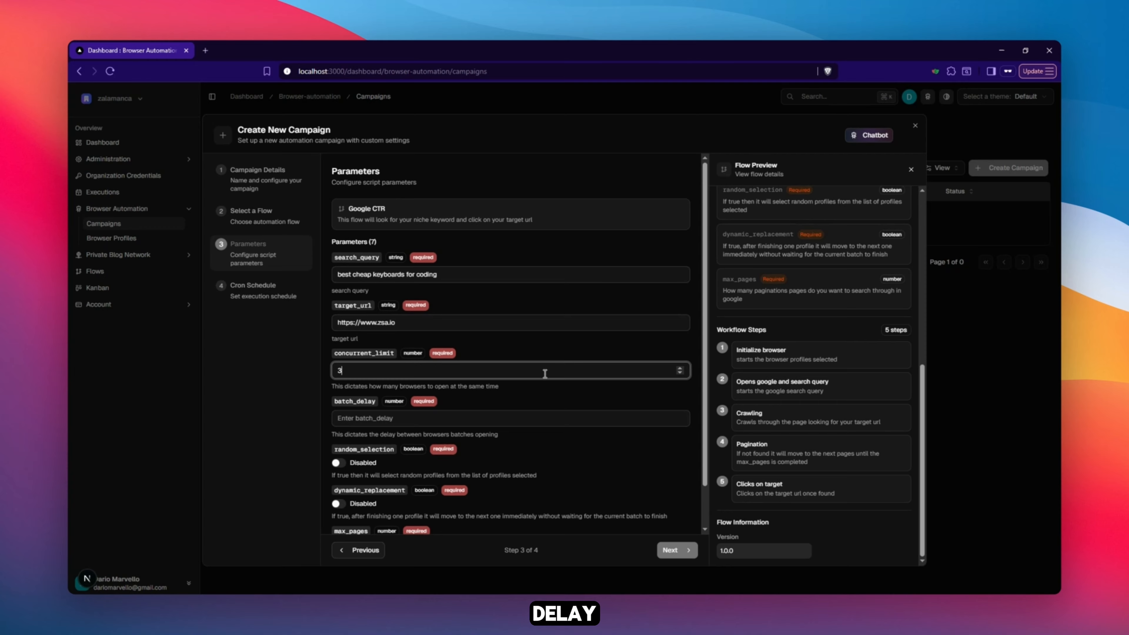
{"action": "scroll", "coordinate": [547, 382], "scroll_direction": "down", "scroll_amount": 1}
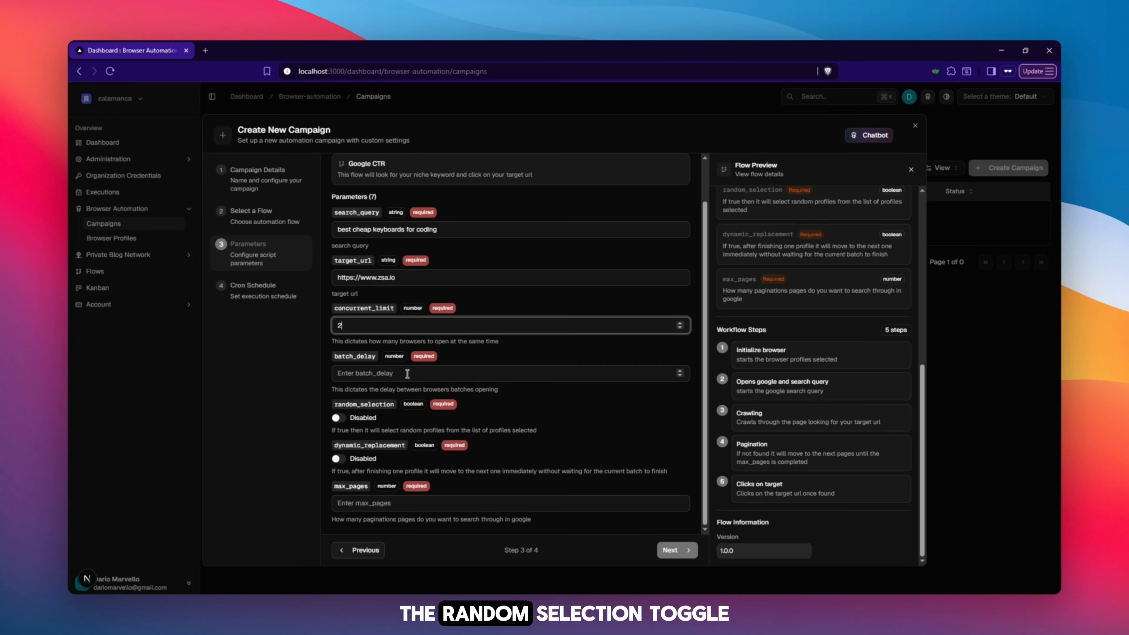
{"action": "double_click", "coordinate": [350, 330]}
{"action": "type", "text": "3"}
{"action": "left_click", "coordinate": [375, 373]}
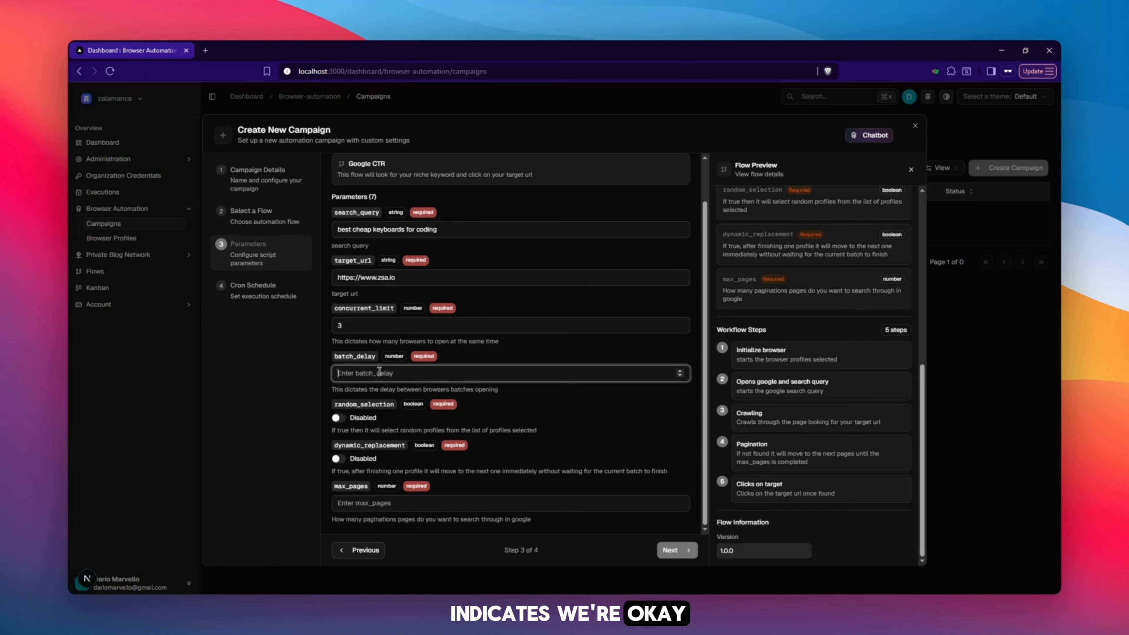
{"action": "type", "text": "4"}
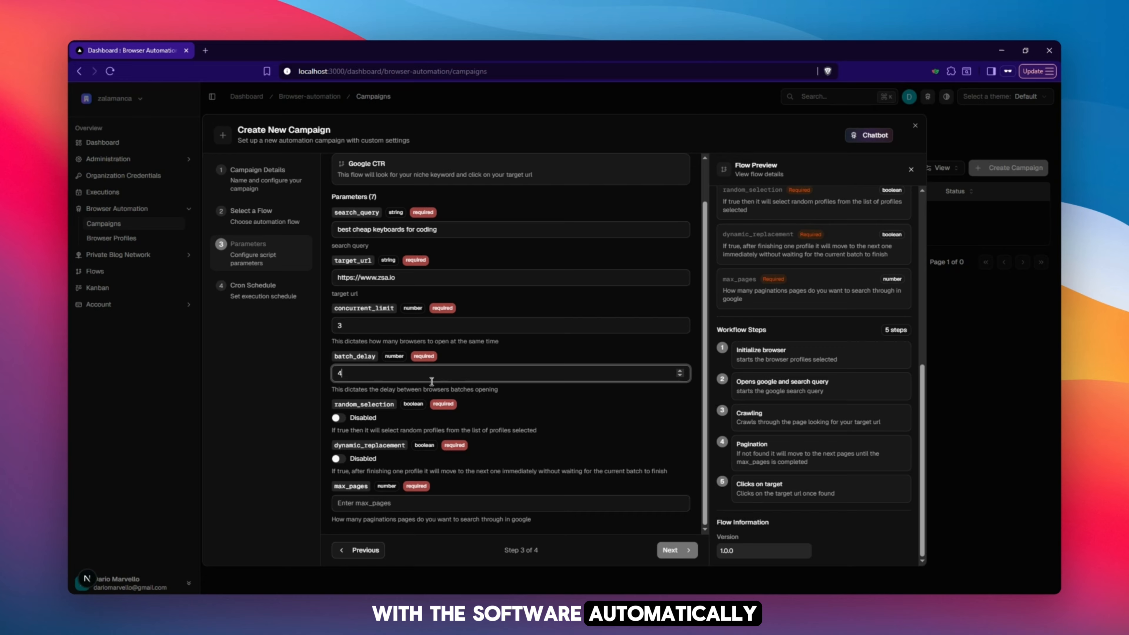
{"action": "left_click", "coordinate": [574, 437]}
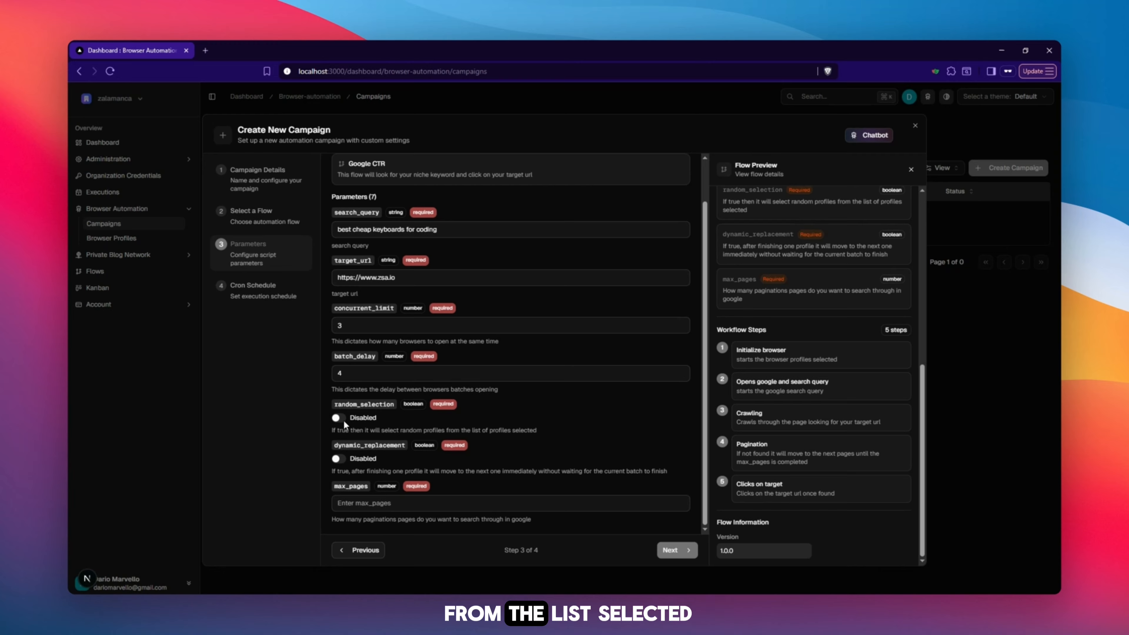
Enable dynamic profile replacement, set max_pages to 5, and continue to the cron schedule
{"action": "left_click", "coordinate": [343, 458]}
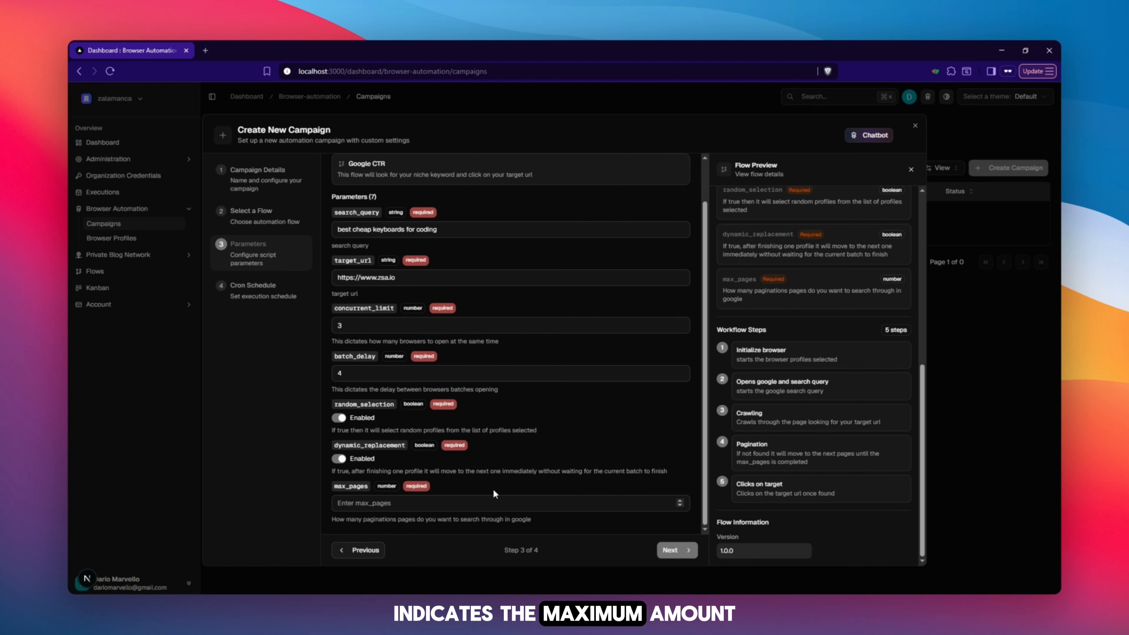
{"action": "left_click", "coordinate": [494, 502]}
{"action": "type", "text": "4"}
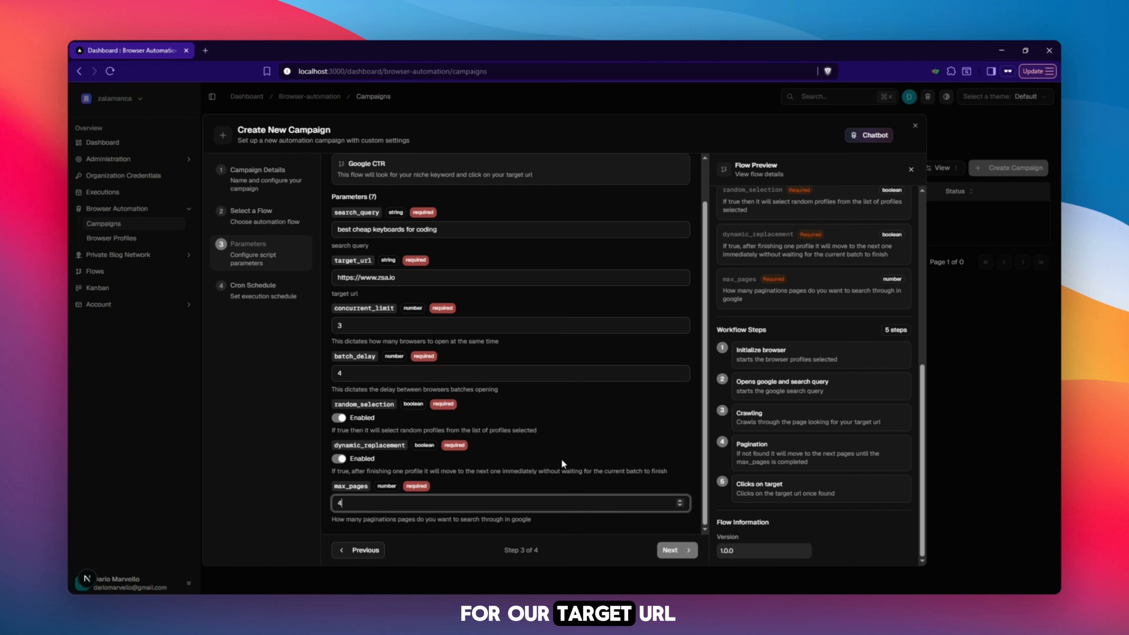
{"action": "key", "text": "BackSpace"}
{"action": "type", "text": "5"}
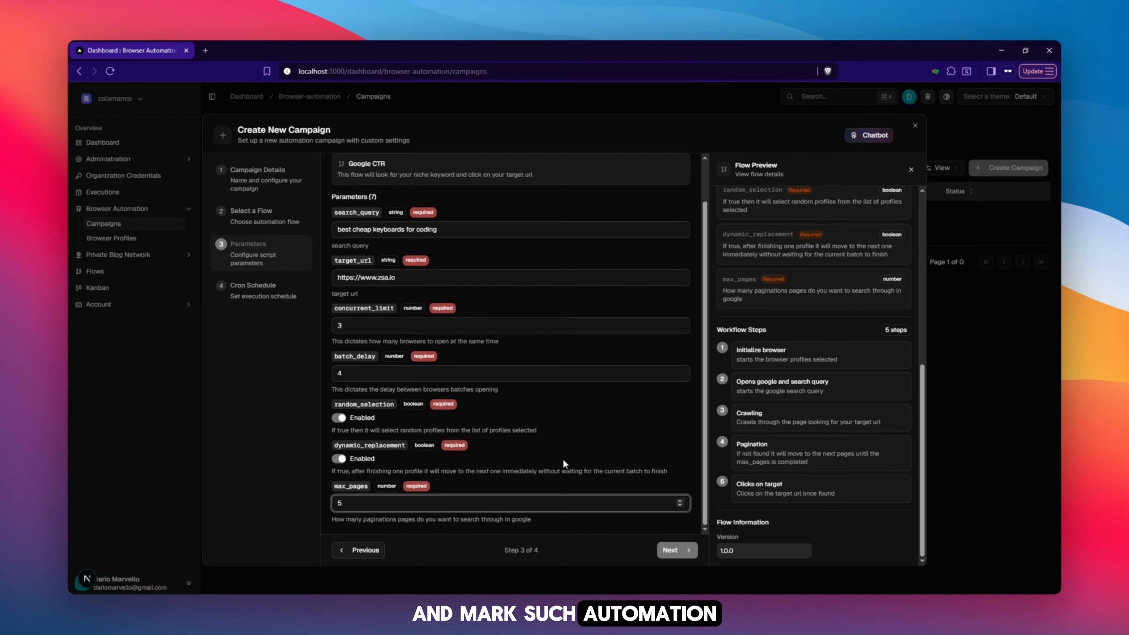
{"action": "left_click", "coordinate": [673, 552]}
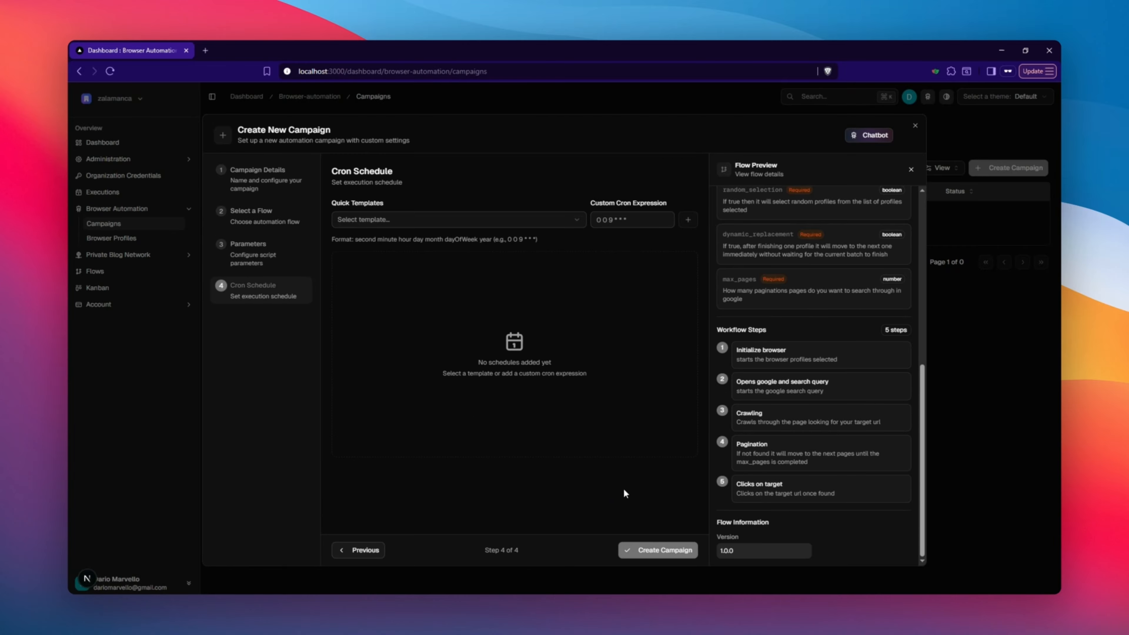
Add the Custom Schedule template (cron 0 0 5 * * *) from Quick Templates, removing and re-adding it once
{"action": "left_click", "coordinate": [911, 169]}
{"action": "left_click", "coordinate": [632, 259]}
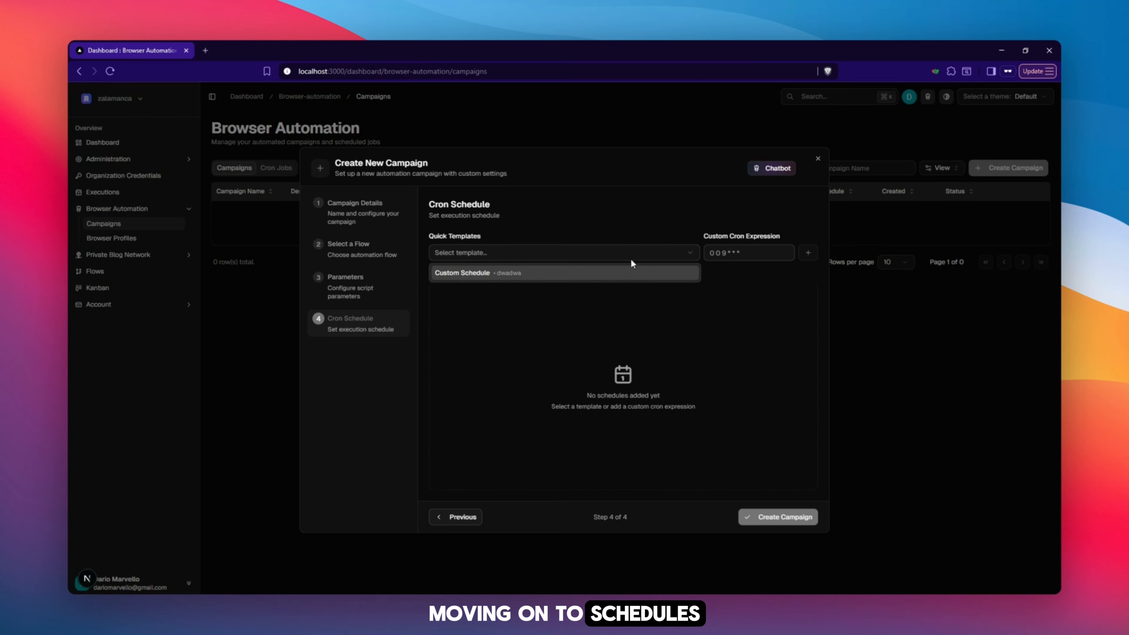
{"action": "left_click", "coordinate": [621, 274]}
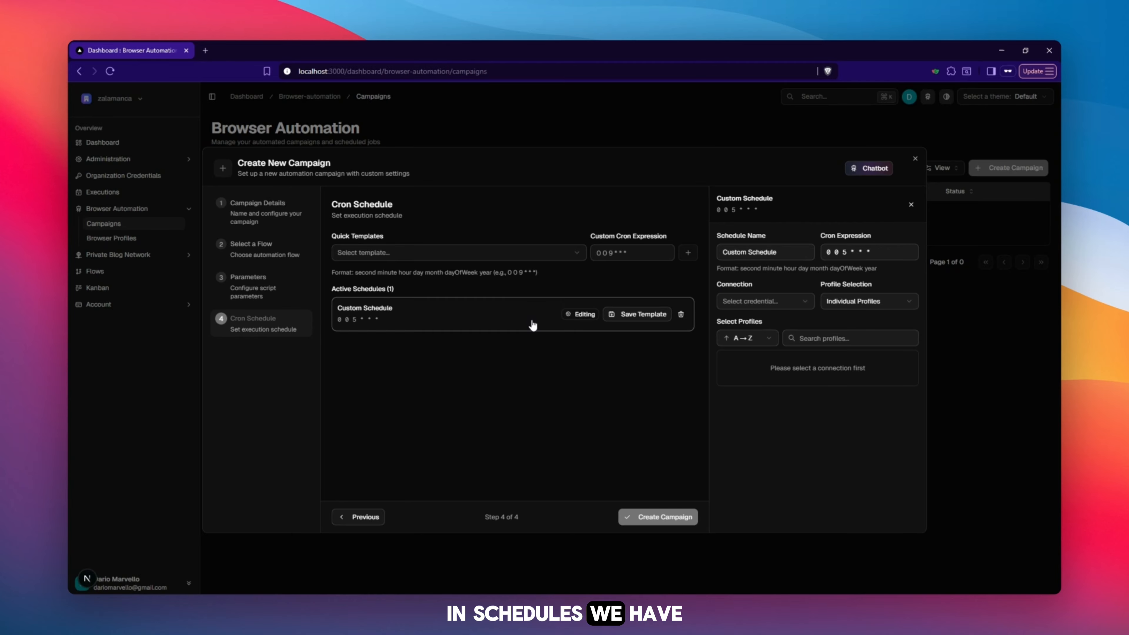
{"action": "left_click", "coordinate": [683, 314]}
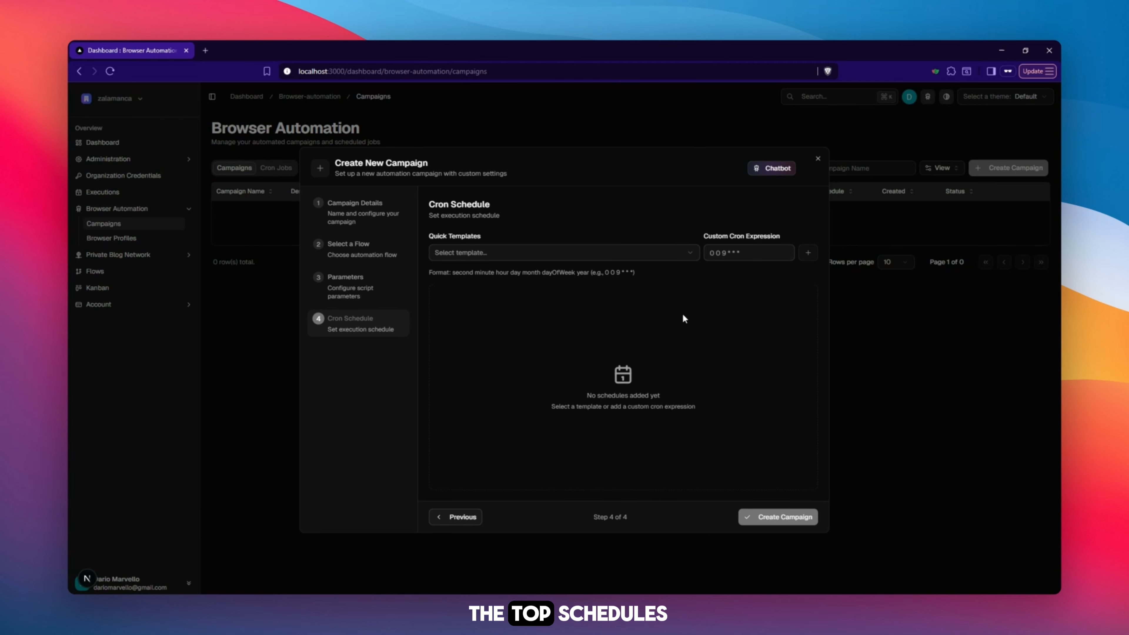
{"action": "left_click", "coordinate": [637, 256]}
{"action": "left_click", "coordinate": [630, 268]}
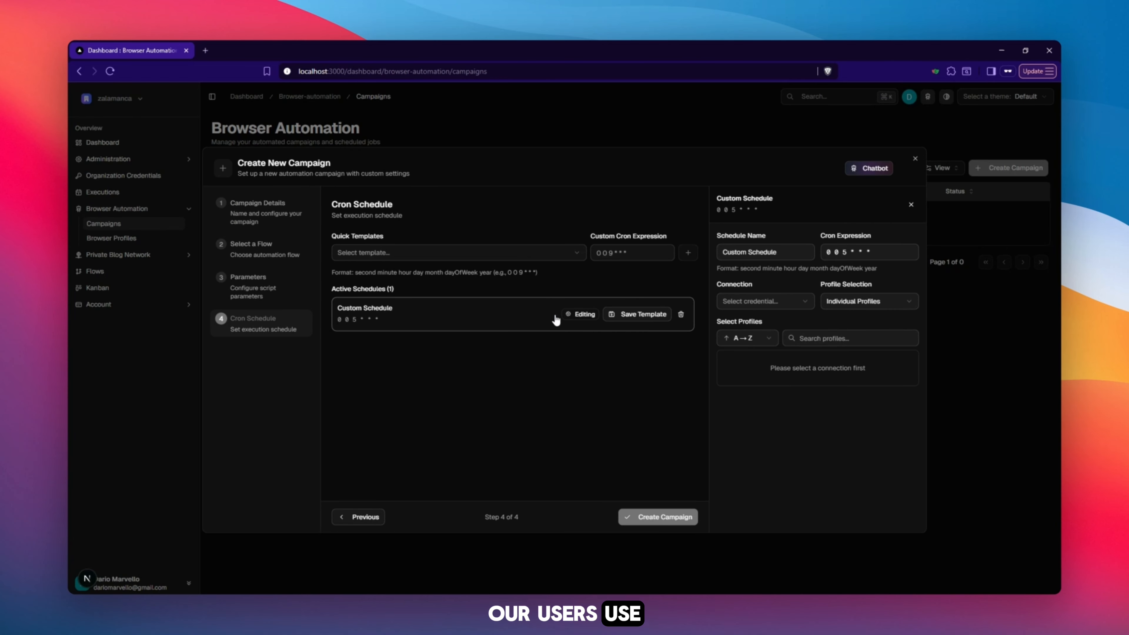
In the AI chatbot assistant, ask for a cron expression for 'every 3 minutes every day'
{"action": "left_click", "coordinate": [872, 173]}
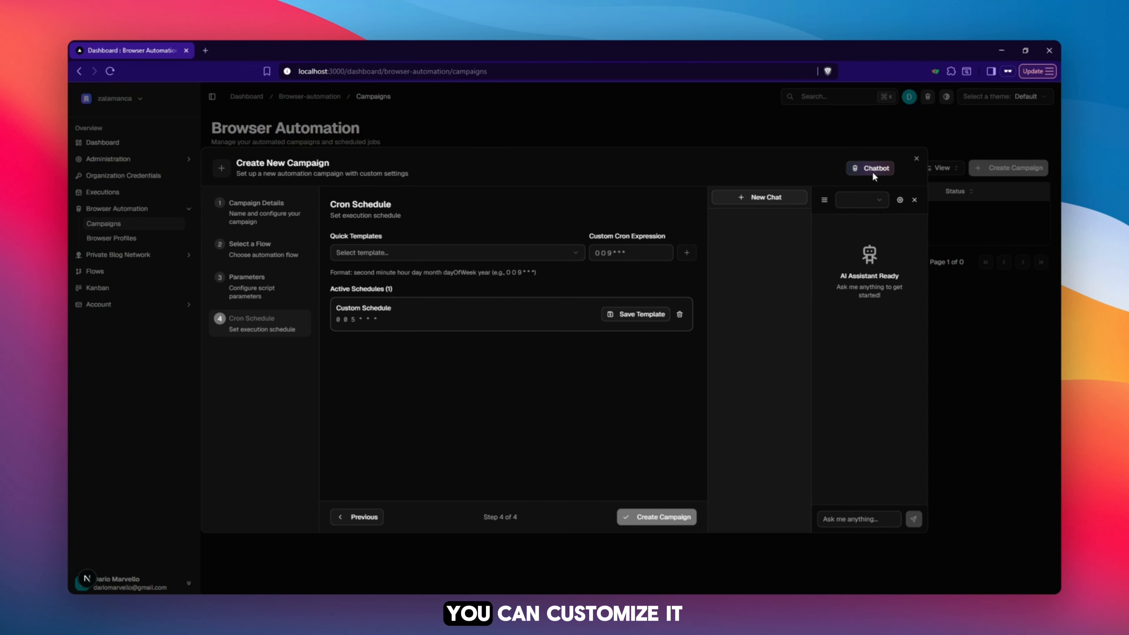
{"action": "left_click", "coordinate": [834, 204]}
{"action": "left_click", "coordinate": [882, 431]}
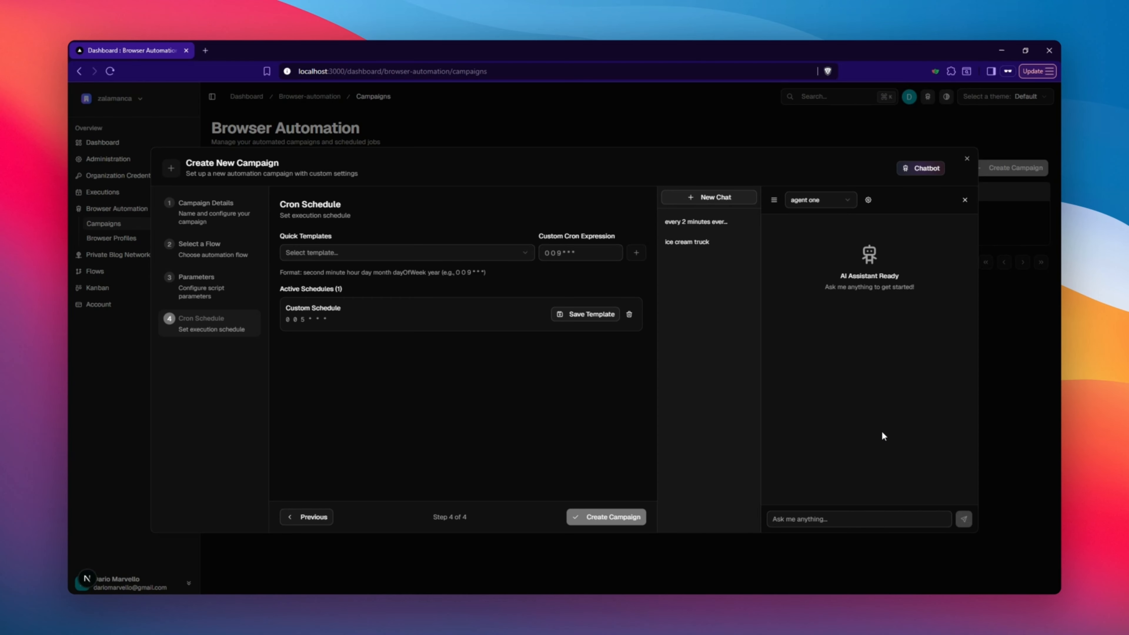
{"action": "left_click", "coordinate": [882, 521]}
{"action": "type", "text": "every"}
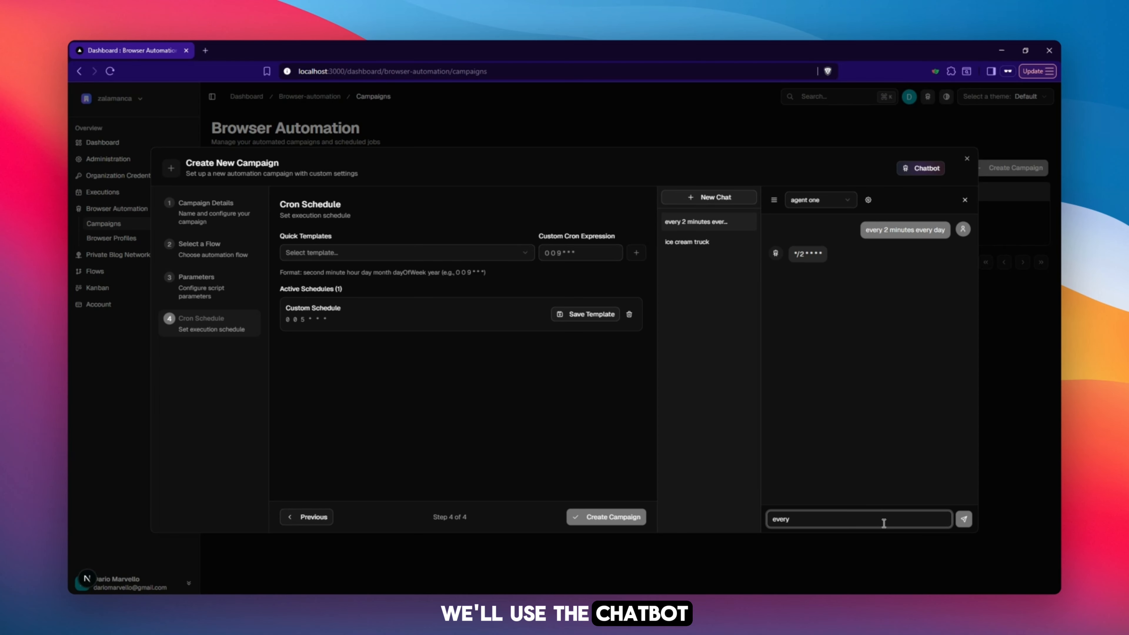
{"action": "type", "text": " 3 minutes every day"}
{"action": "key", "text": "Return"}
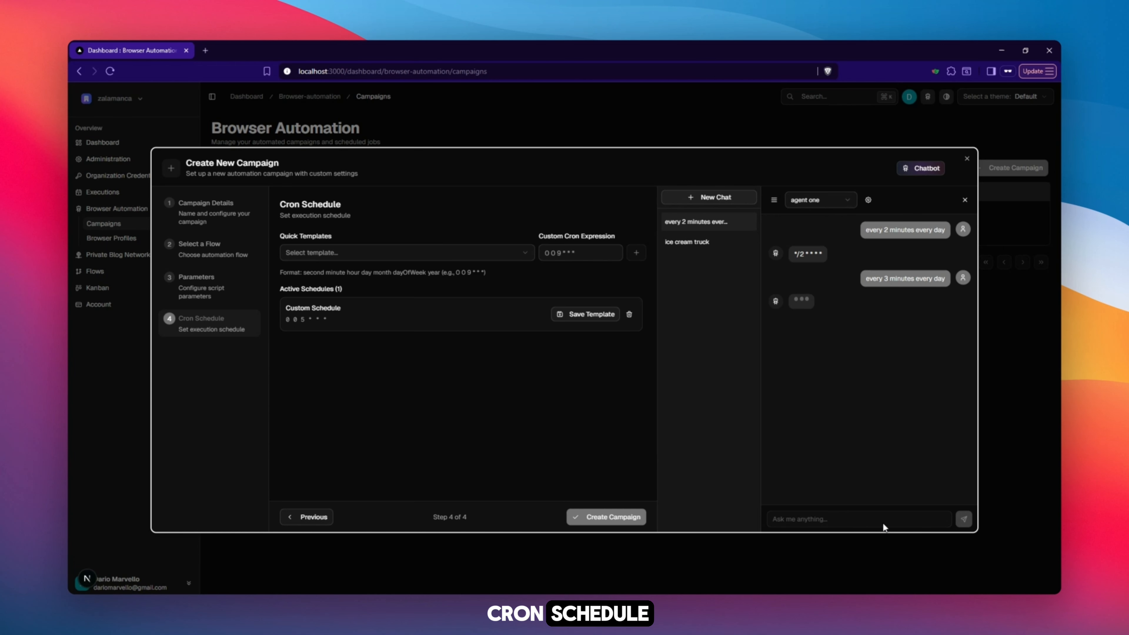
Copy the chatbot's */2 * * * * reply into the Custom Schedule's Cron Expression and apply it
{"action": "left_click_drag", "start_coordinate": [823, 255], "coordinate": [790, 259]}
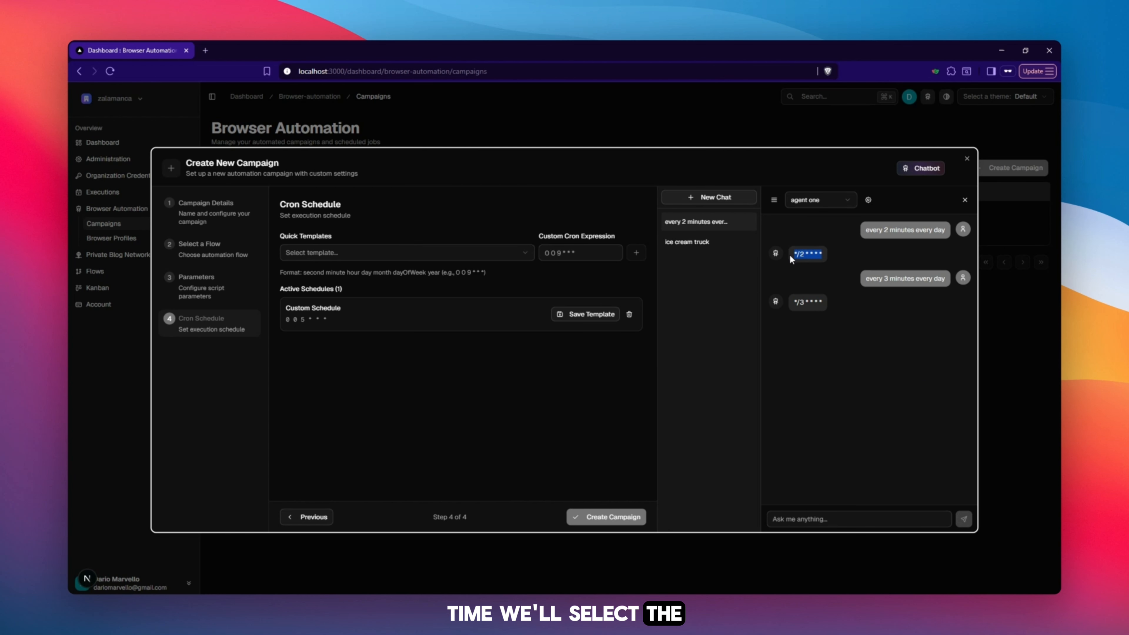
{"action": "right_click", "coordinate": [795, 256]}
{"action": "left_click", "coordinate": [811, 265]}
{"action": "left_click", "coordinate": [511, 322]}
{"action": "left_click_drag", "start_coordinate": [882, 252], "coordinate": [832, 252]}
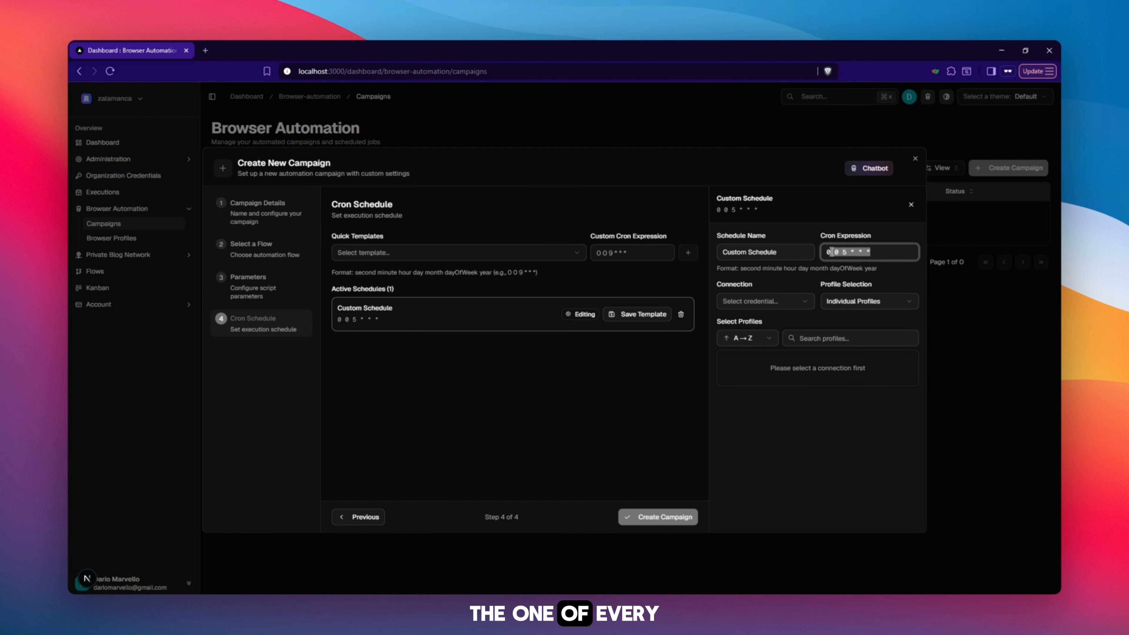
{"action": "key", "text": "ctrl+v"}
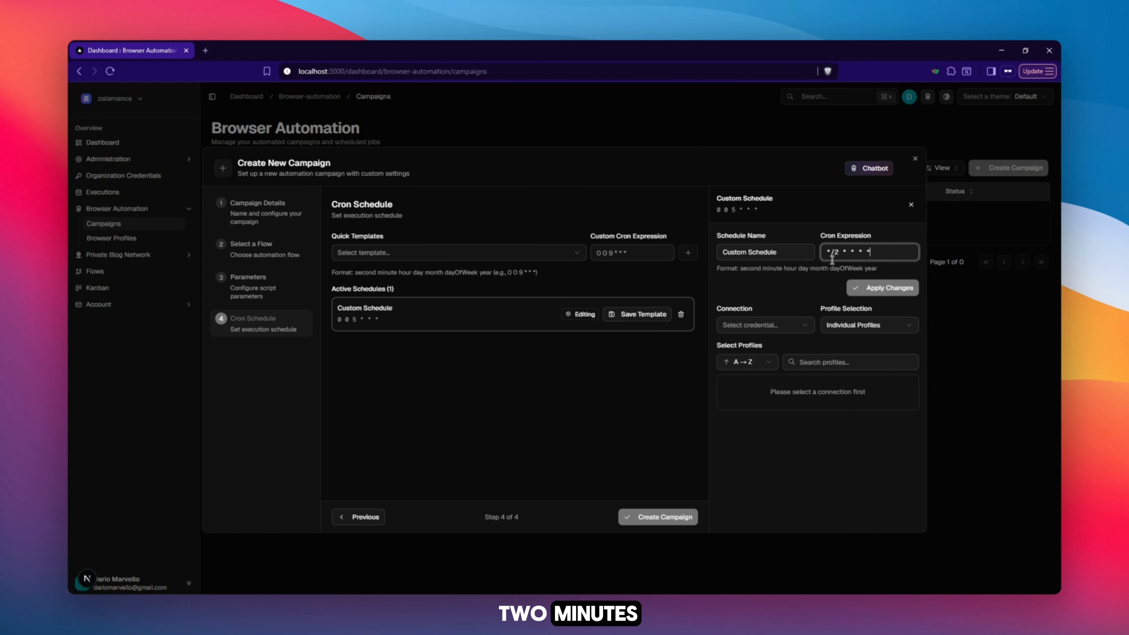
{"action": "left_click", "coordinate": [877, 293]}
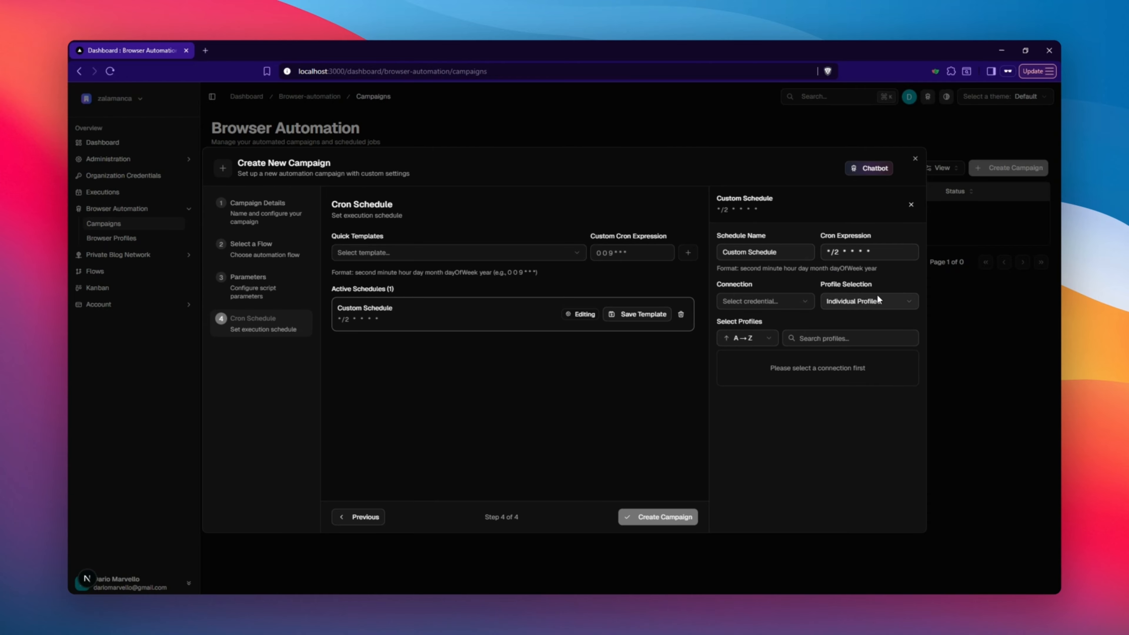
Point the schedule at Nstbrowser Connection 1 with Individual Profiles selection
{"action": "left_click", "coordinate": [756, 301]}
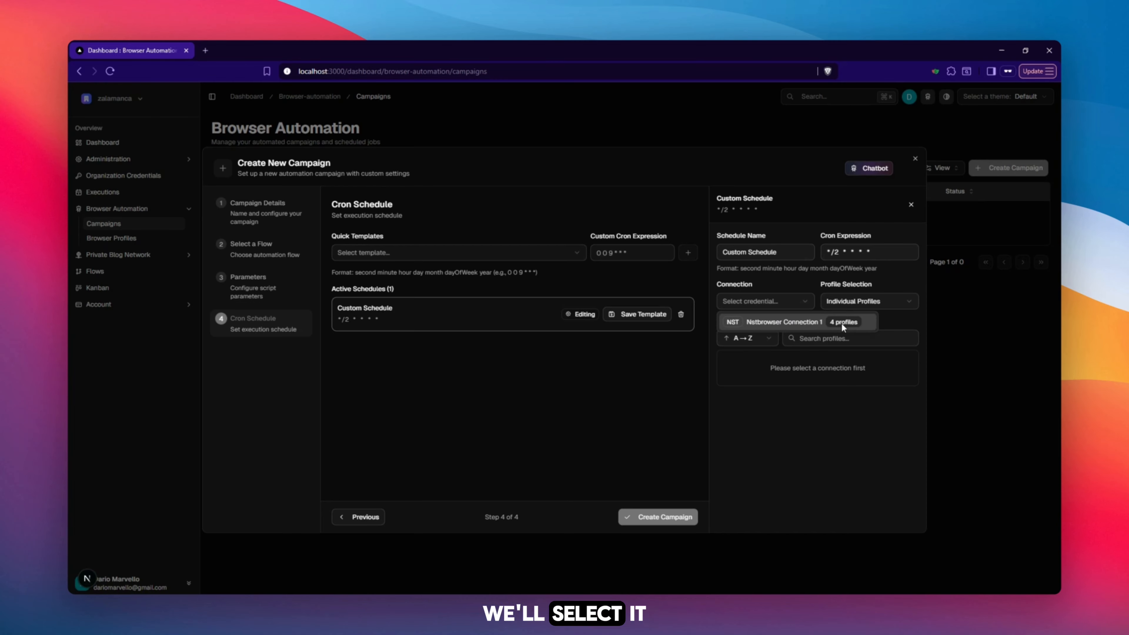
{"action": "left_click", "coordinate": [809, 322]}
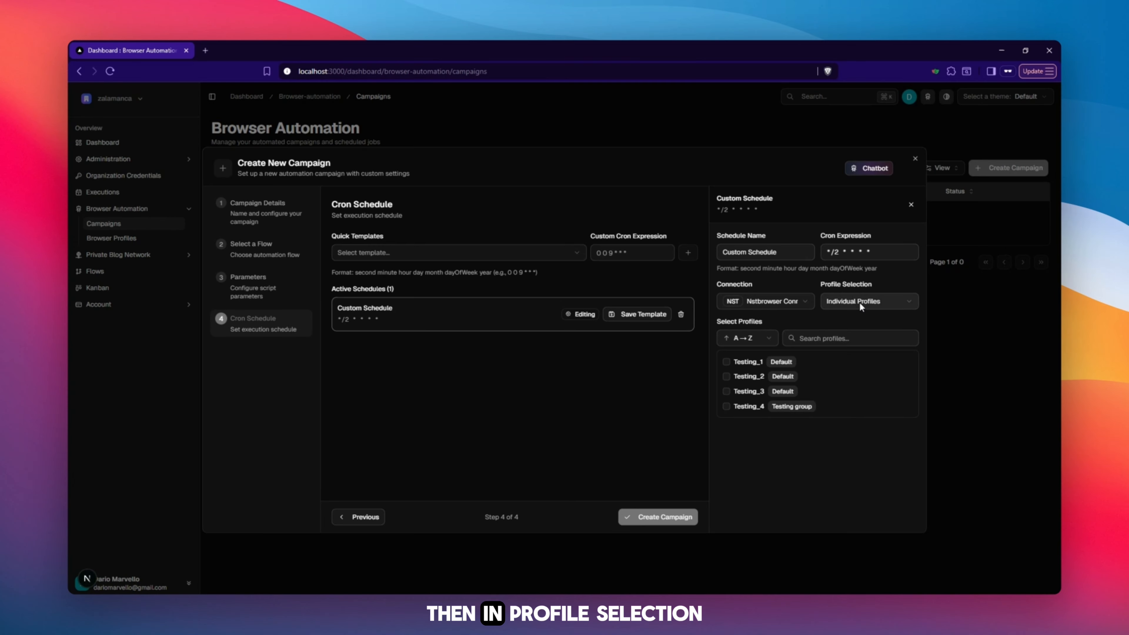
{"action": "left_click", "coordinate": [885, 302]}
{"action": "left_click", "coordinate": [856, 334]}
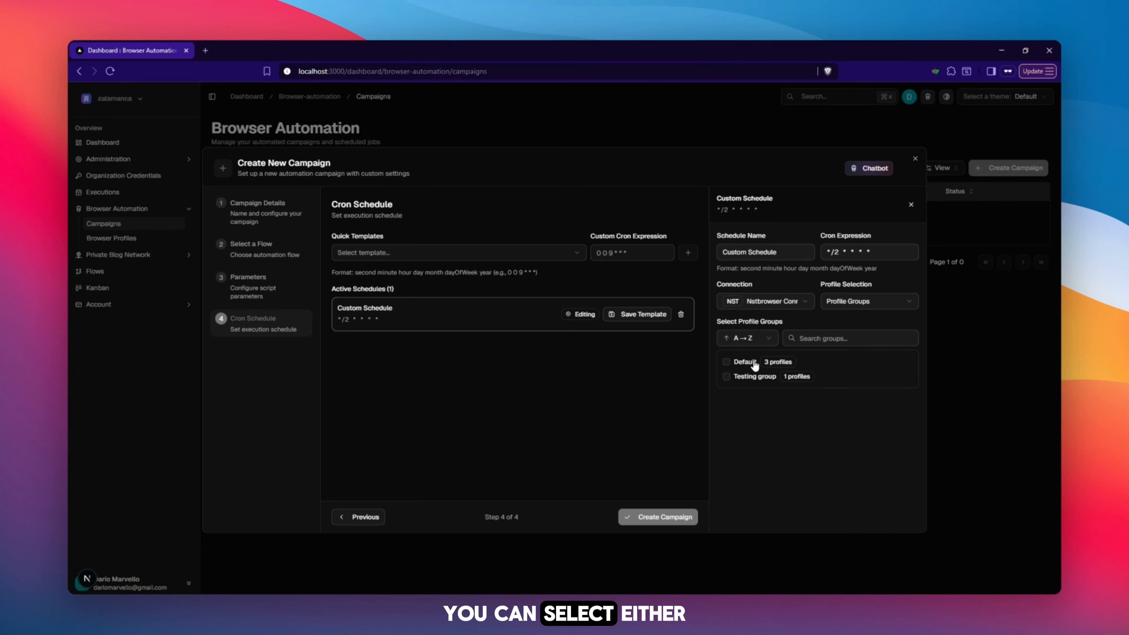
{"action": "left_click", "coordinate": [864, 305]}
{"action": "left_click", "coordinate": [858, 320]}
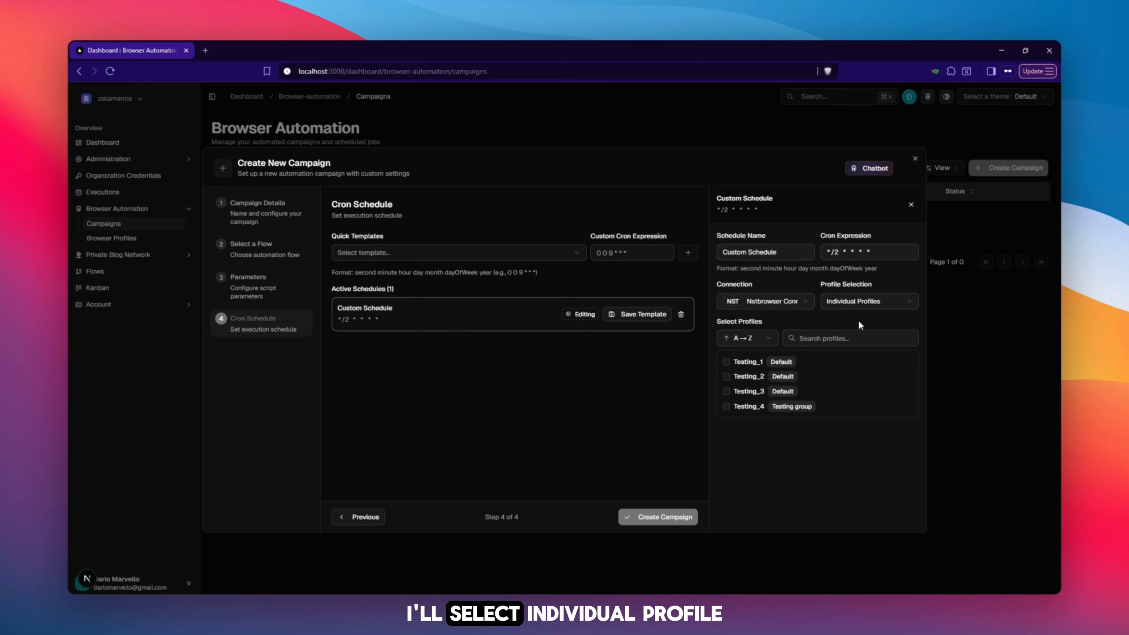
Tick profiles Testing_1 through Testing_4, then add a second Custom Schedule from Quick Templates
{"action": "left_click", "coordinate": [726, 361]}
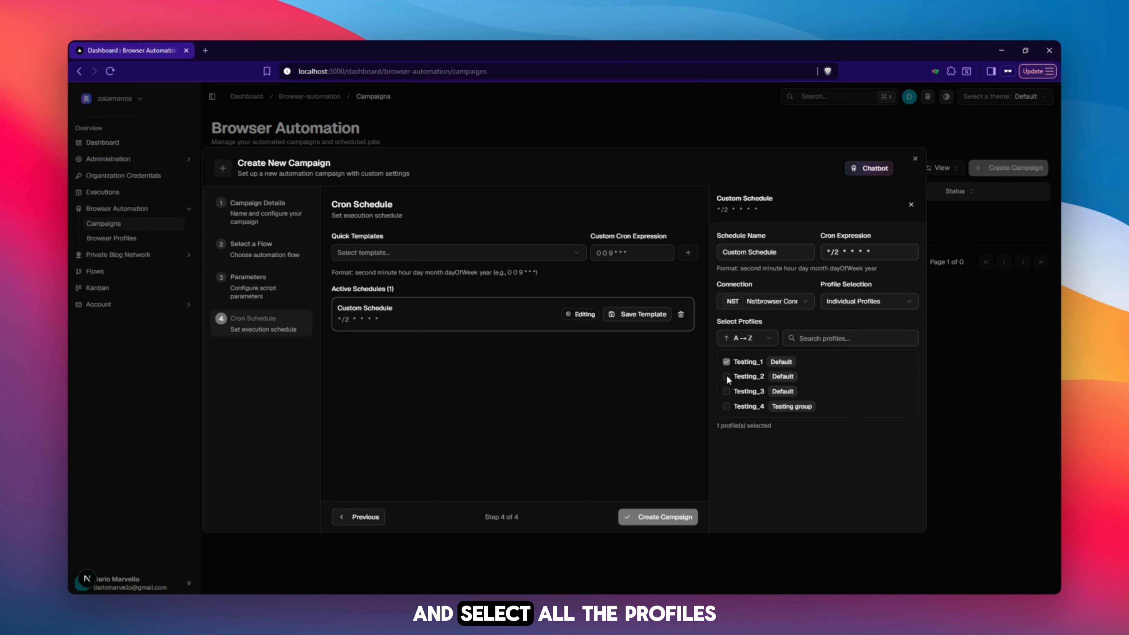
{"action": "left_click", "coordinate": [726, 377]}
{"action": "left_click", "coordinate": [727, 391]}
{"action": "left_click", "coordinate": [726, 406]}
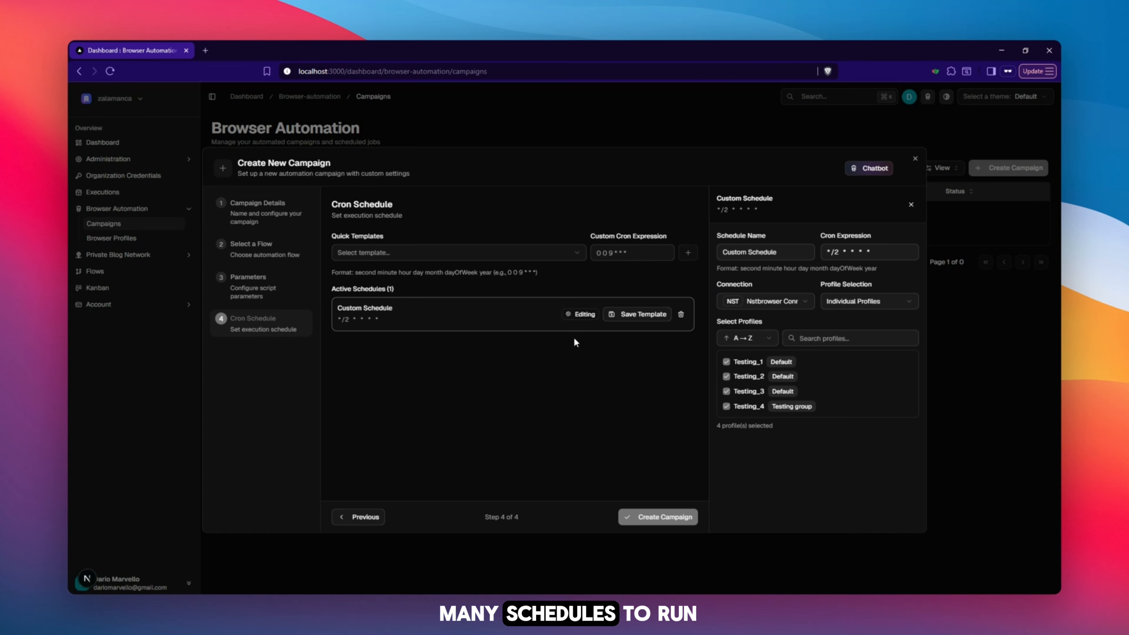
{"action": "left_click", "coordinate": [512, 252]}
{"action": "left_click", "coordinate": [510, 273]}
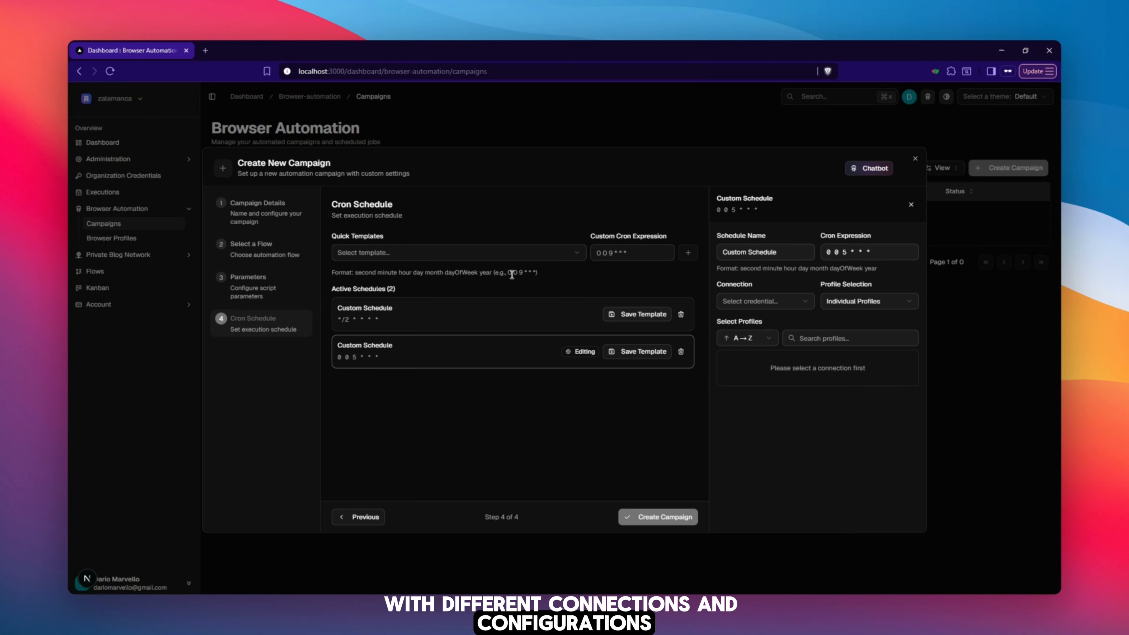
Add another Custom Schedule and look through the connection choices on the new schedules
{"action": "left_click", "coordinate": [512, 253]}
{"action": "left_click", "coordinate": [497, 273]}
{"action": "left_click", "coordinate": [522, 364]}
{"action": "left_click", "coordinate": [749, 304]}
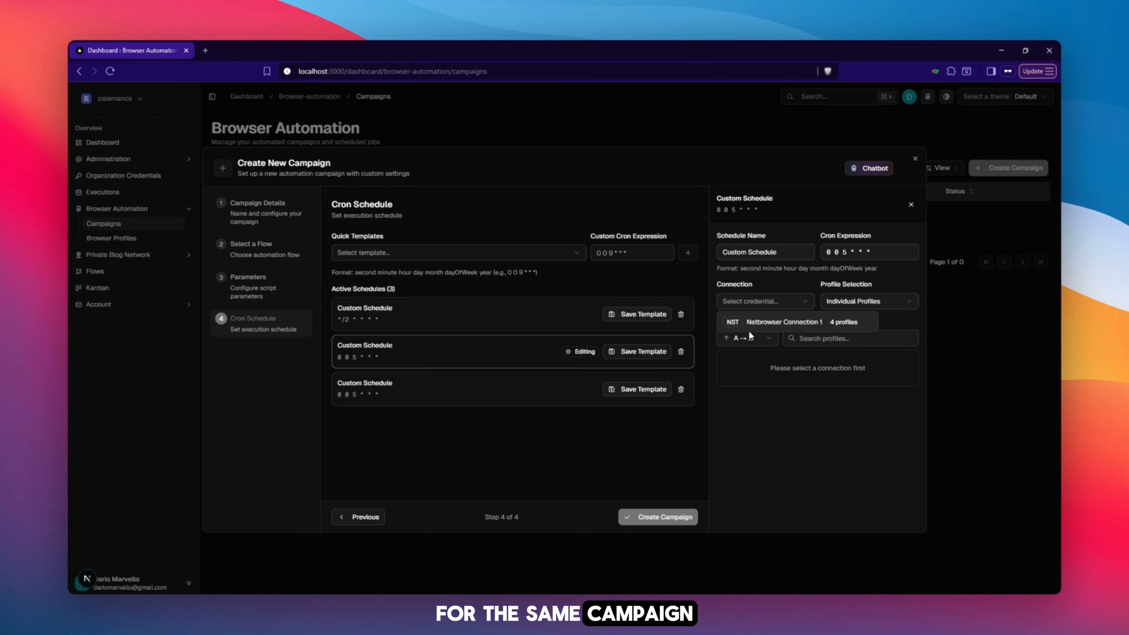
{"action": "left_click", "coordinate": [571, 387]}
{"action": "left_click", "coordinate": [584, 386]}
{"action": "left_click", "coordinate": [756, 306]}
{"action": "left_click", "coordinate": [755, 343]}
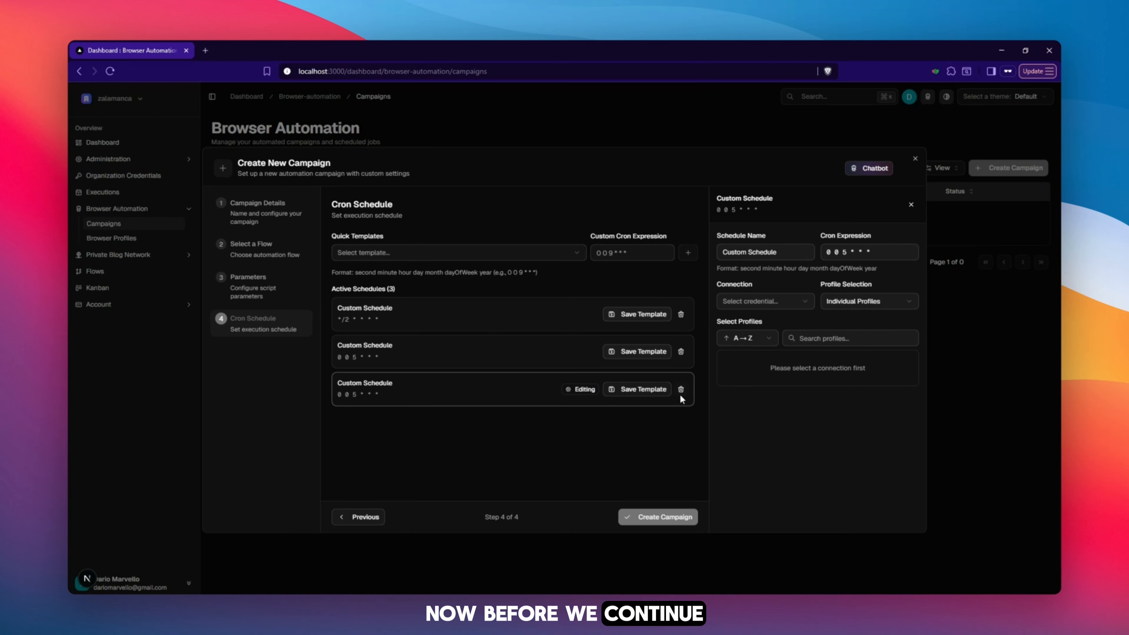
Delete the two extra 0 0 5 * * * schedules, keeping only the */2 schedule
{"action": "left_click", "coordinate": [589, 325]}
{"action": "left_click", "coordinate": [575, 390]}
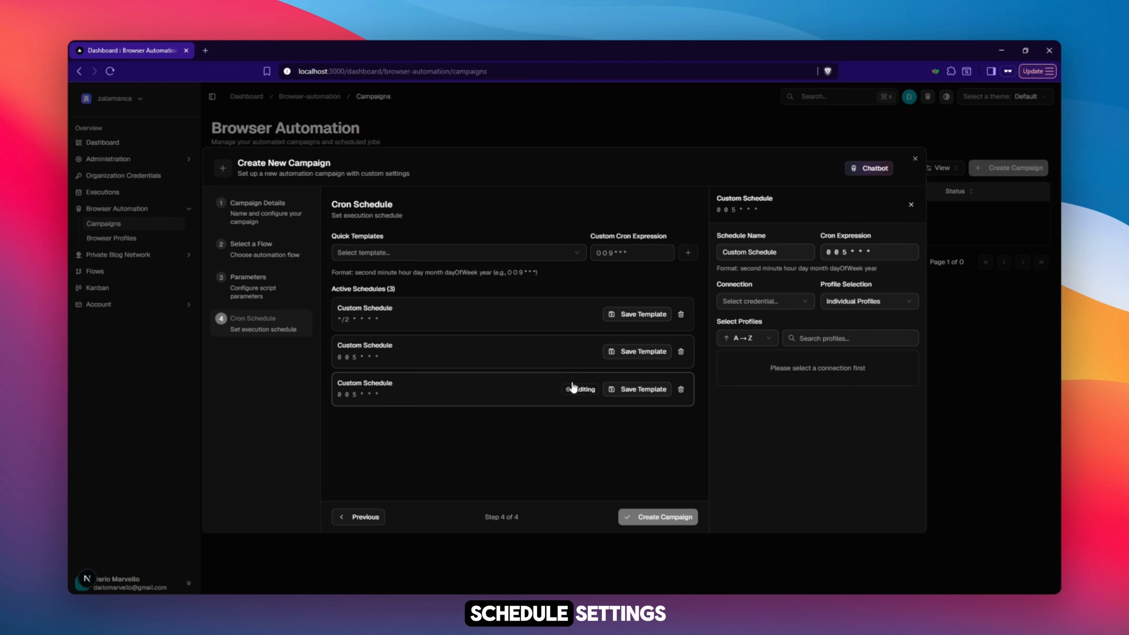
{"action": "left_click", "coordinate": [680, 390]}
{"action": "left_click", "coordinate": [801, 352]}
{"action": "left_click", "coordinate": [578, 314]}
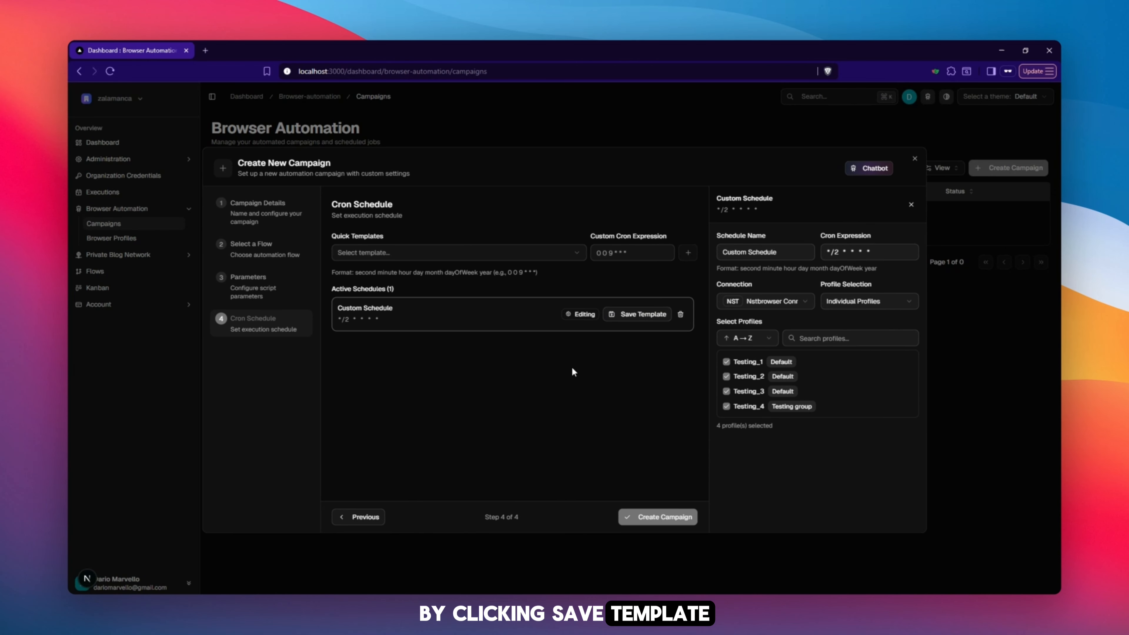
Save the */2 schedule as template 'Every 2 minutes' with description 'runs every 2 minutes'
{"action": "left_click", "coordinate": [626, 318]}
{"action": "triple_click", "coordinate": [767, 251]}
{"action": "type", "text": "Every 2 minutes"}
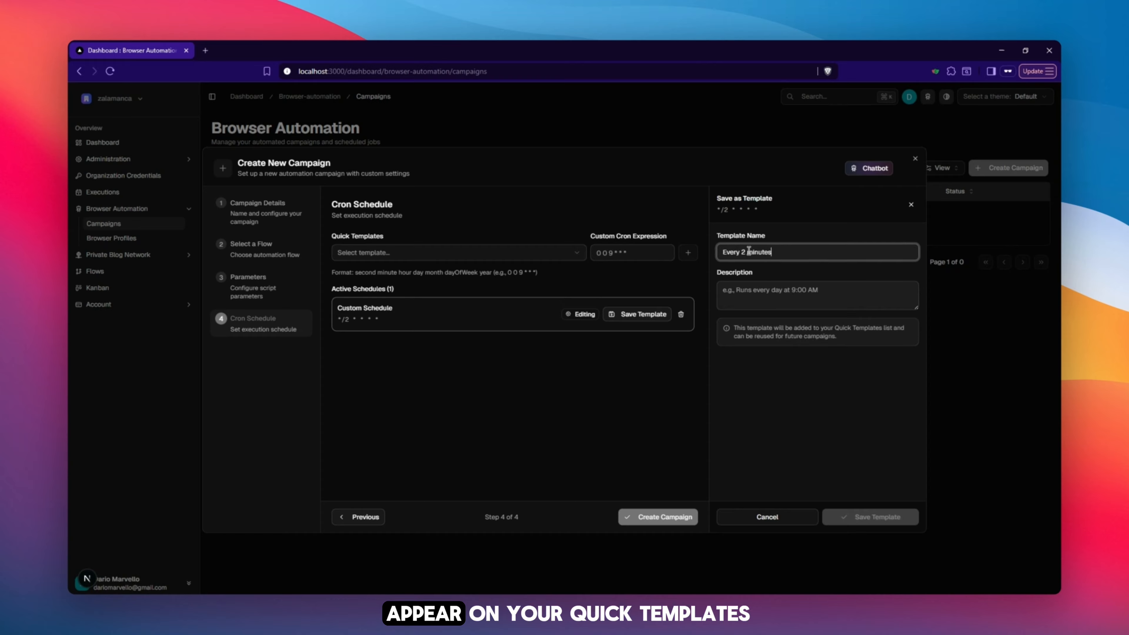
{"action": "left_click", "coordinate": [782, 294]}
{"action": "type", "text": "runs every 2 minutes"}
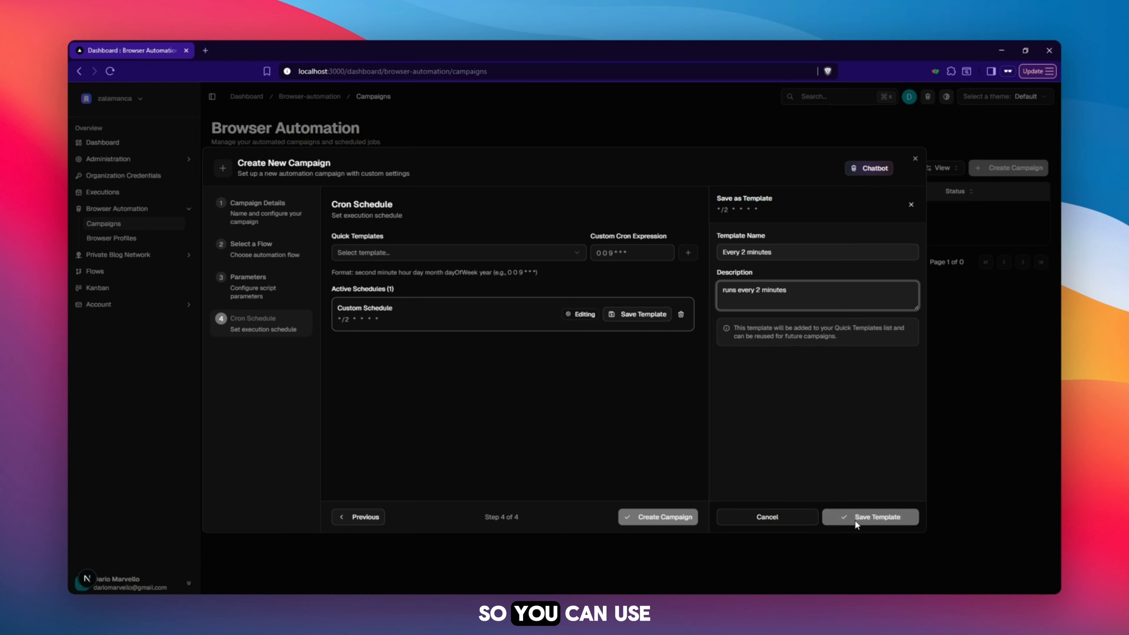
{"action": "left_click", "coordinate": [870, 517]}
Add the Every 2 minutes template, delete the leftover Custom Schedule, and choose Nstbrowser Connection 1
{"action": "left_click", "coordinate": [465, 255]}
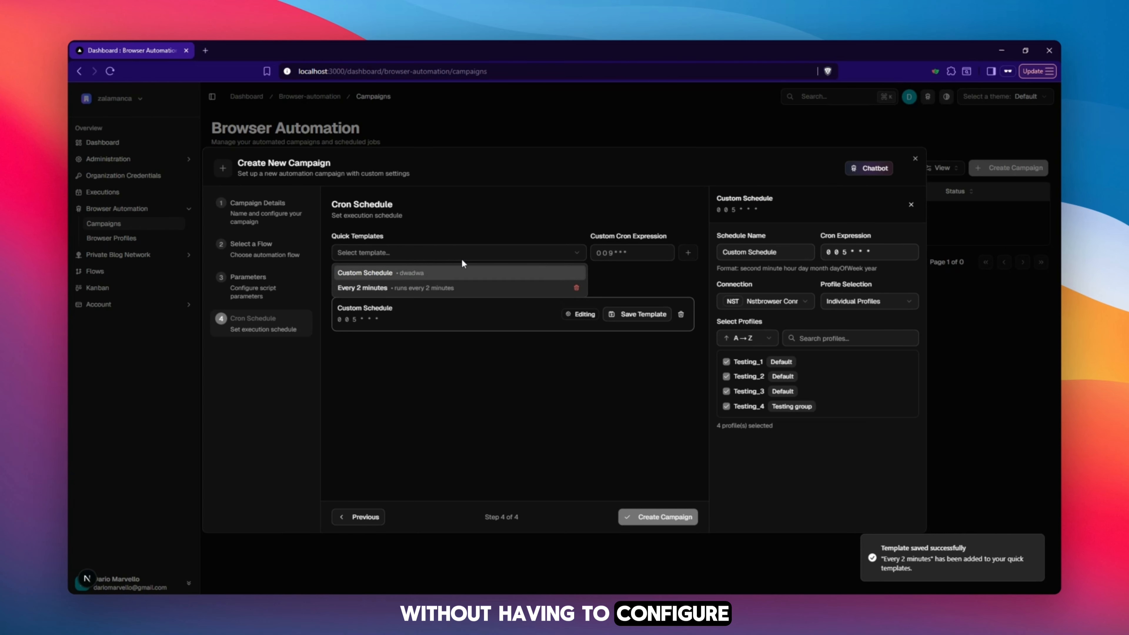
{"action": "left_click", "coordinate": [415, 286]}
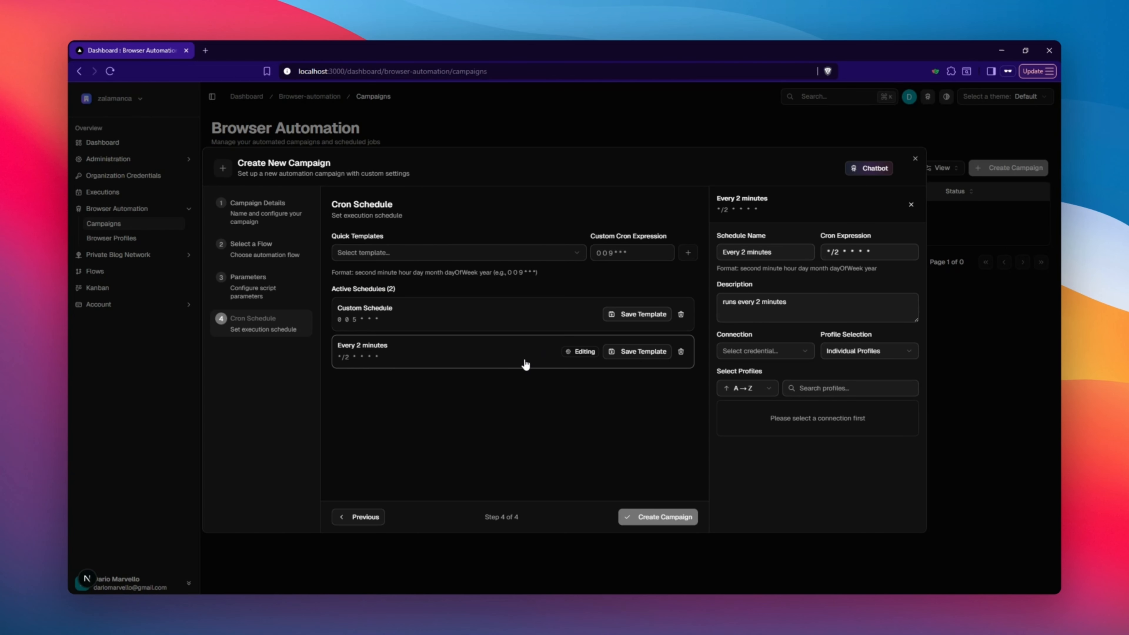
{"action": "left_click", "coordinate": [681, 314]}
{"action": "left_click", "coordinate": [480, 324]}
{"action": "left_click", "coordinate": [766, 350]}
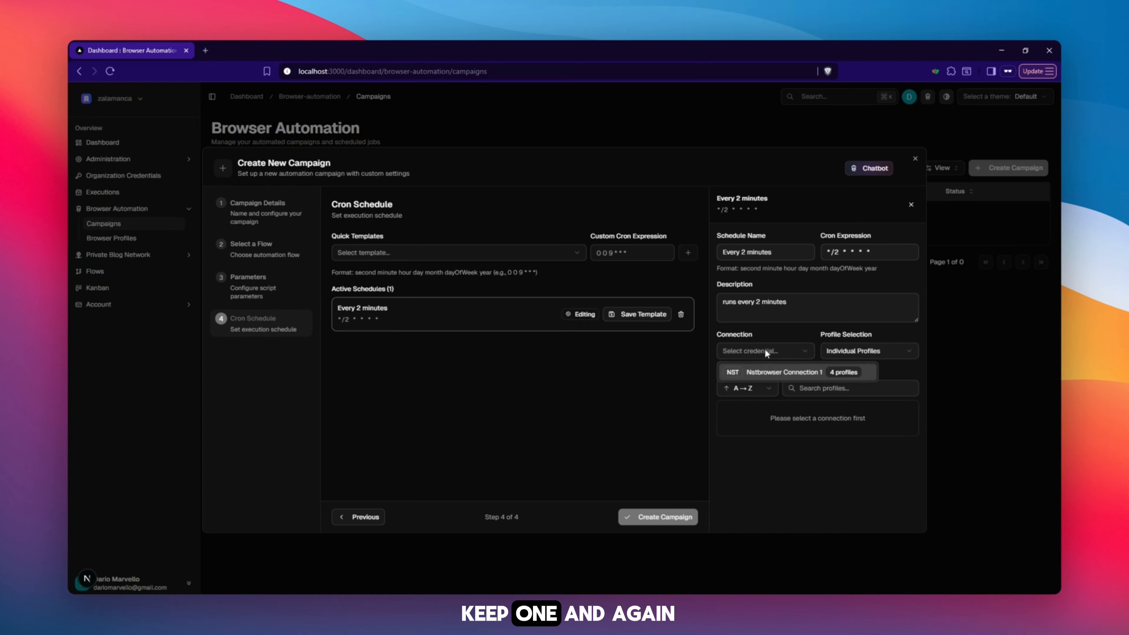
{"action": "left_click", "coordinate": [767, 375]}
Select all four Testing profiles, briefly filtering the profile list by 'testing_2'
{"action": "left_click", "coordinate": [726, 412]}
{"action": "left_click", "coordinate": [740, 427]}
{"action": "left_click", "coordinate": [741, 441]}
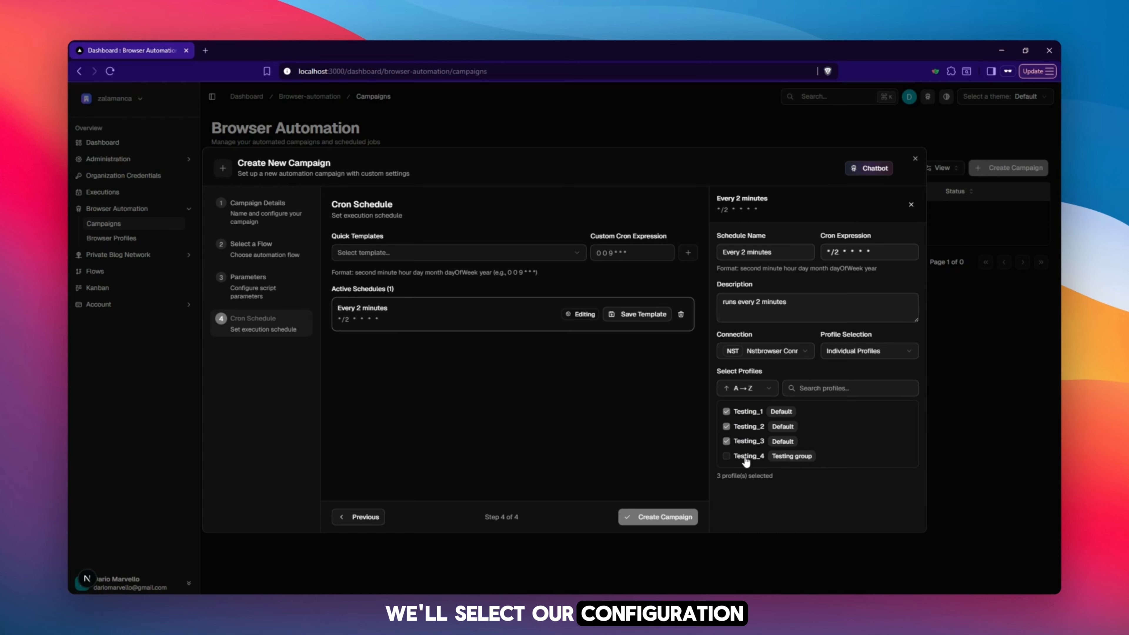
{"action": "left_click", "coordinate": [744, 457]}
{"action": "left_click", "coordinate": [836, 391]}
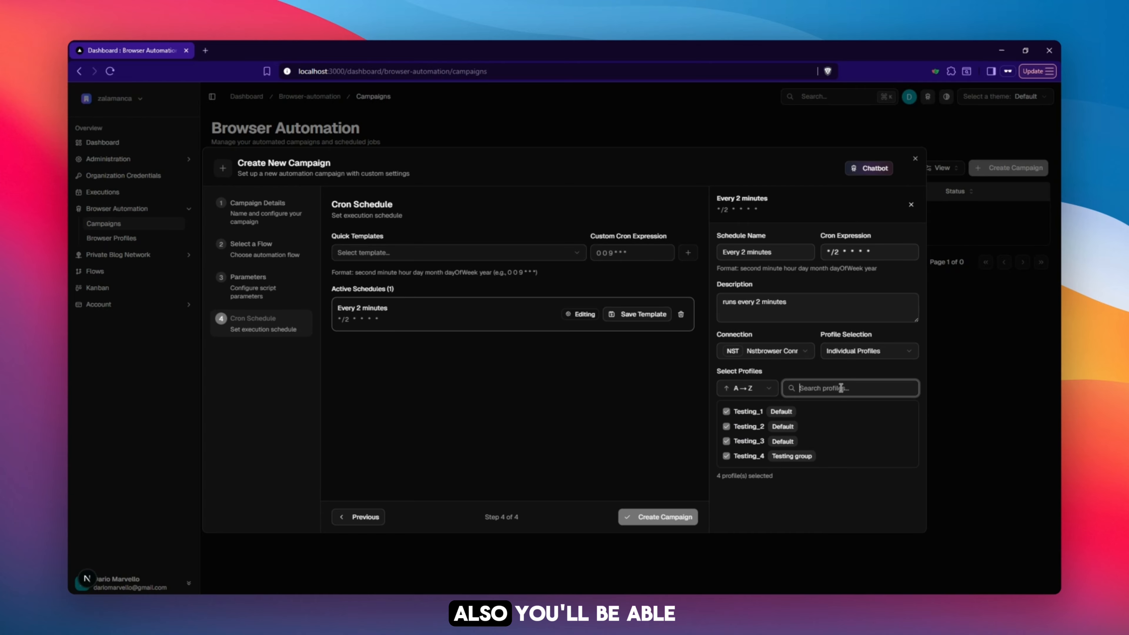
{"action": "type", "text": "testing_2"}
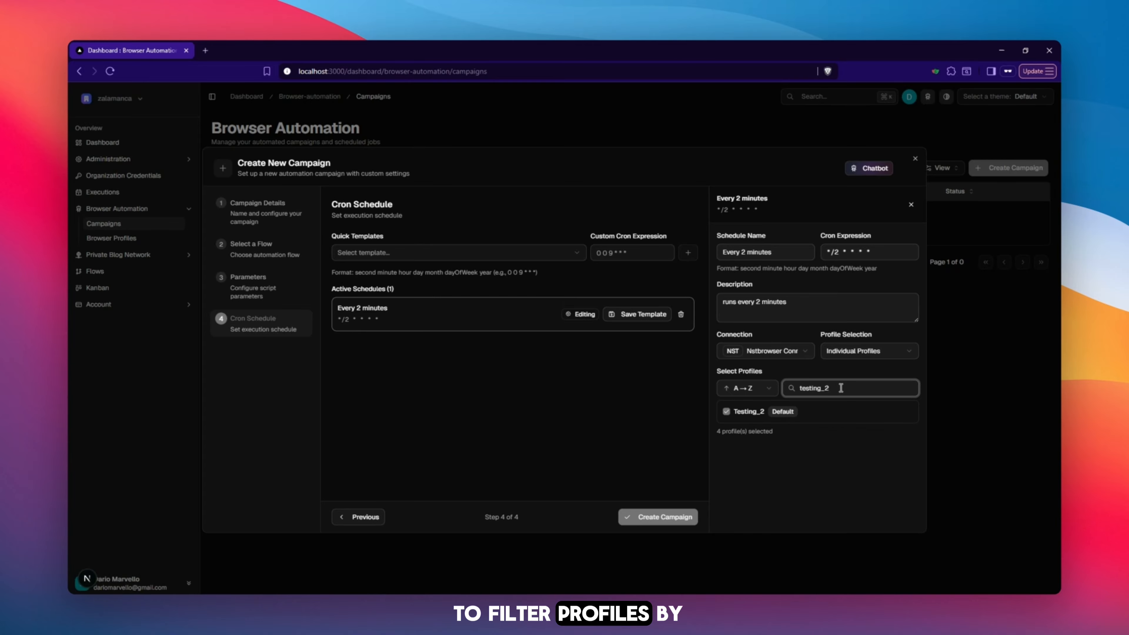
{"action": "key", "text": "ctrl+a"}
{"action": "key", "text": "BackSpace"}
{"action": "left_click", "coordinate": [543, 386]}
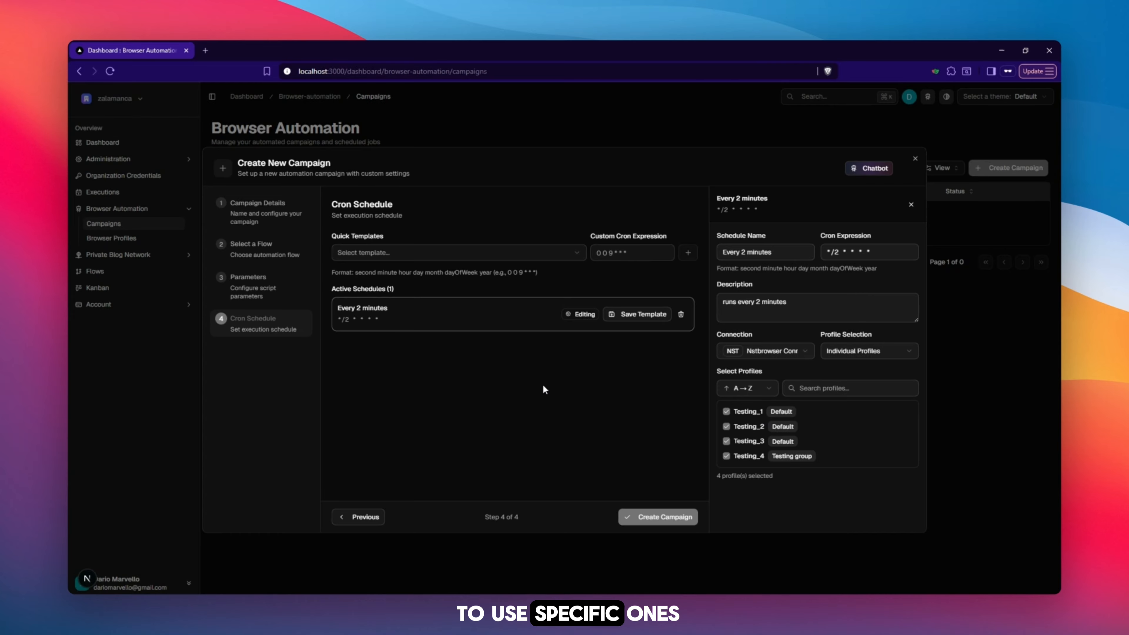
Create the cheap keyboards campaign and check its Every 2 minutes job's next execution, Oct 25, 2025 4:16 PM
{"action": "left_click", "coordinate": [664, 518]}
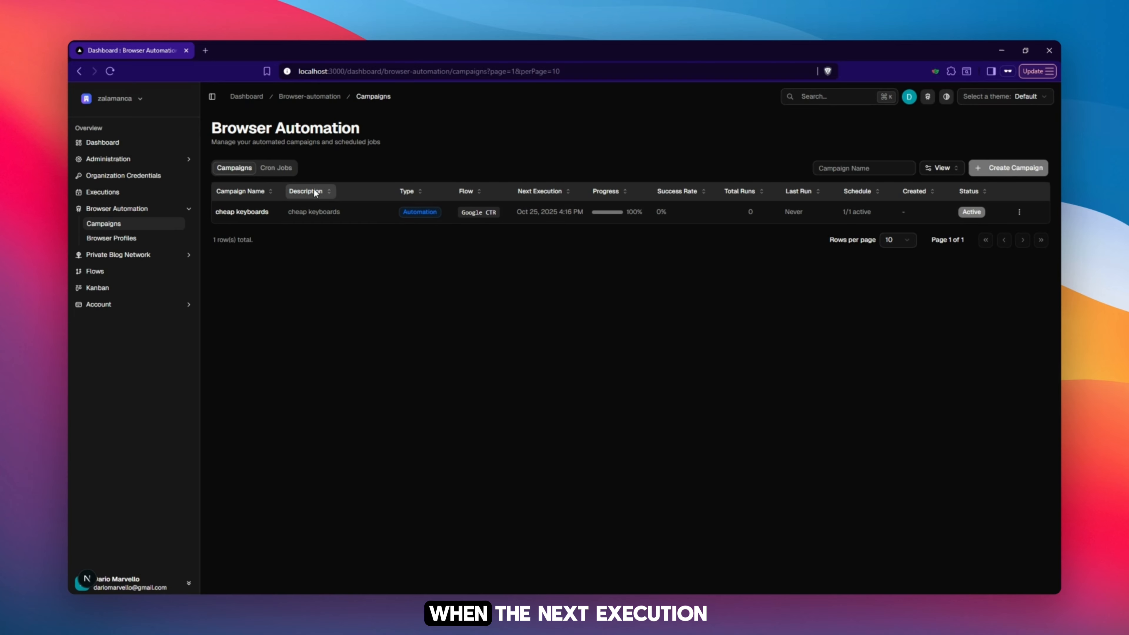
{"action": "left_click", "coordinate": [278, 171]}
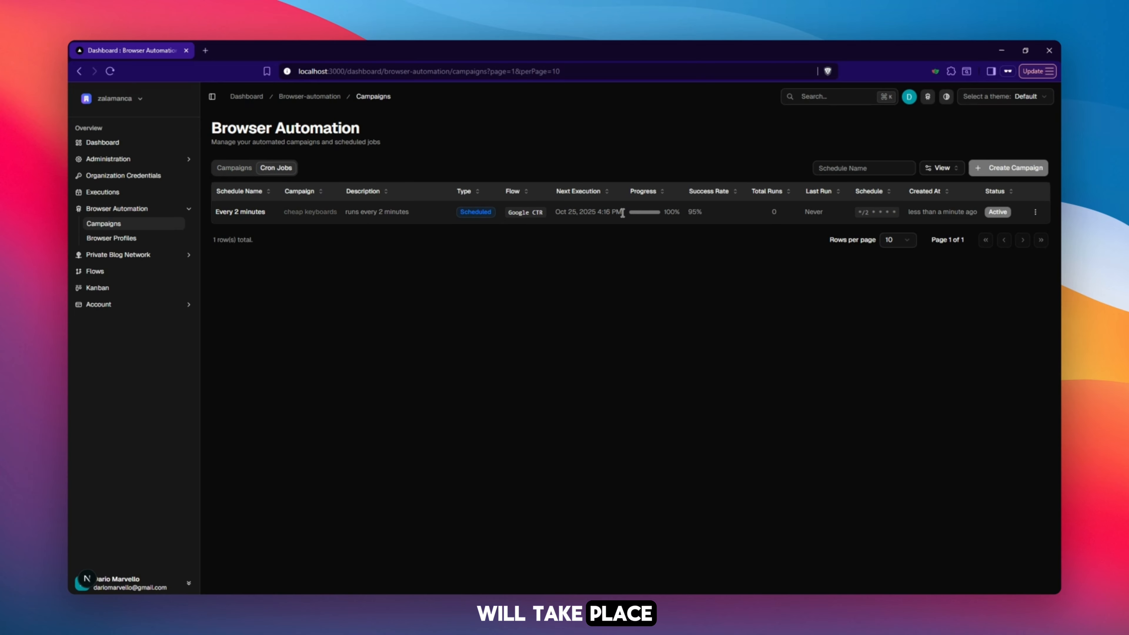
{"action": "left_click_drag", "start_coordinate": [572, 210], "coordinate": [555, 211]}
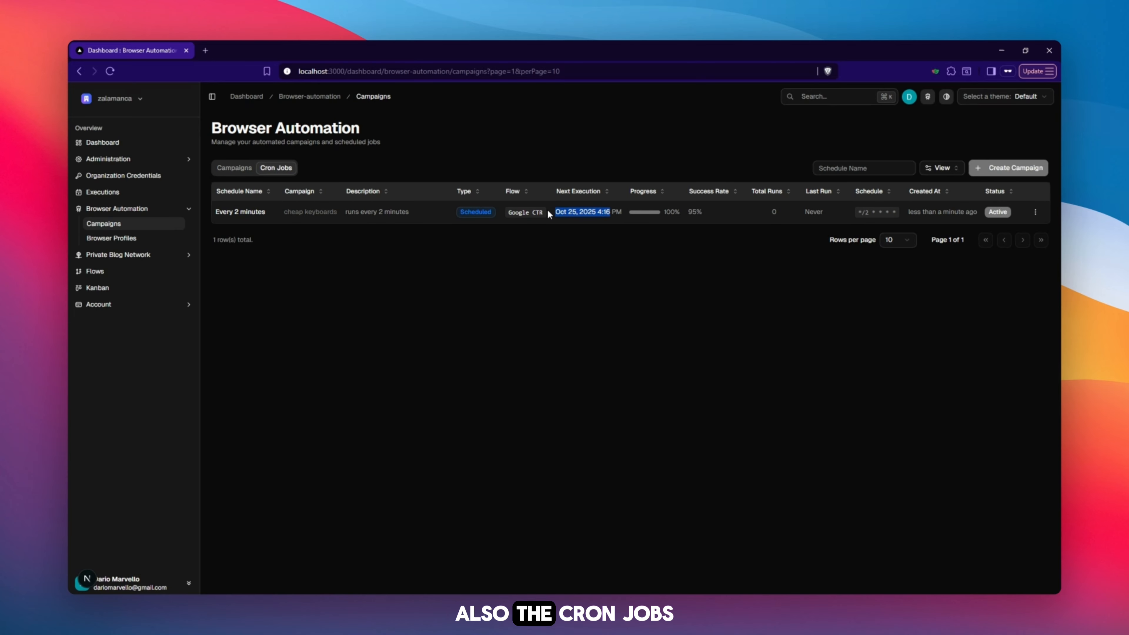
Check the taskbar clock while waiting for the Every 2 minutes job to launch the Testing profiles
{"action": "left_click", "coordinate": [1024, 591]}
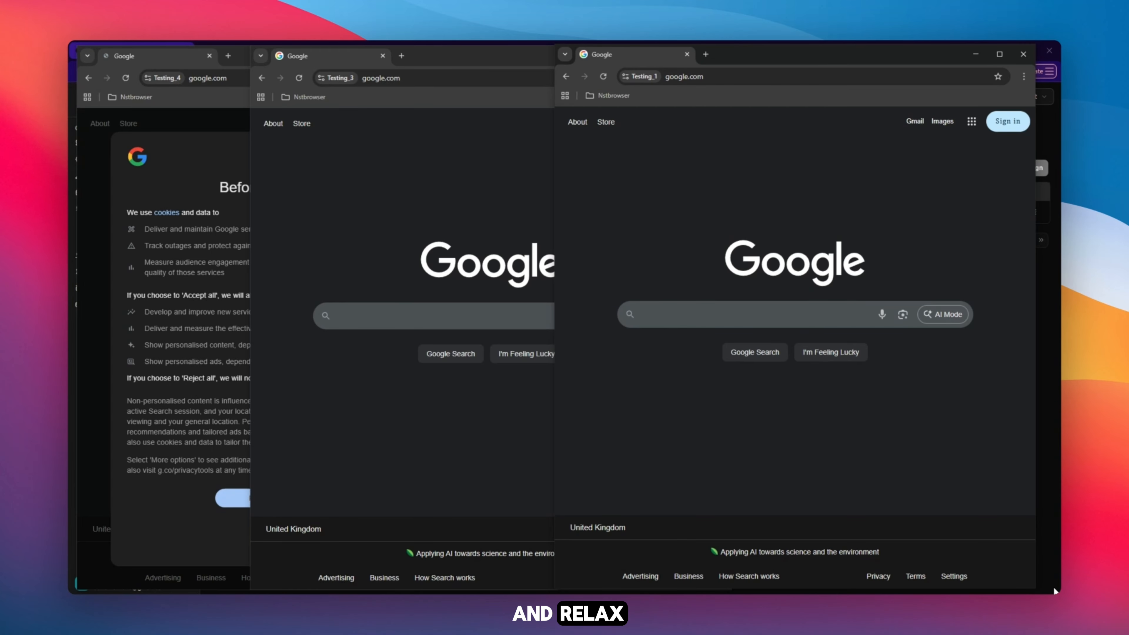
Check the clock, then close the Nstbrowser window showing the cheap keyboards Google results
{"action": "left_click", "coordinate": [1024, 591]}
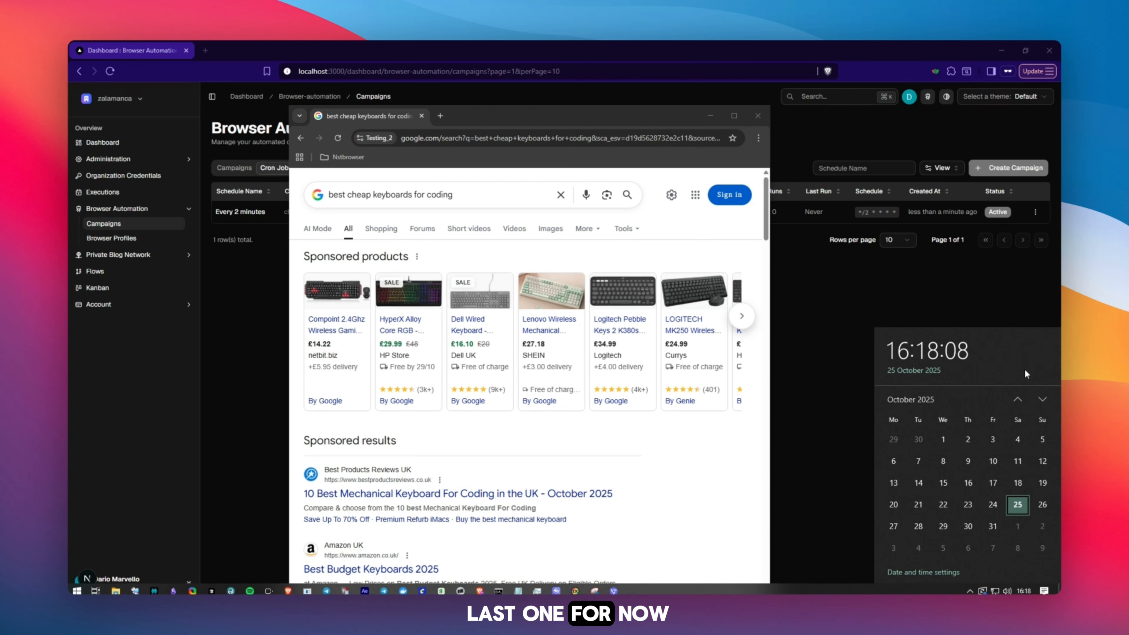
{"action": "left_click", "coordinate": [757, 119]}
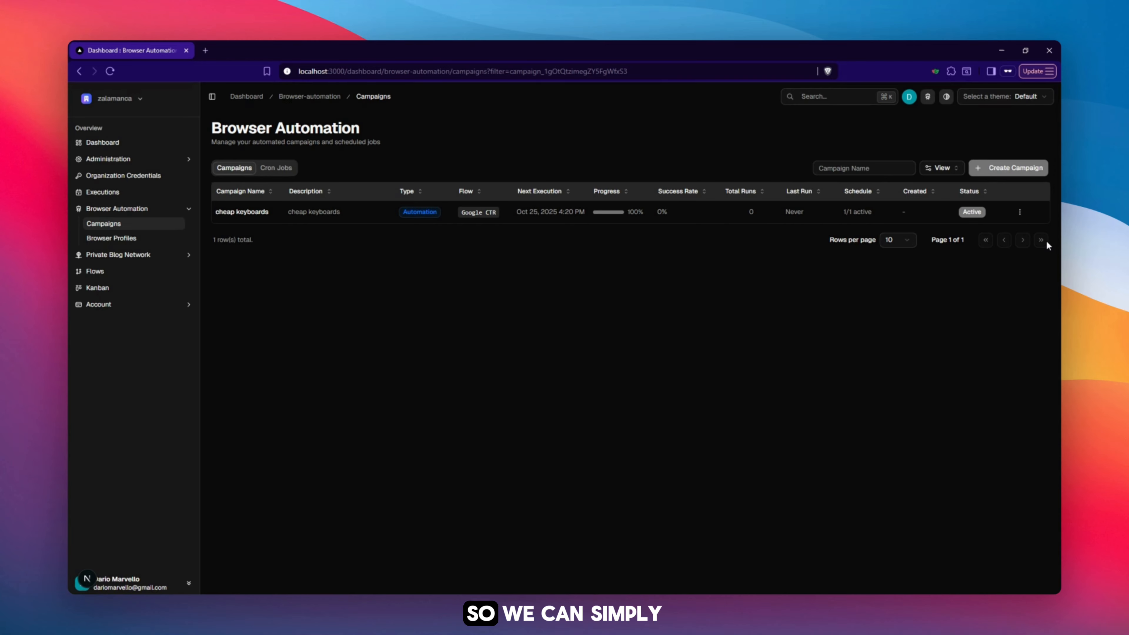
Pause the cheap keyboards campaign from its row's actions menu, then reopen that menu
{"action": "left_click", "coordinate": [1020, 212]}
{"action": "left_click", "coordinate": [1008, 311]}
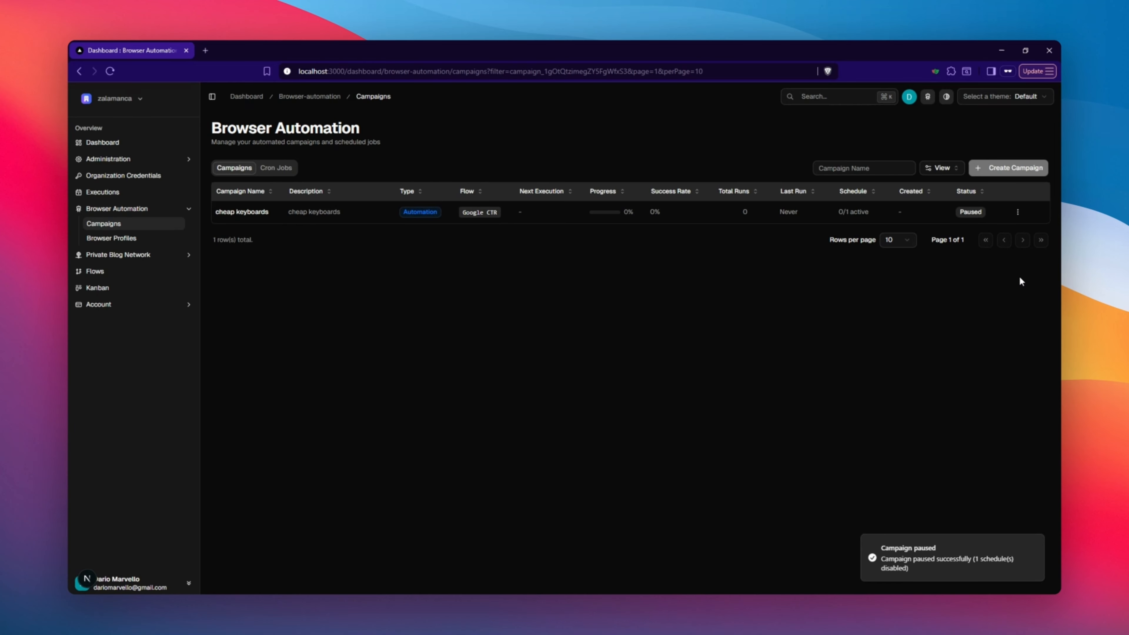
{"action": "left_click", "coordinate": [1018, 212]}
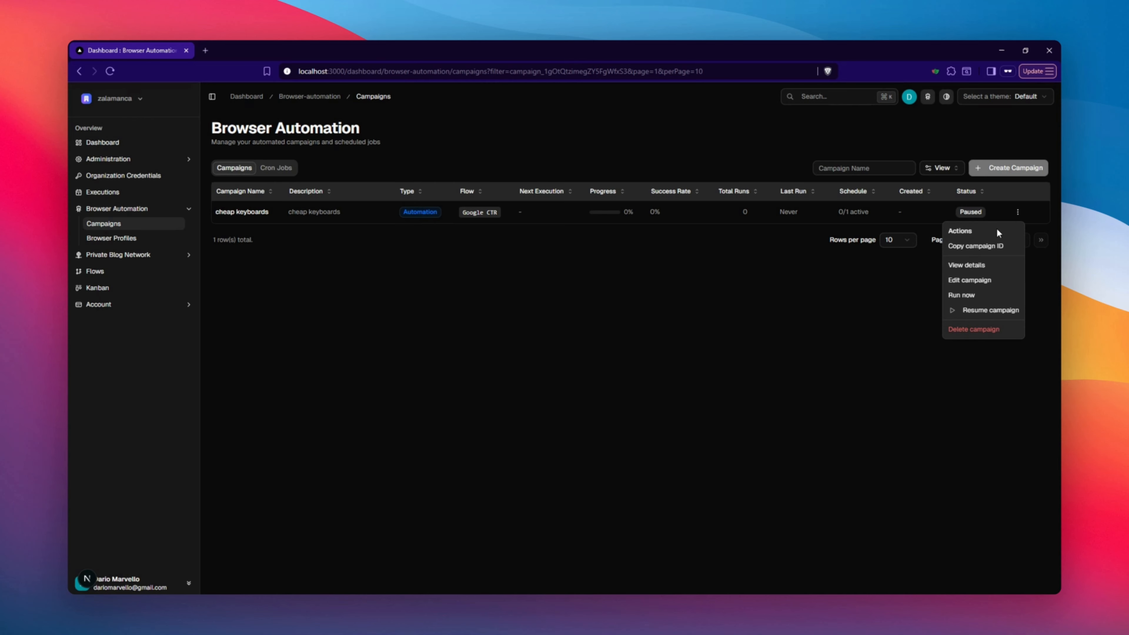
{"action": "left_click", "coordinate": [1012, 282]}
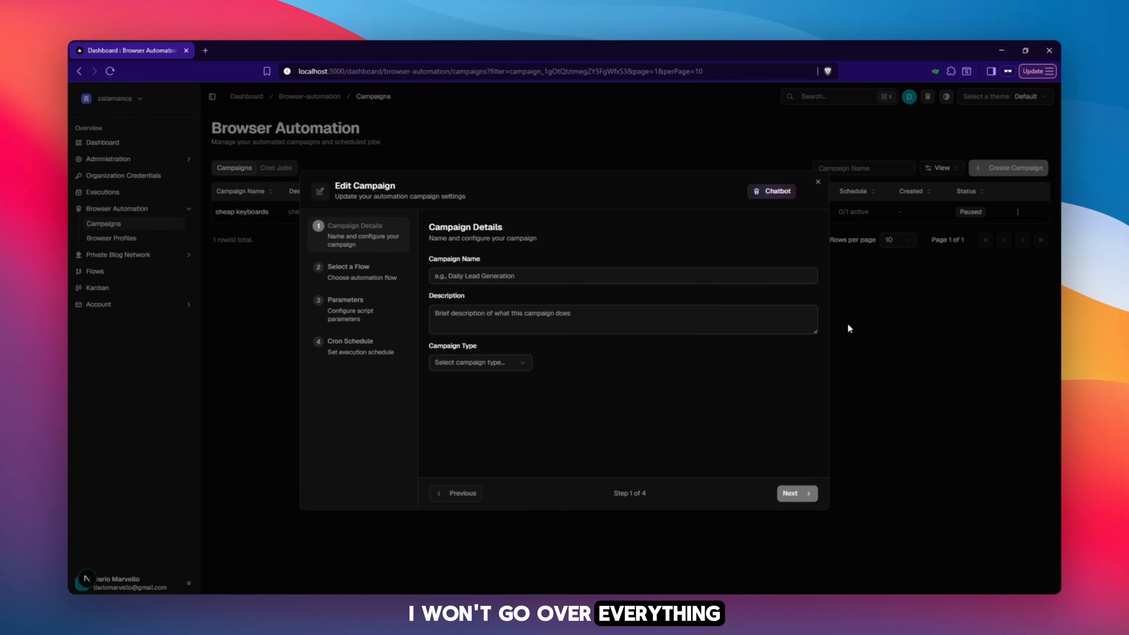
{"action": "left_click", "coordinate": [387, 266]}
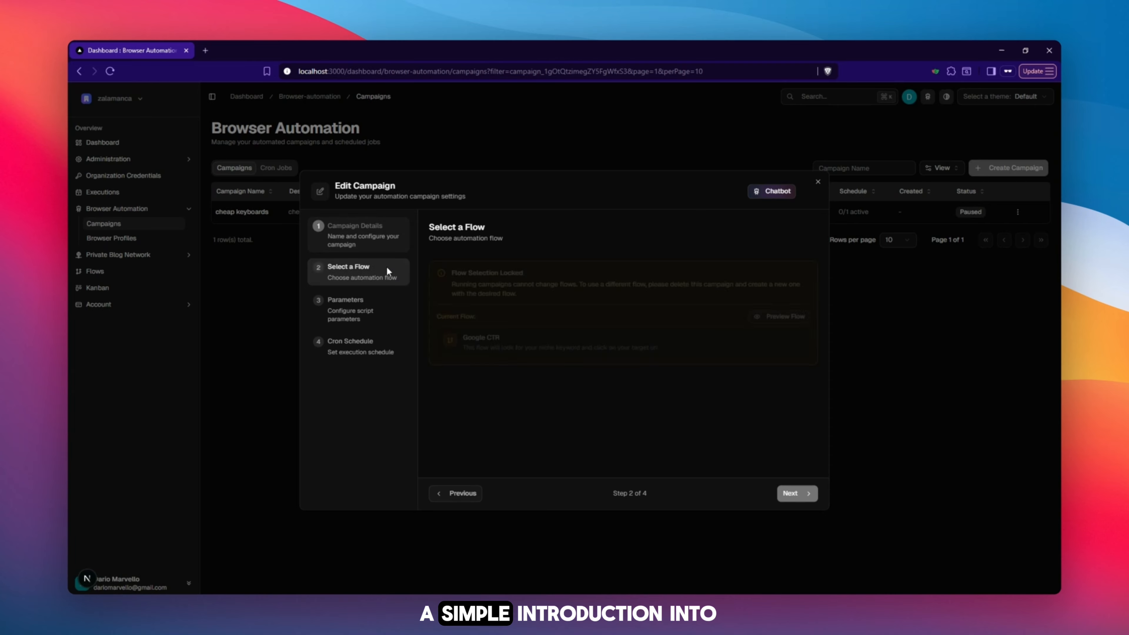
{"action": "left_click", "coordinate": [379, 303]}
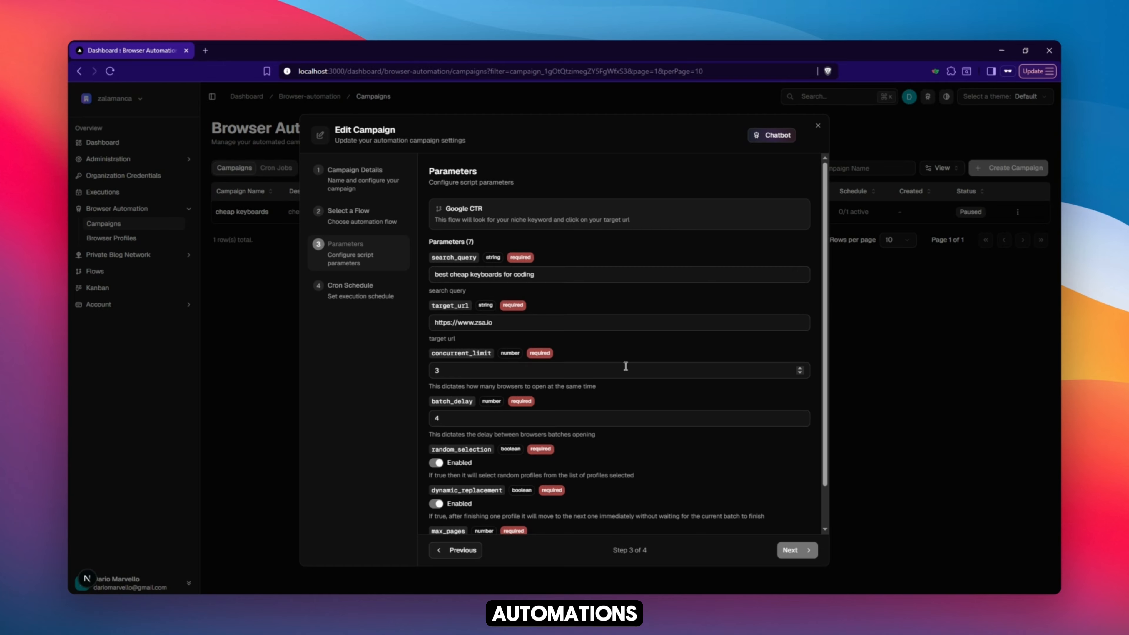
{"action": "scroll", "coordinate": [628, 368], "scroll_direction": "down", "scroll_amount": 2}
{"action": "left_click", "coordinate": [380, 295]}
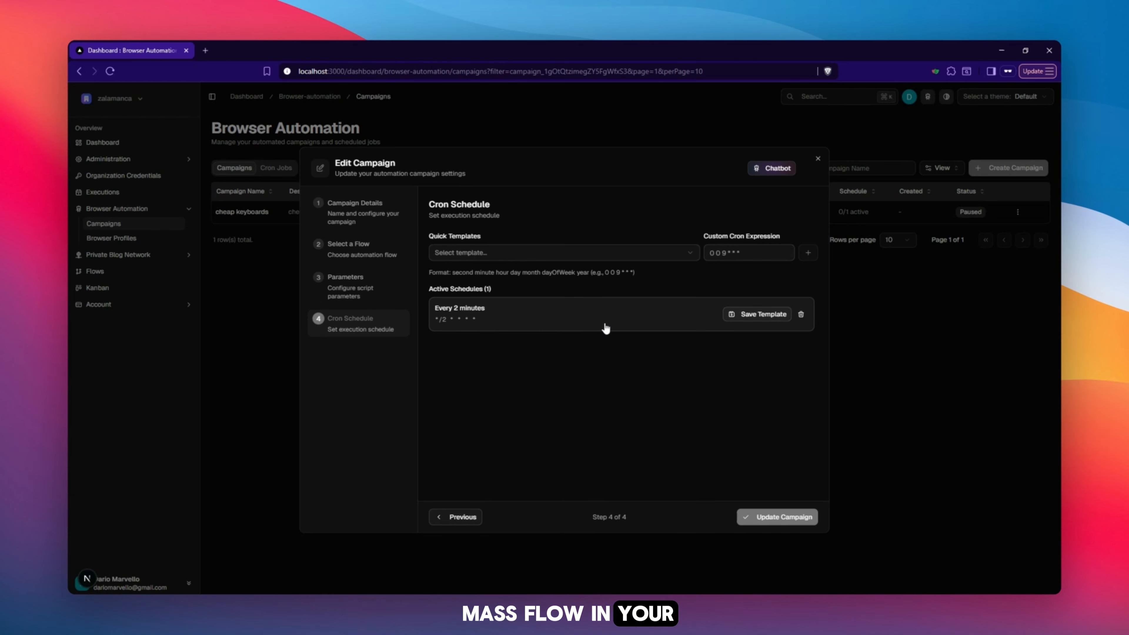
{"action": "left_click", "coordinate": [817, 159]}
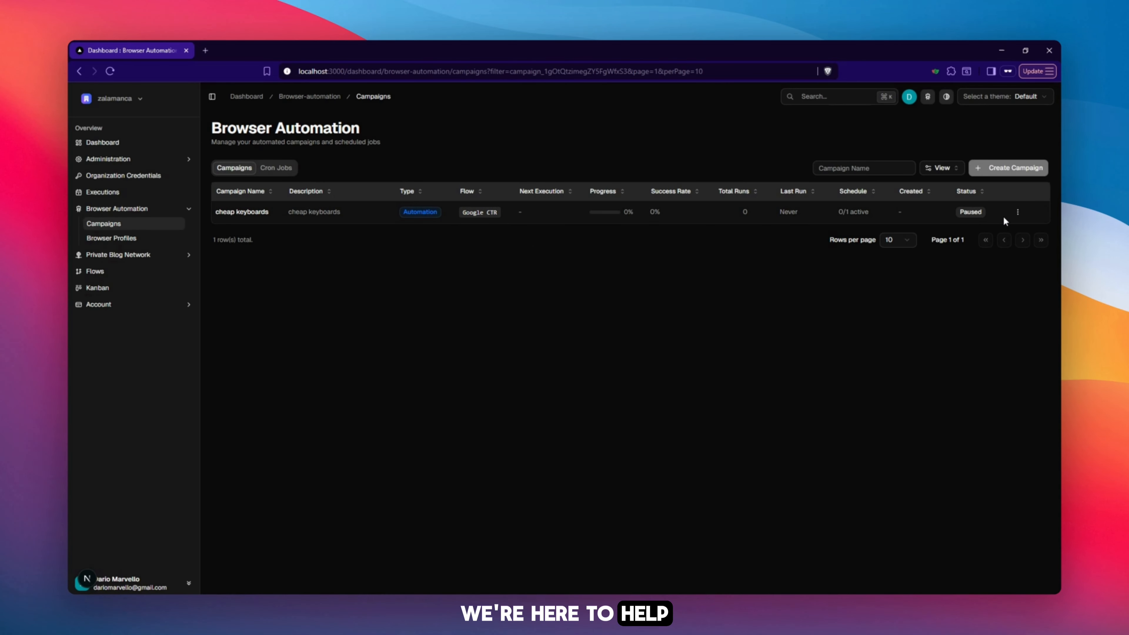